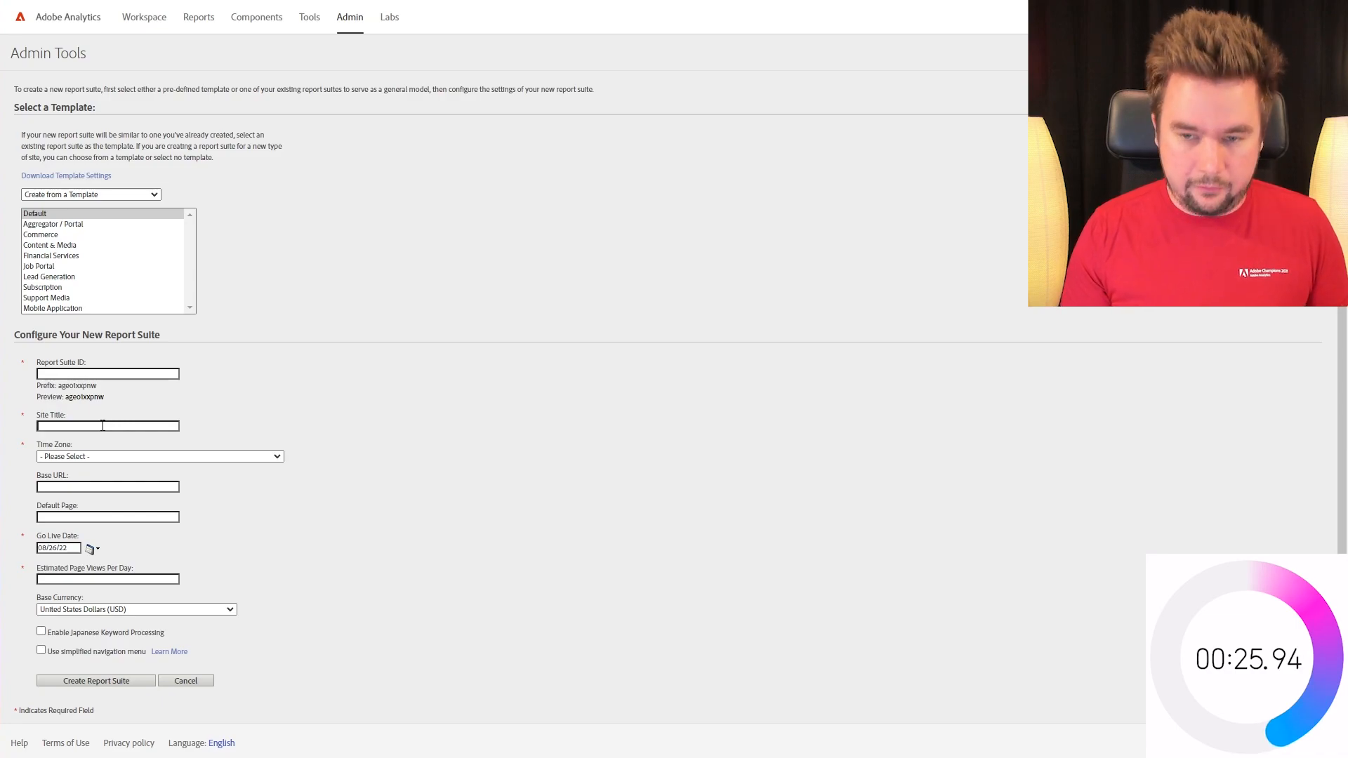
# Set the new report suite's site title to "Microsite Implemention" and its report suite ID to "micrositeimplementations".
pyautogui.click(103, 425)
pyautogui.write('Mic')
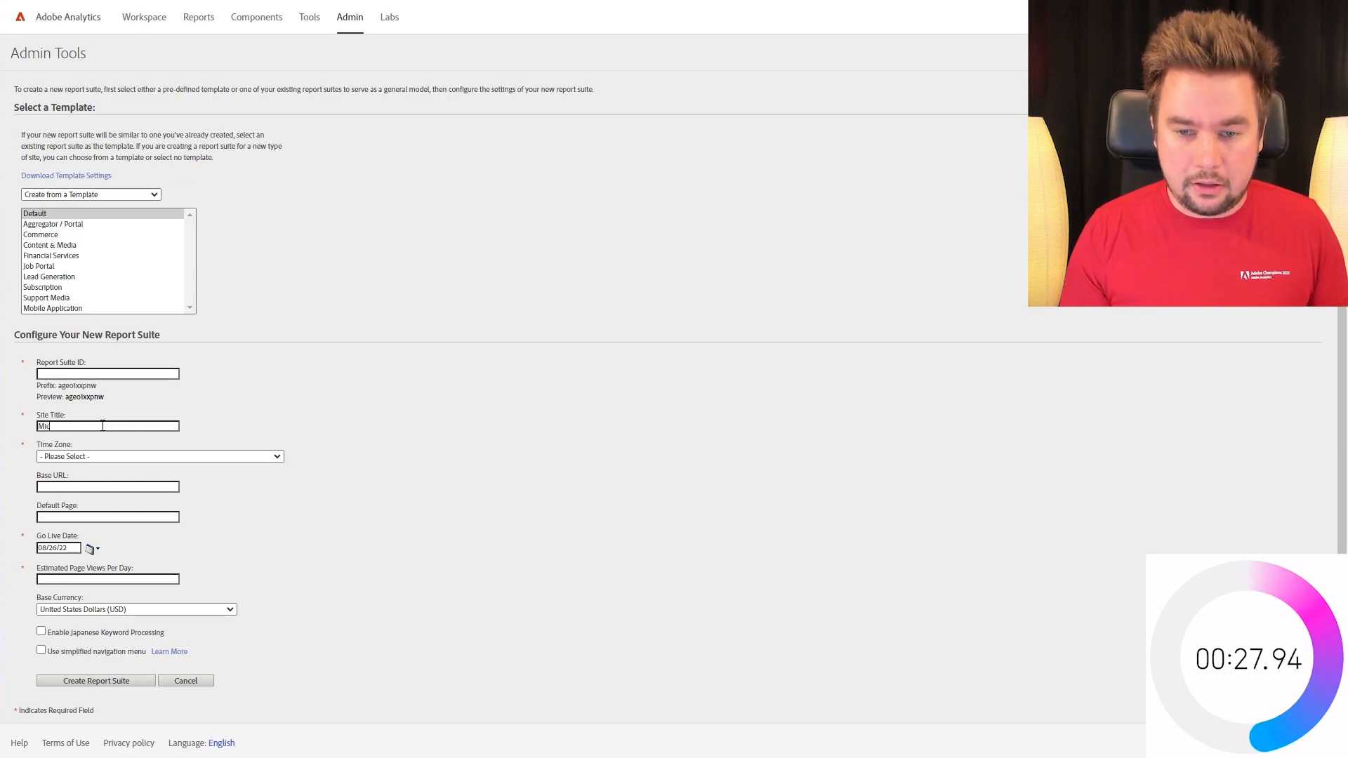
pyautogui.write('rosite Im')
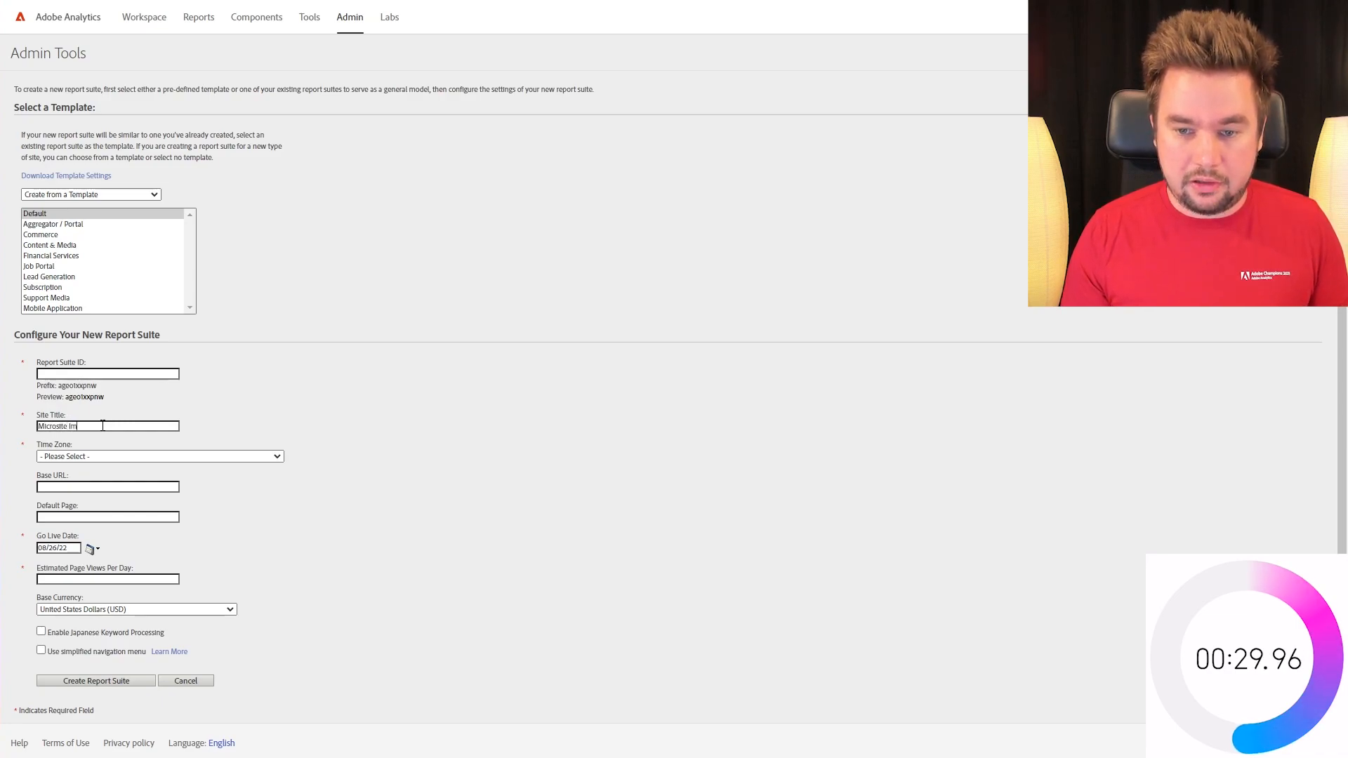
pyautogui.write('plemention')
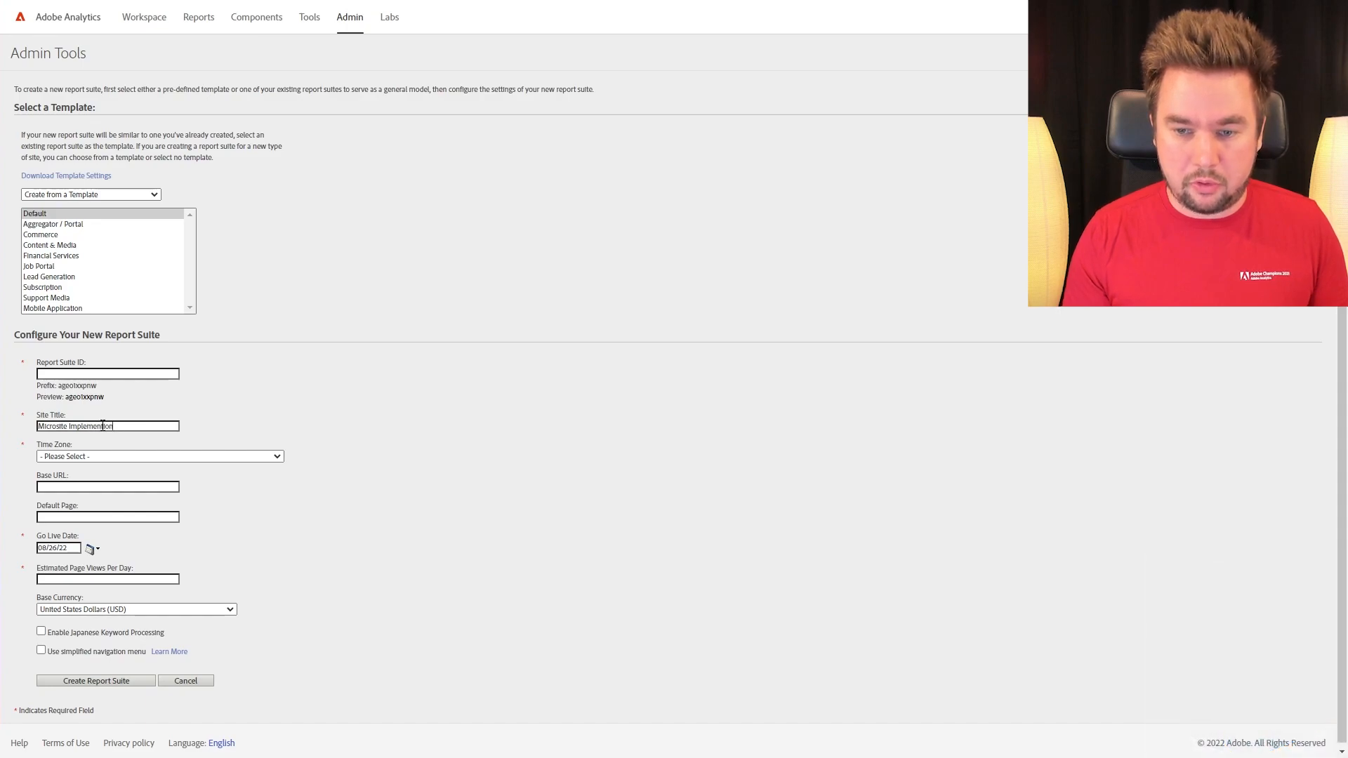
pyautogui.click(123, 378)
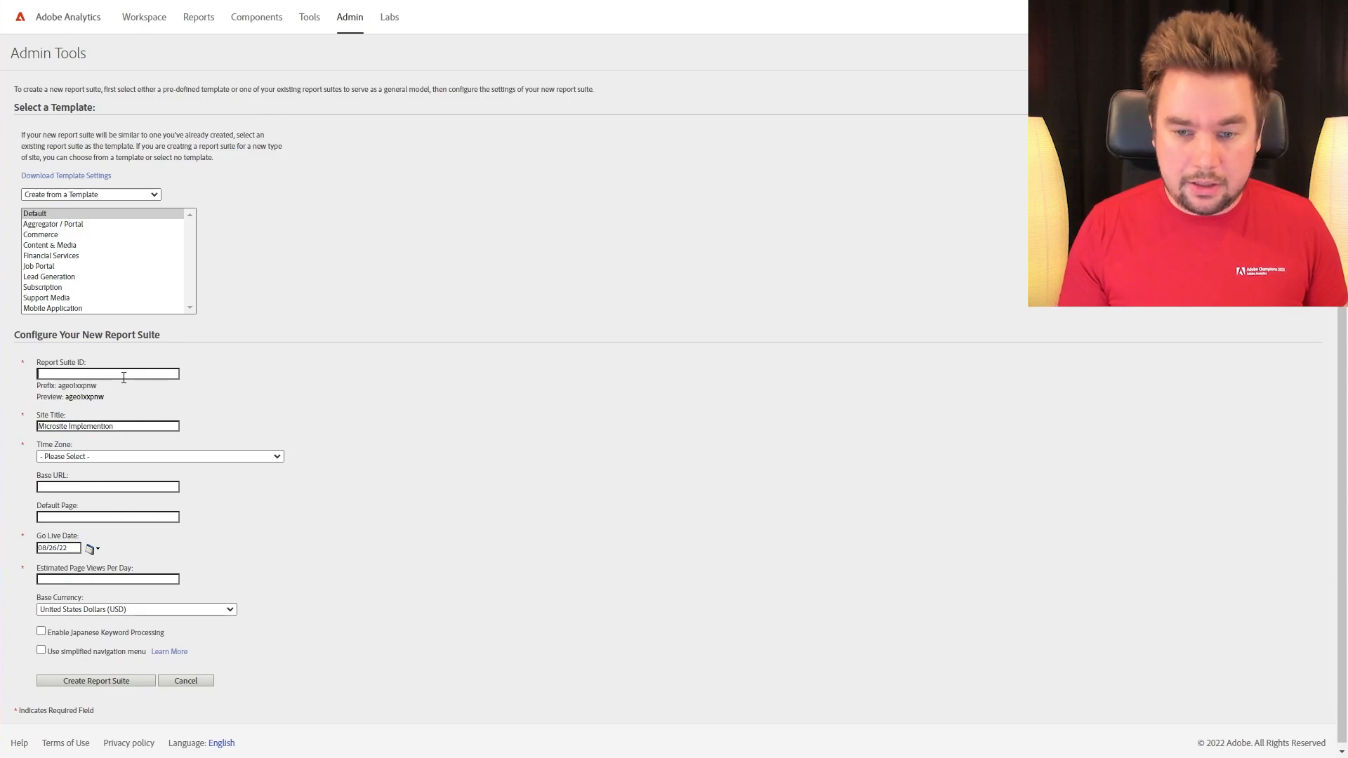
pyautogui.write('micros')
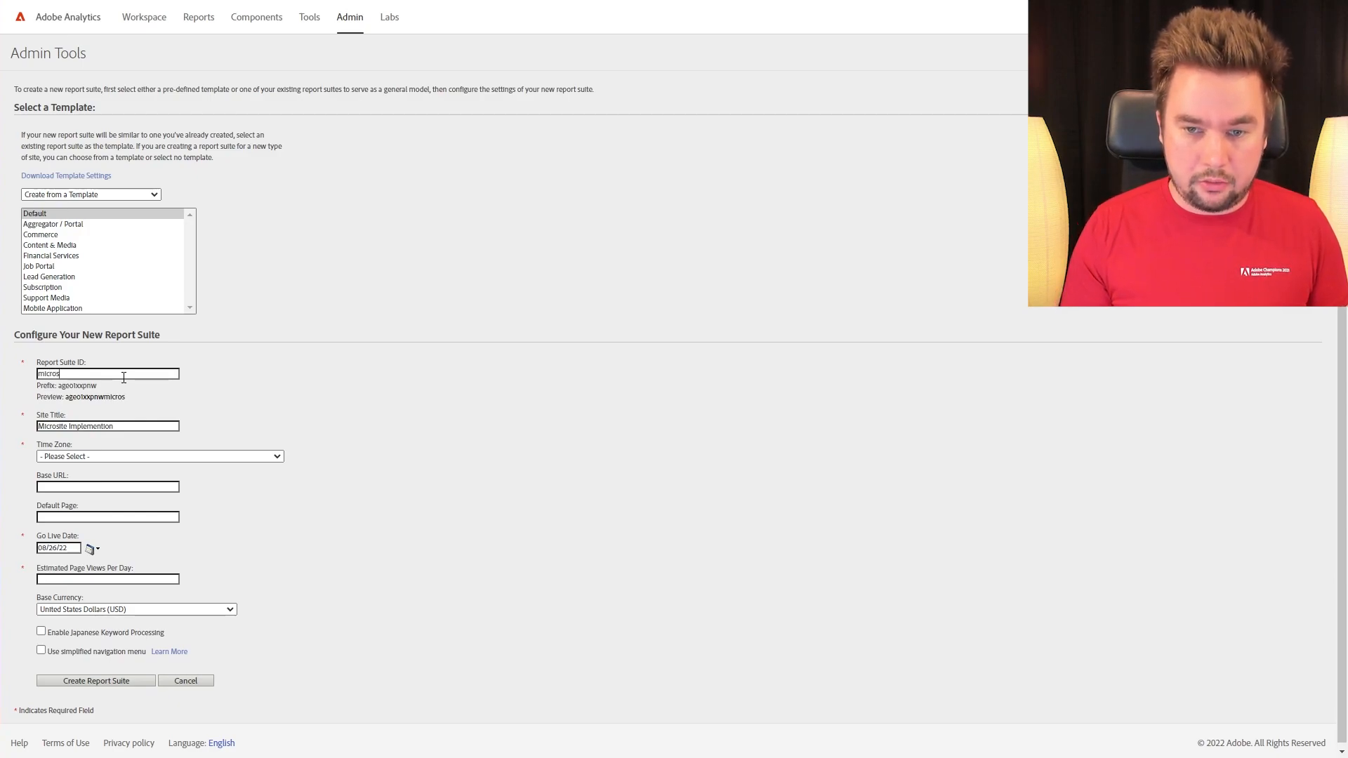
pyautogui.write('iteimplementations')
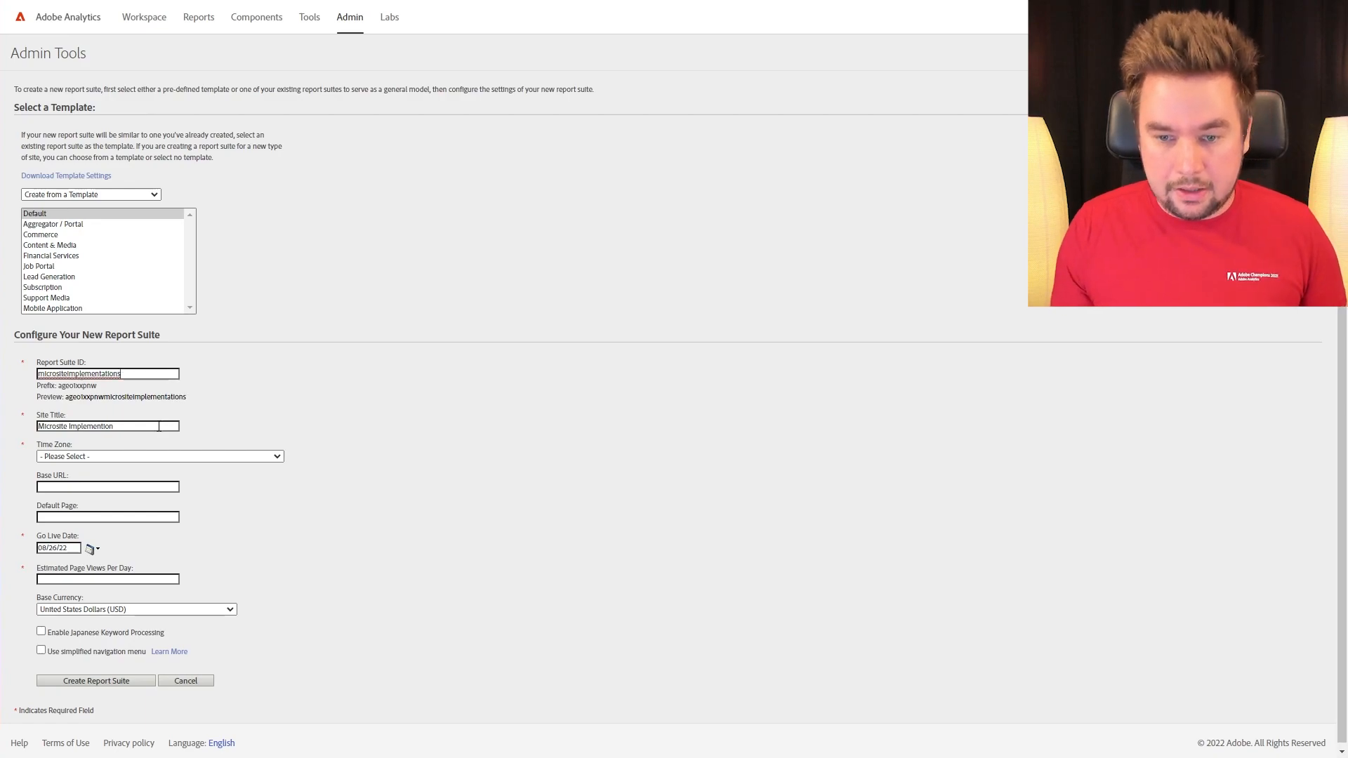
# Create the report suite with the Berlin, Stockholm, Rome time zone (GMT+01:00), go-live date 08/27/22 and 10 estimated page views per day.
pyautogui.click(167, 458)
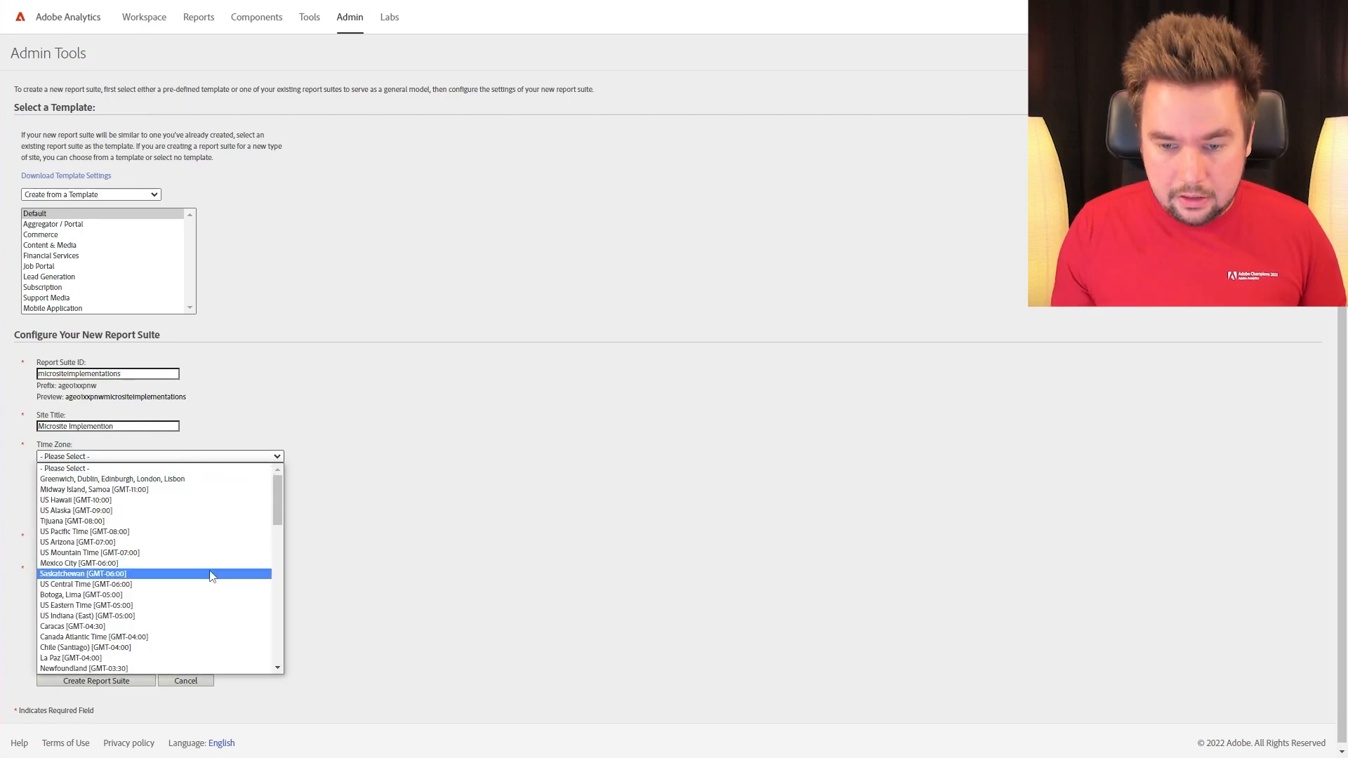
pyautogui.scroll(-4, 214, 575)
pyautogui.click(154, 622)
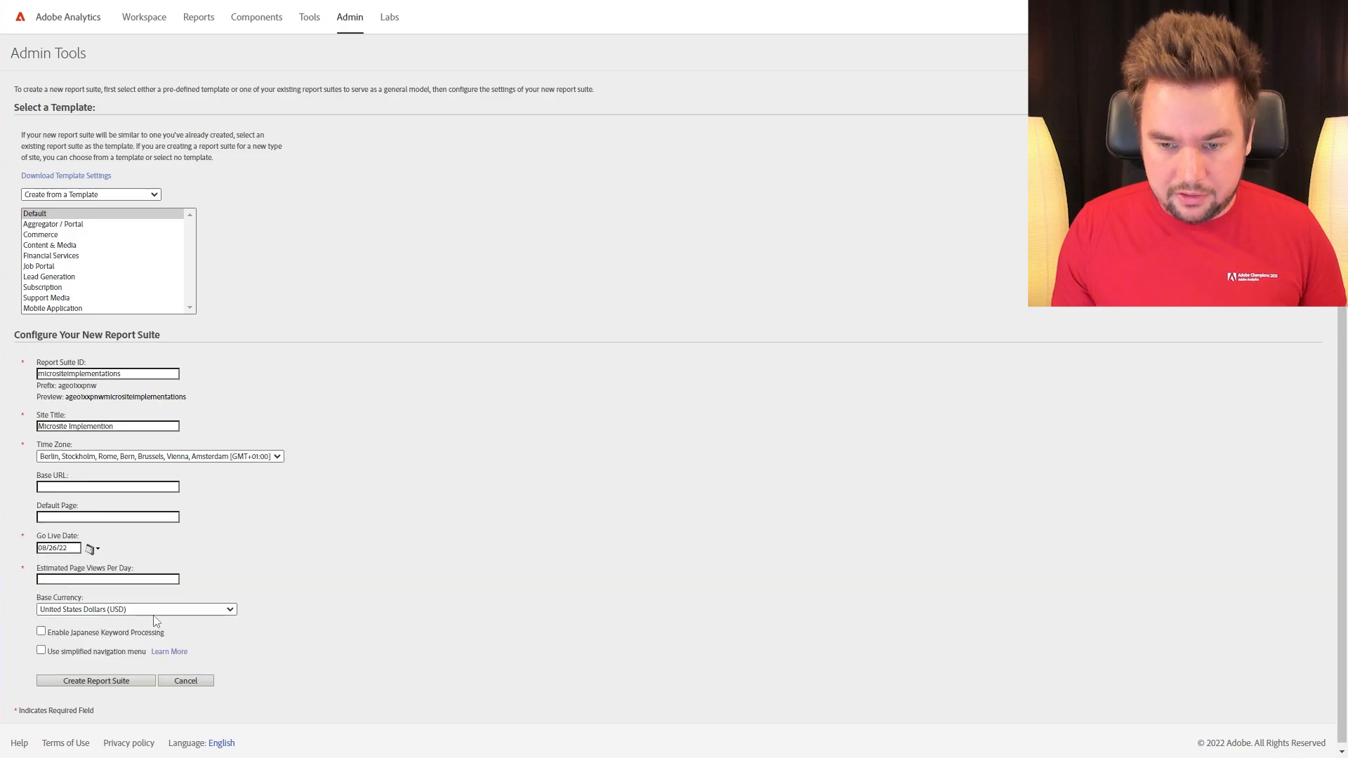
pyautogui.click(91, 551)
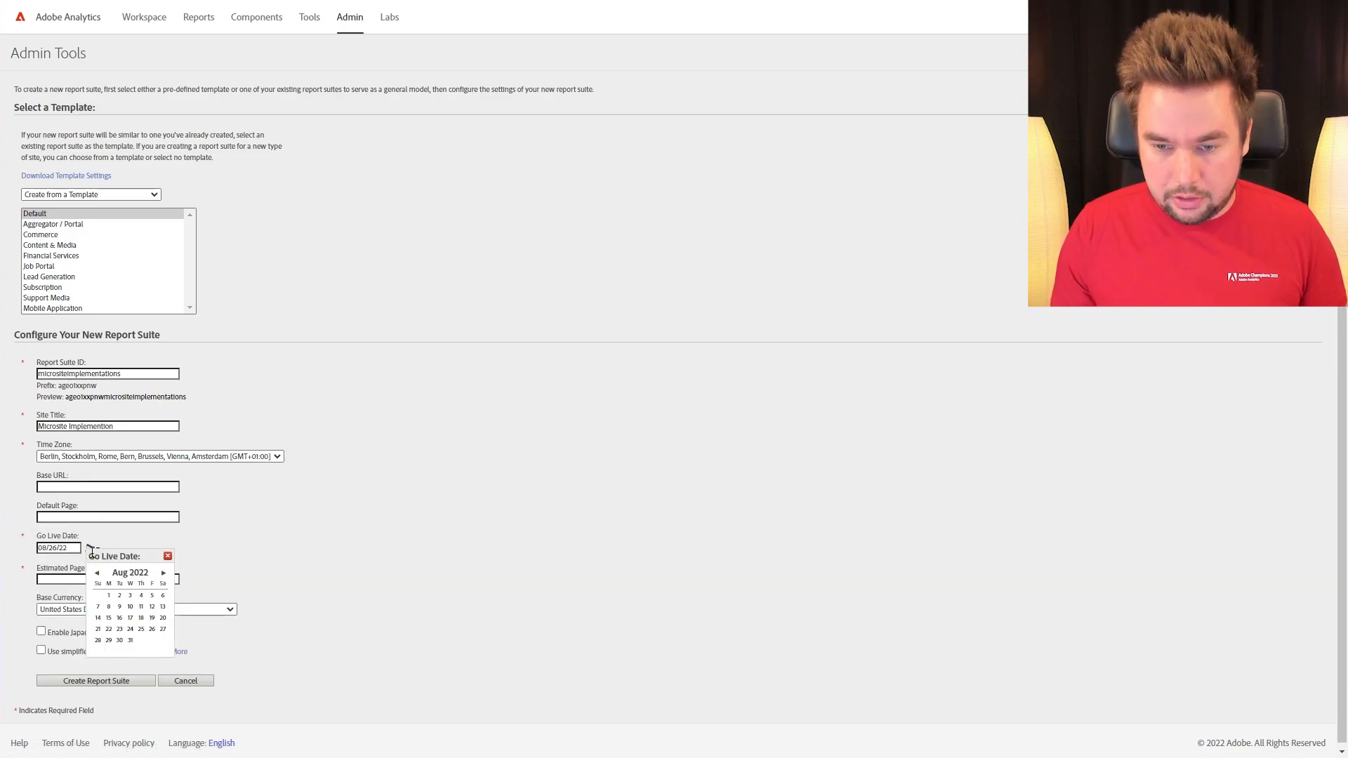
pyautogui.click(162, 629)
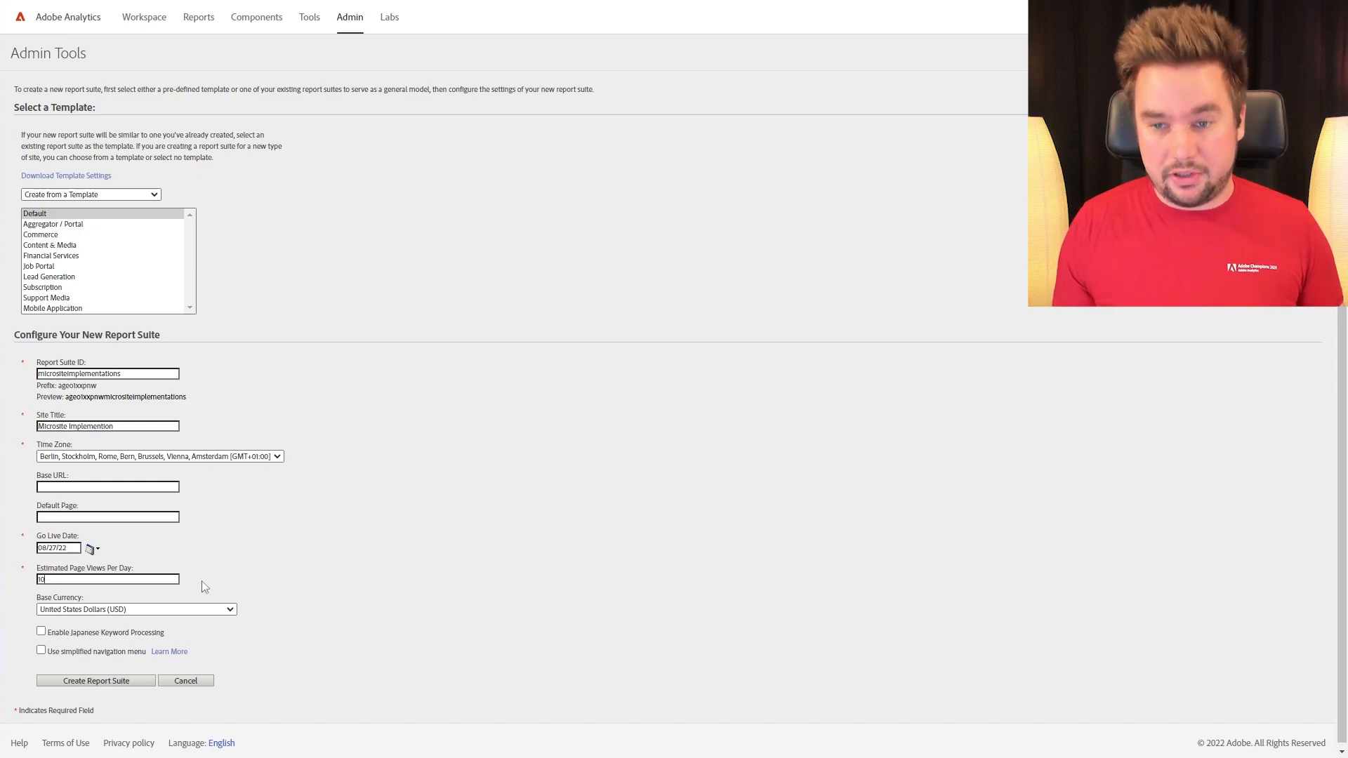
pyautogui.click(130, 681)
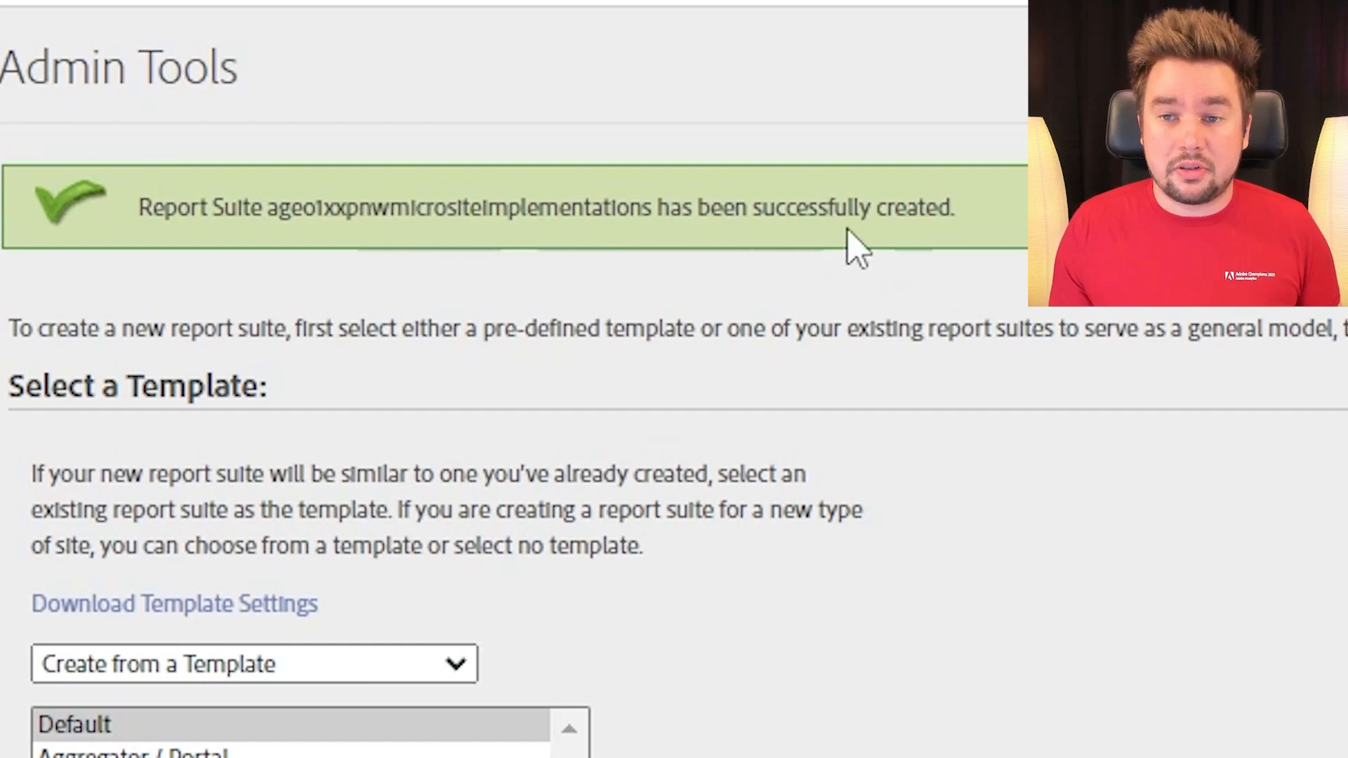
# Copy the full ID of the newly created report suite from the confirmation message.
pyautogui.doubleClick(384, 207)
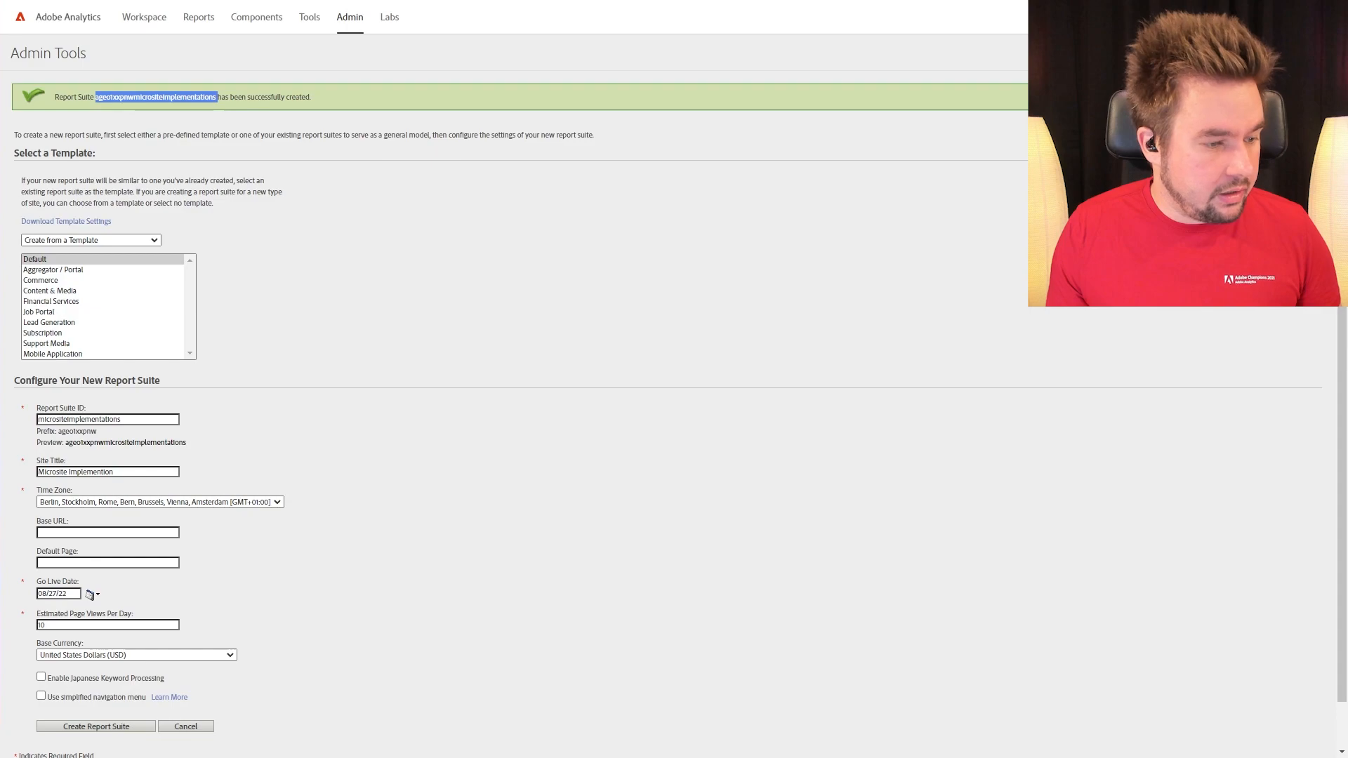
pyautogui.hotkey('alt', 'Tab')
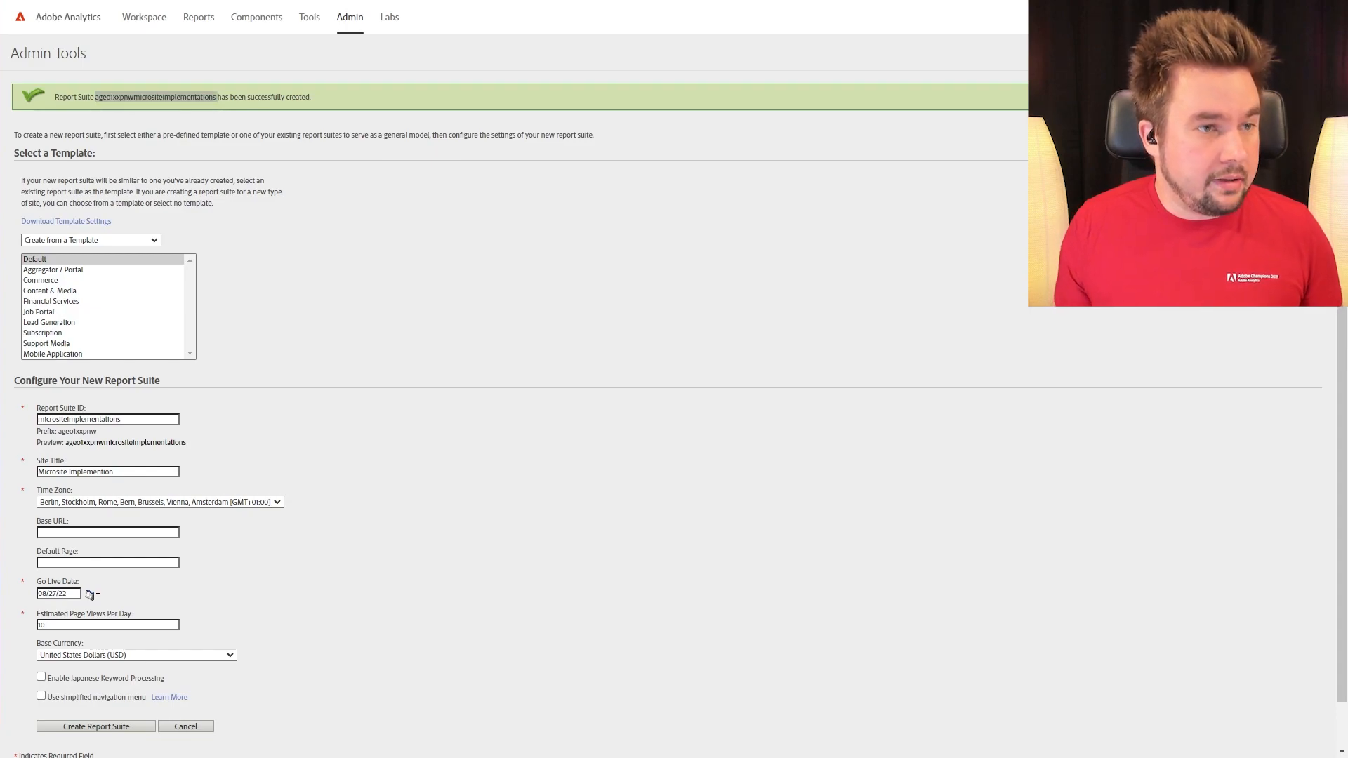
pyautogui.click(387, 319)
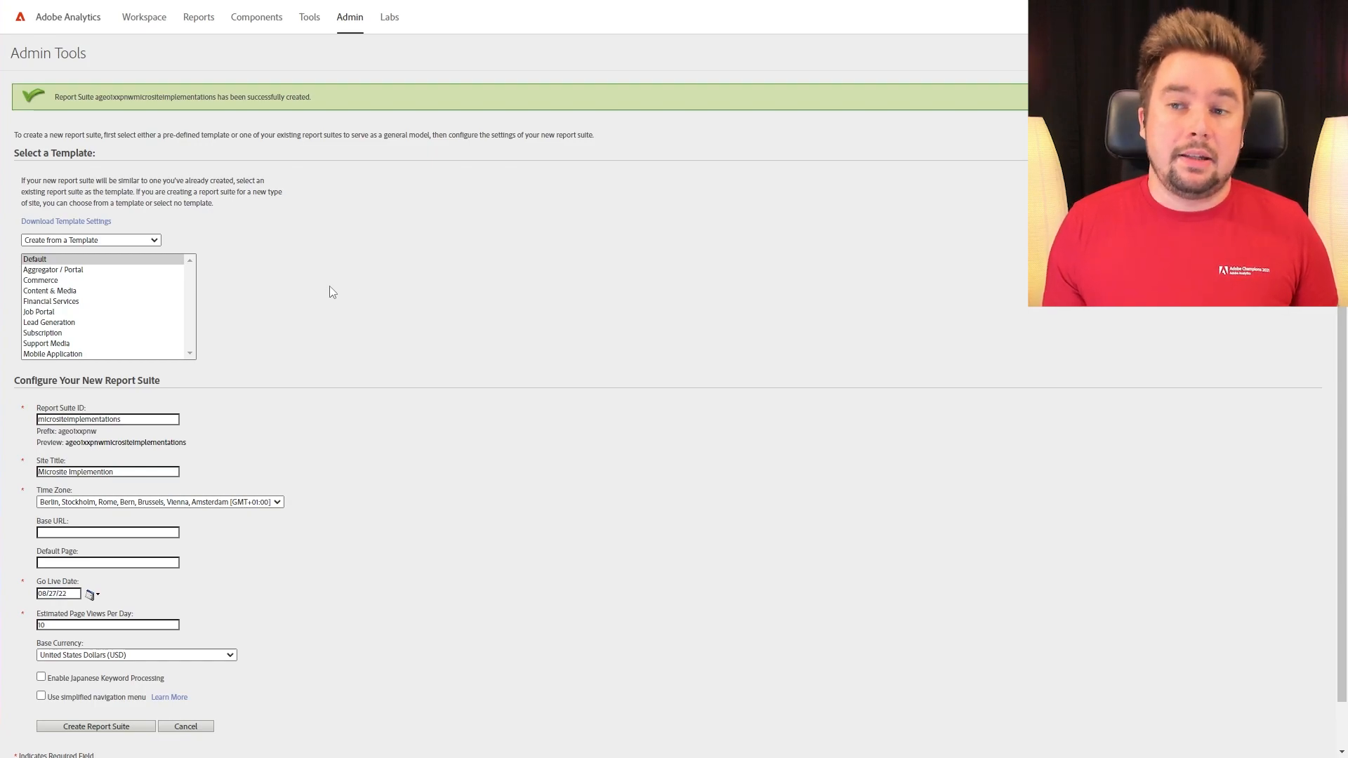
# Open the Internal URL Filters settings for the Microsite Implemention report suite in the Report Suite Manager.
pyautogui.moveTo(351, 32)
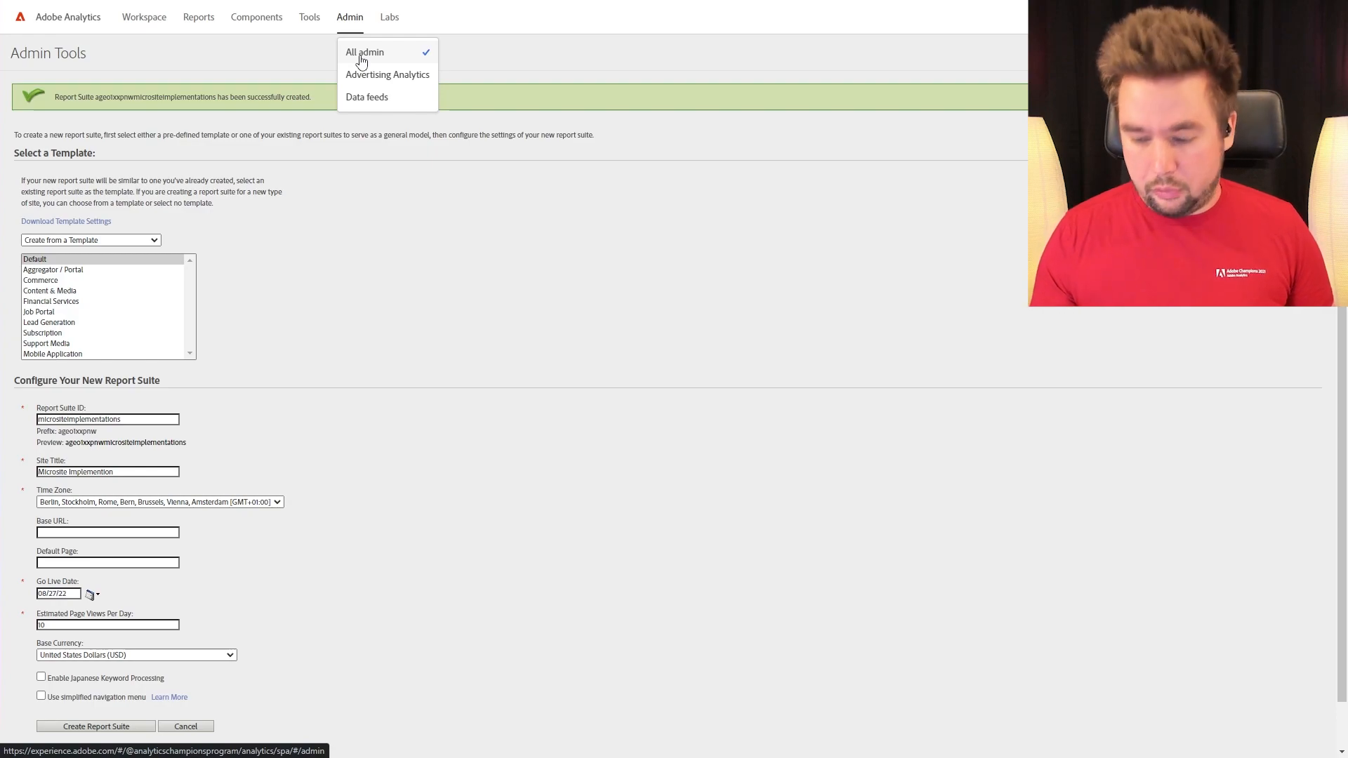
pyautogui.click(362, 54)
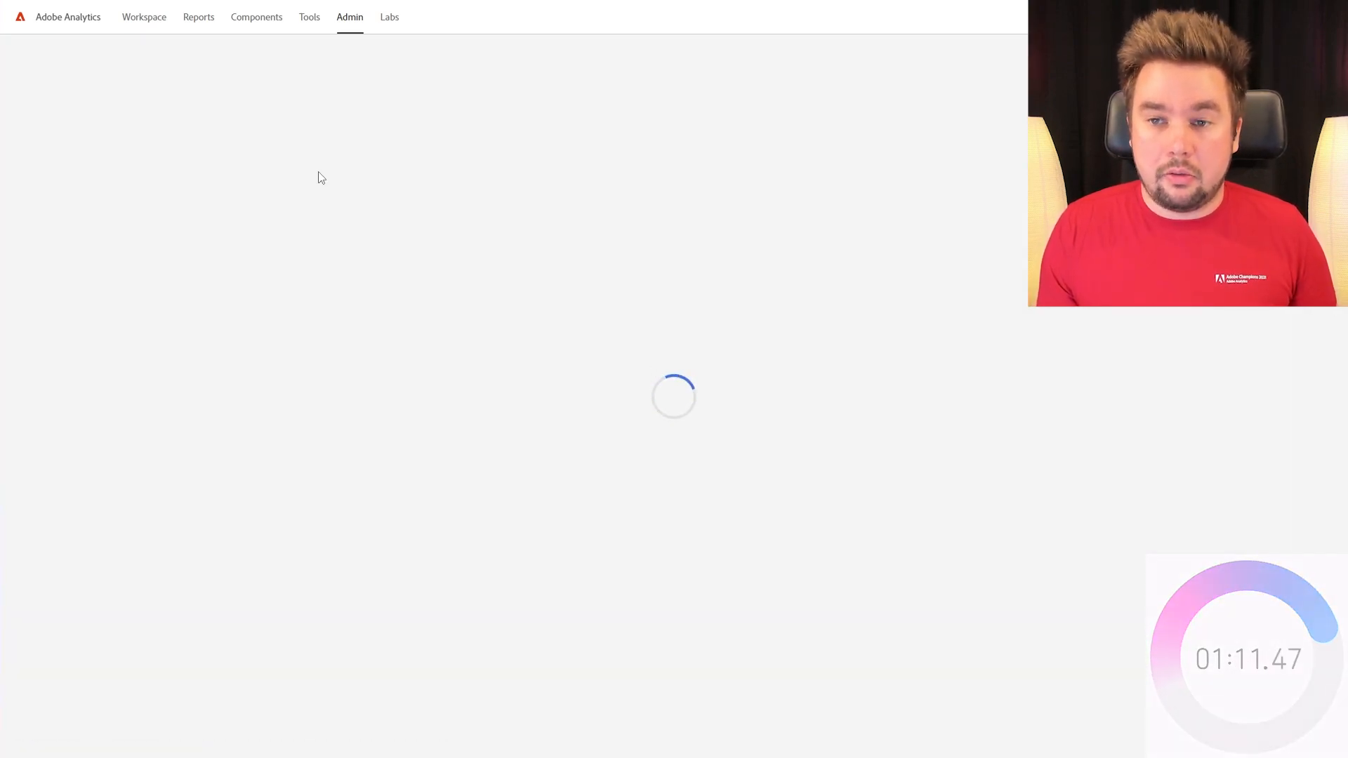
pyautogui.click(453, 165)
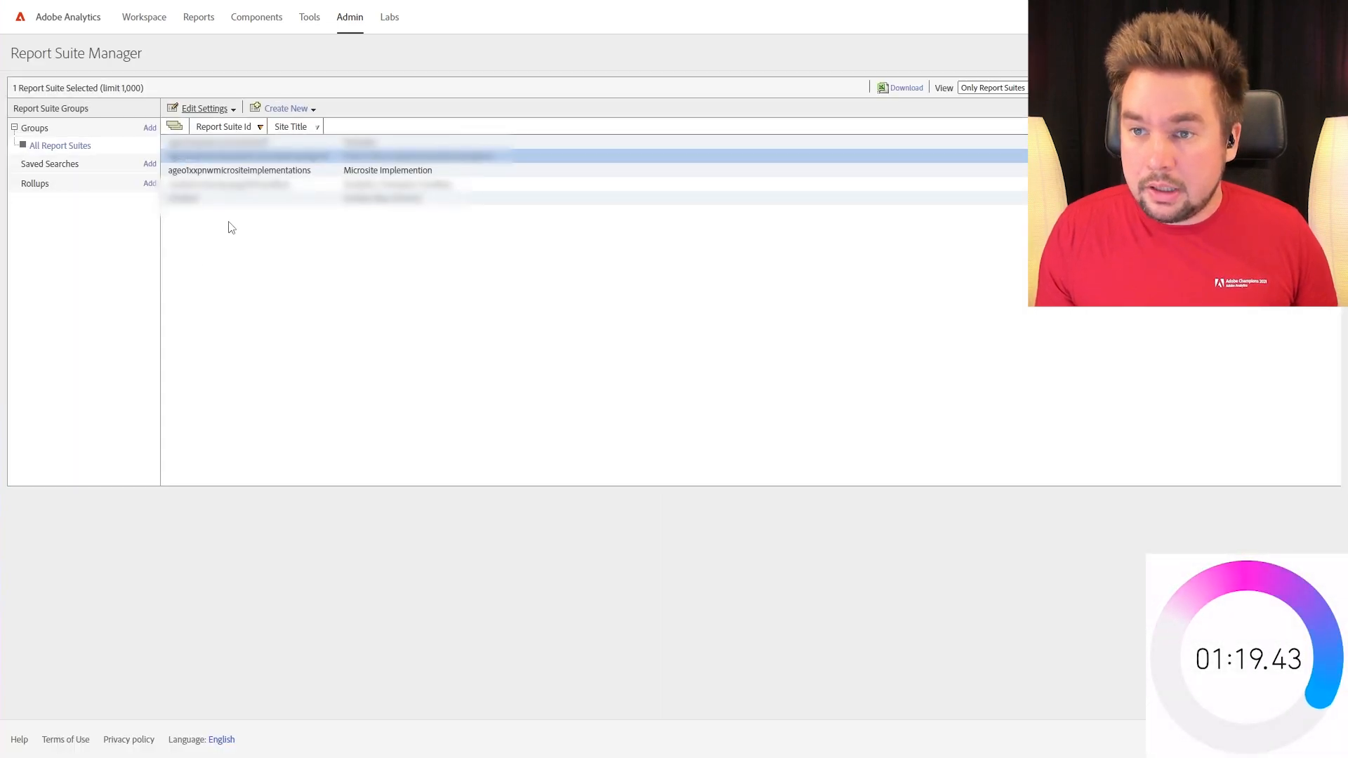
pyautogui.click(300, 170)
pyautogui.click(231, 109)
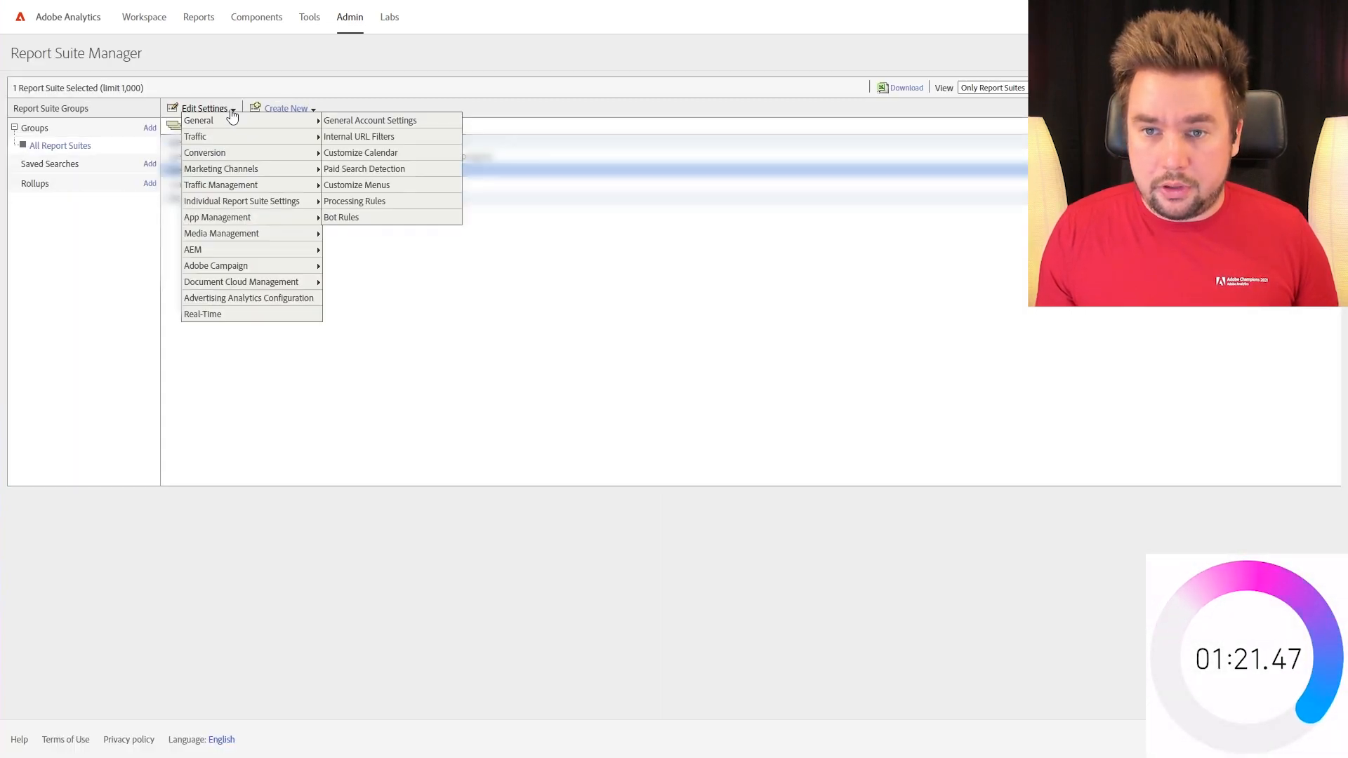
pyautogui.moveTo(236, 124)
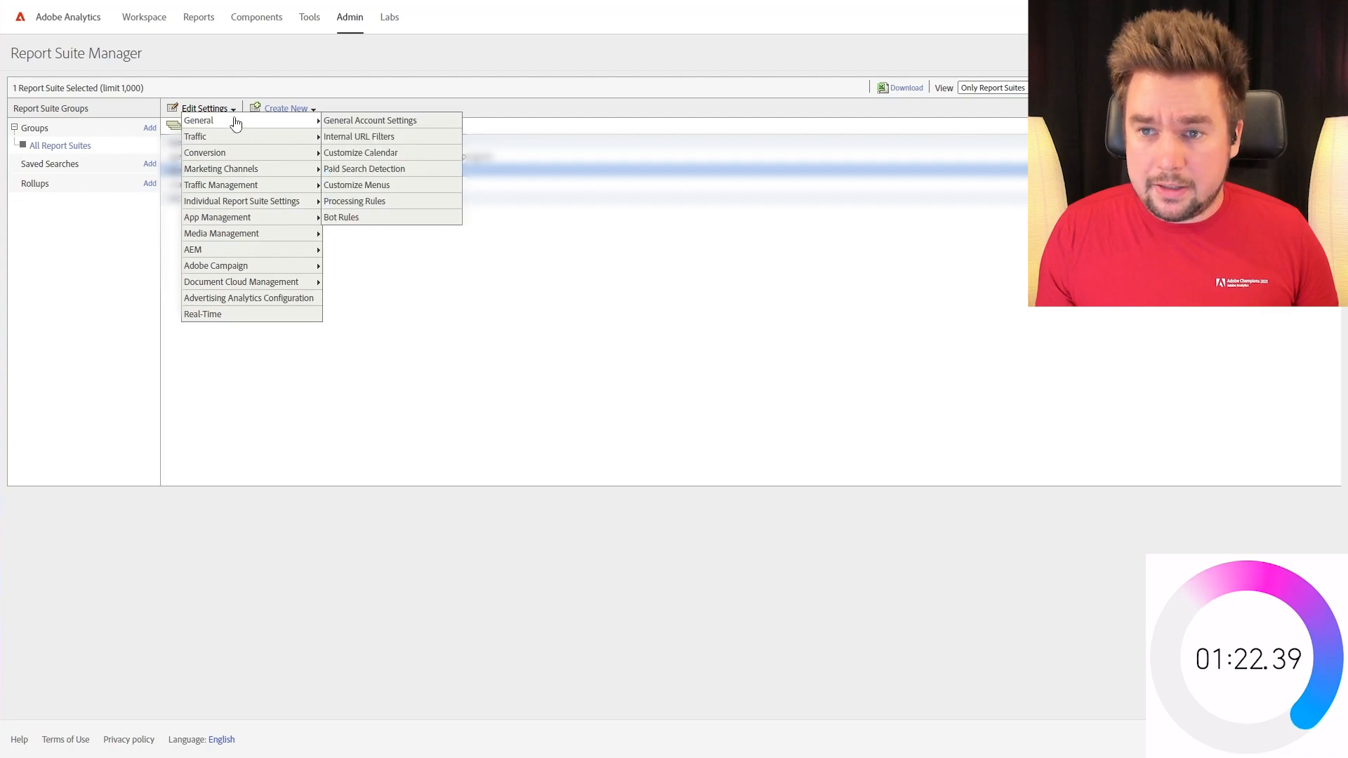
pyautogui.click(366, 139)
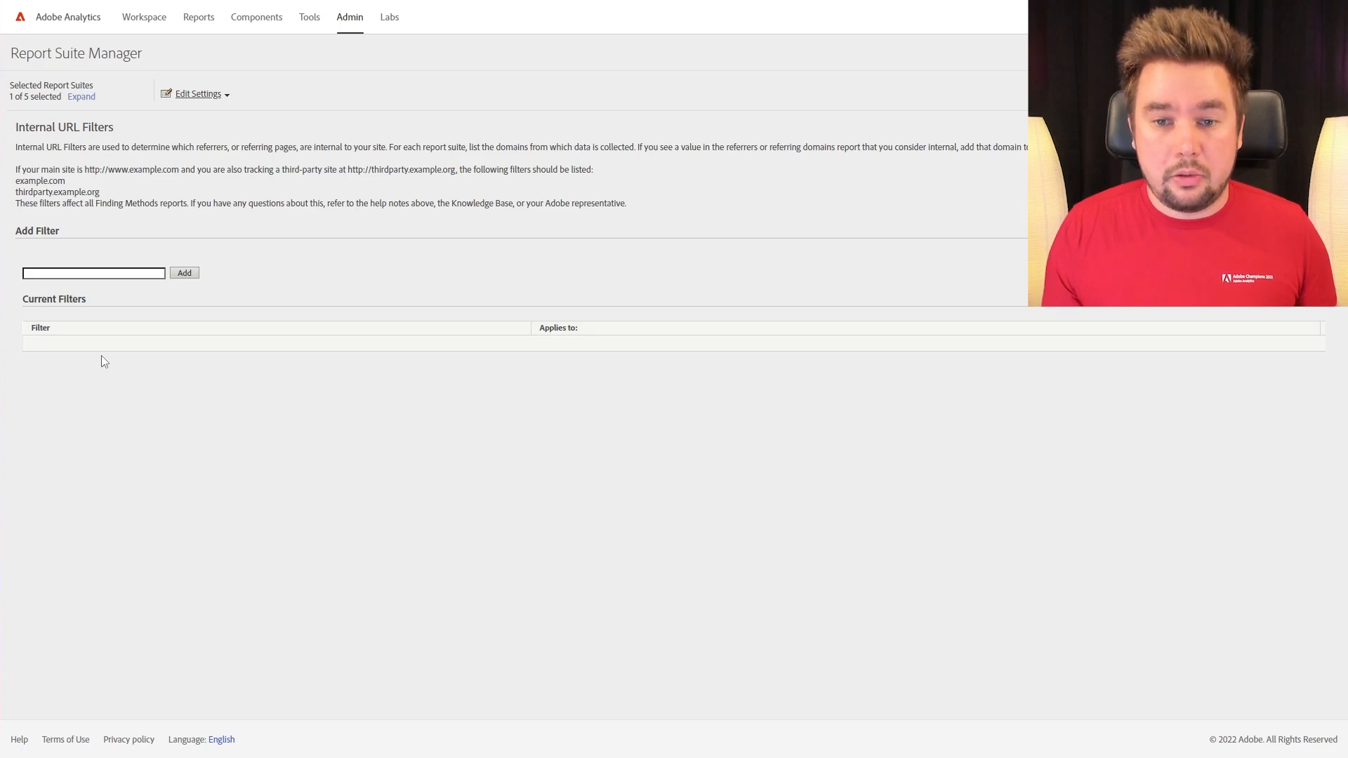
# Add analyticshour.io as an internal URL filter for the report suite.
pyautogui.click(115, 274)
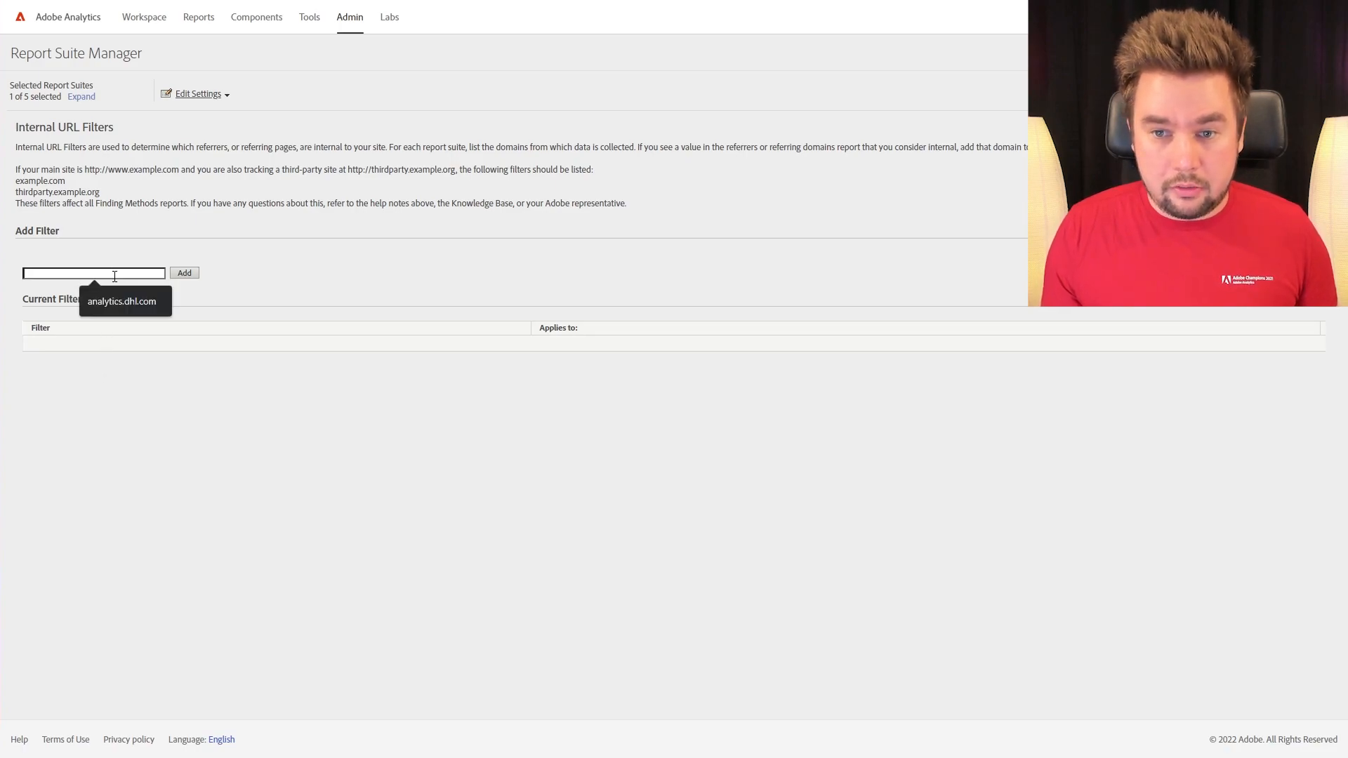
pyautogui.write('analyticshour.io')
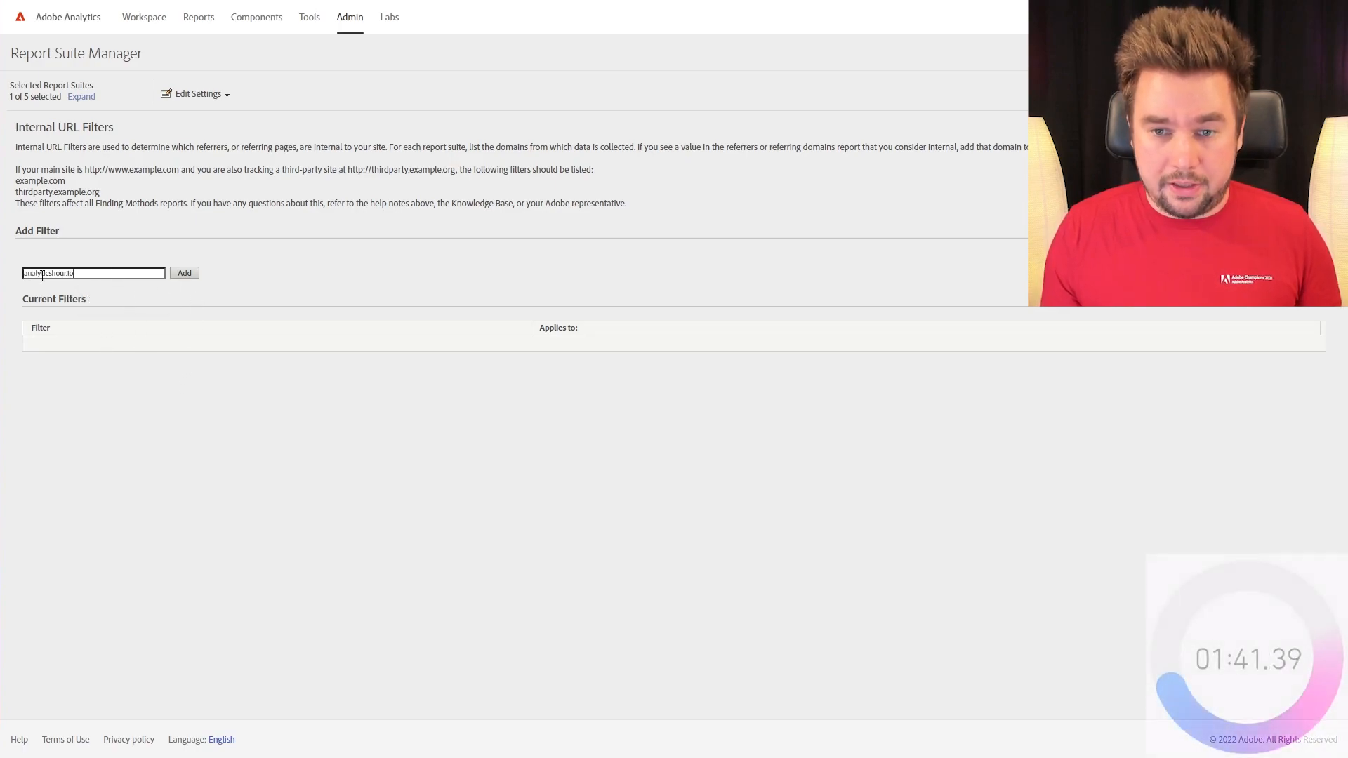
pyautogui.click(184, 273)
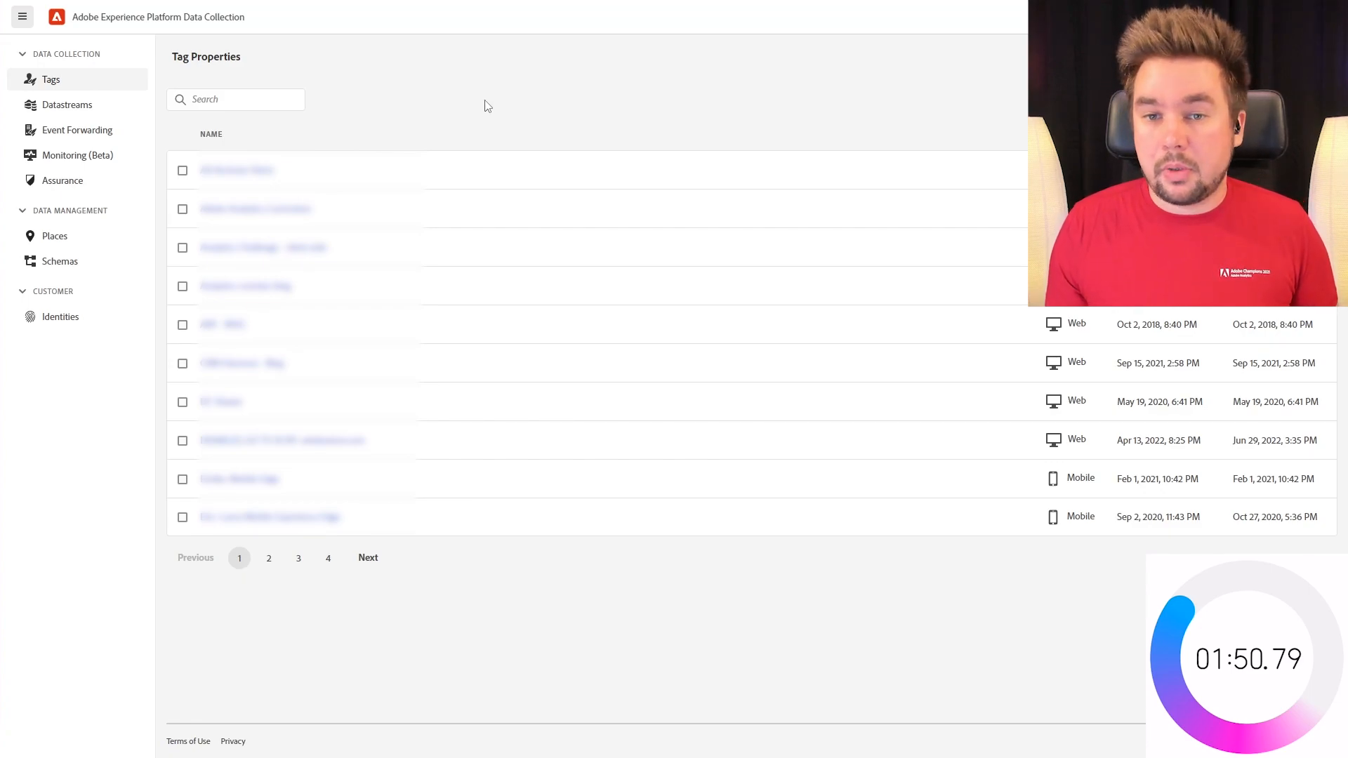
# In Adobe Experience Platform Data Collection, create a web tag property named "Microsite Implementation" with the domain analyticshour.io.
pyautogui.click(1293, 58)
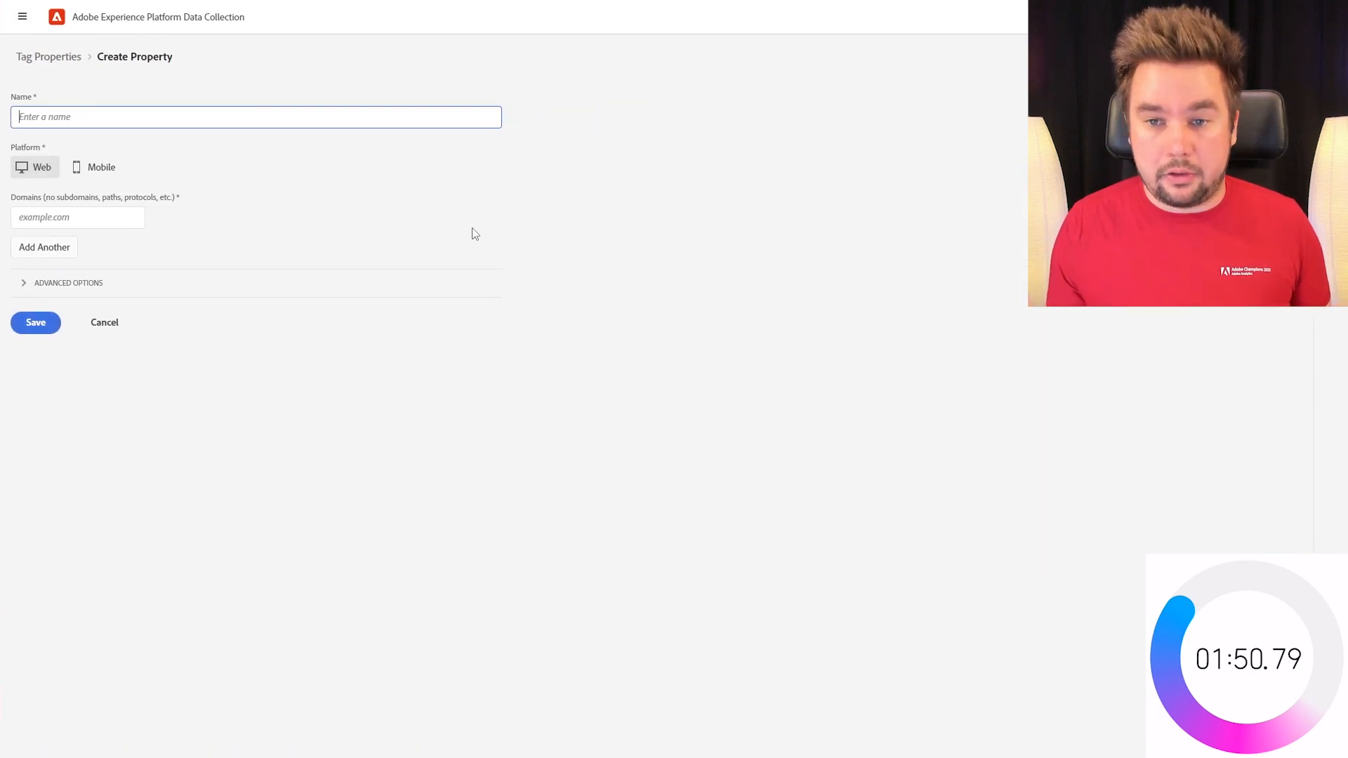
pyautogui.click(28, 115)
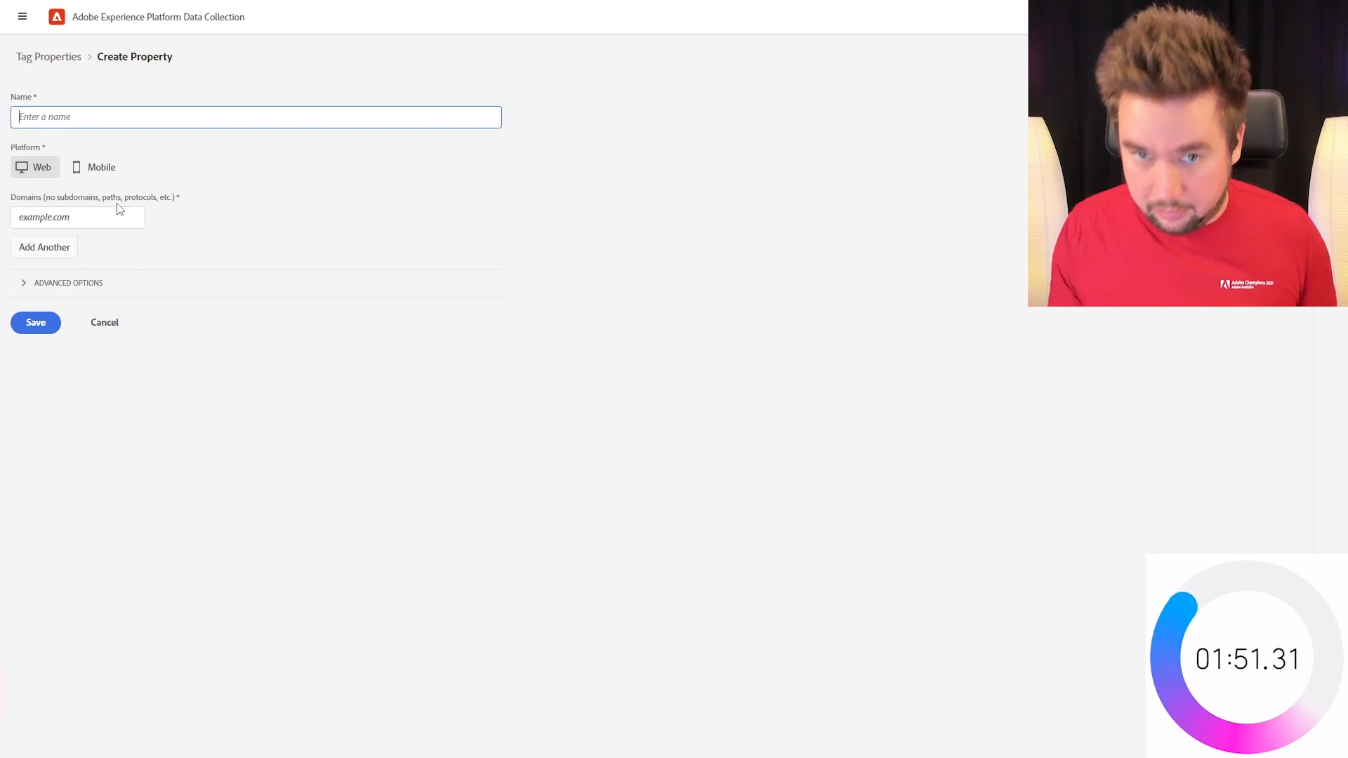
pyautogui.click(62, 114)
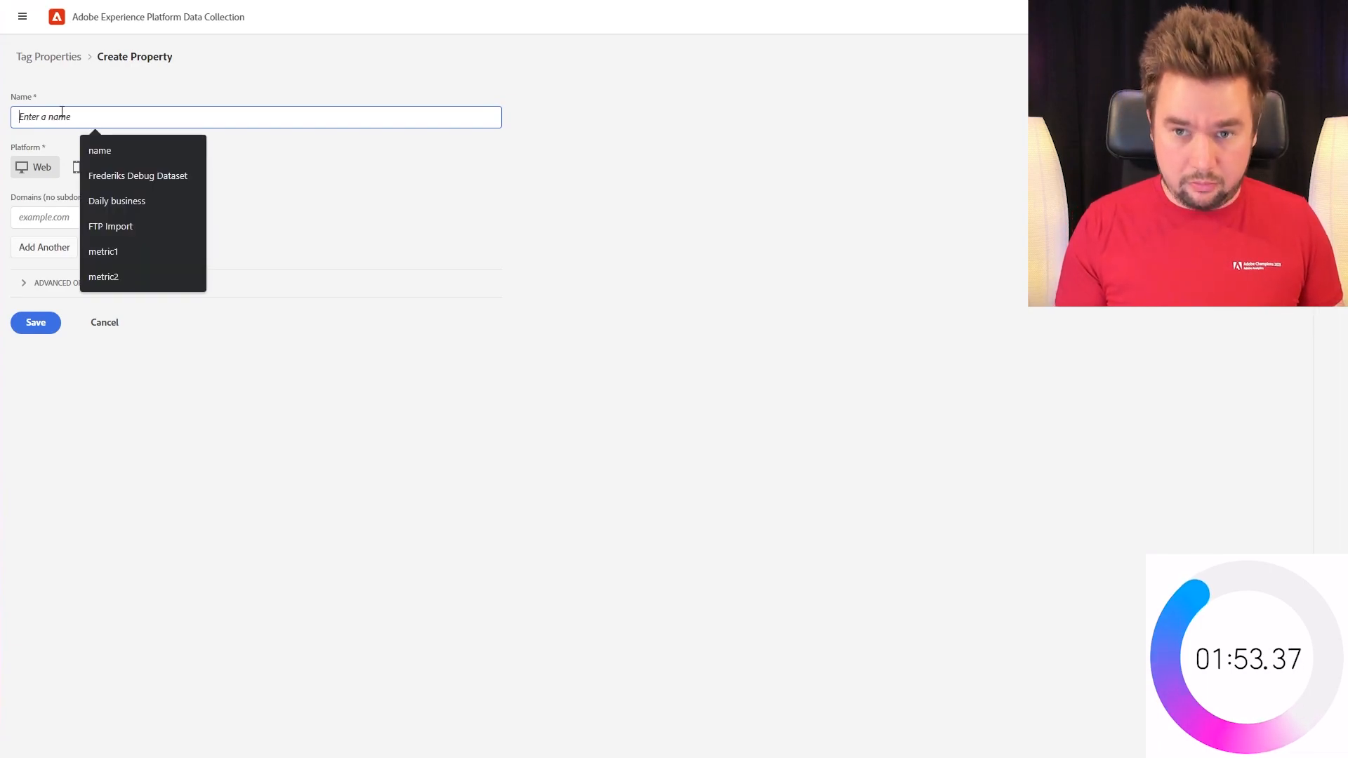
pyautogui.write('Micro')
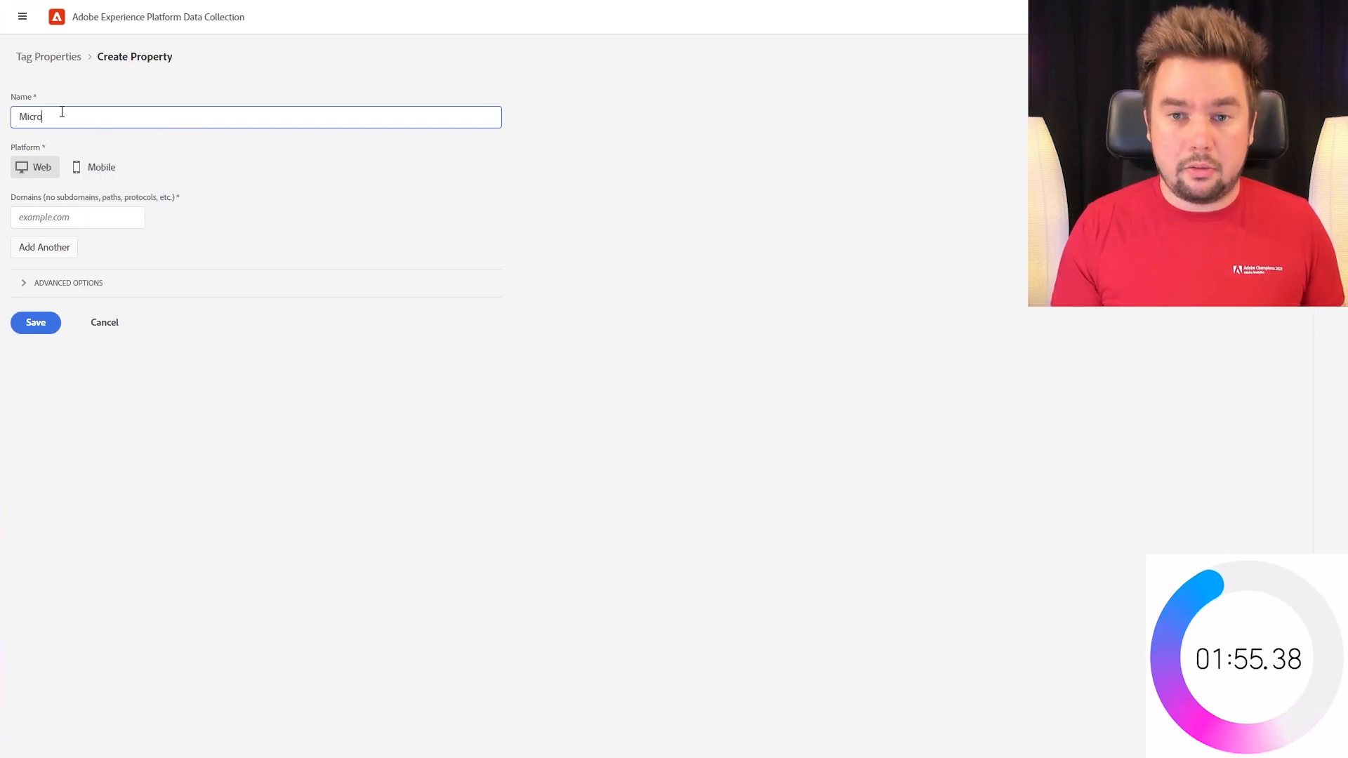
pyautogui.write('site Implementation')
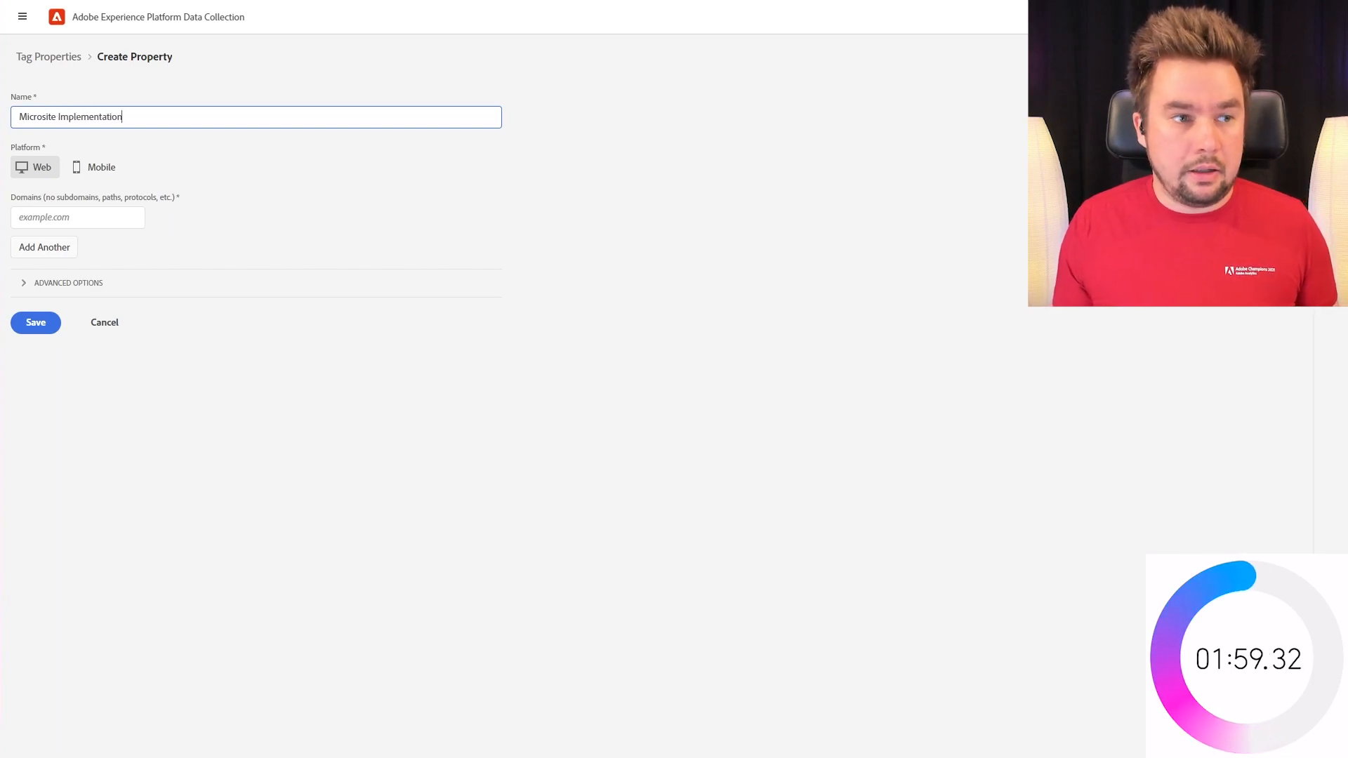
pyautogui.hotkey('alt', 'Tab')
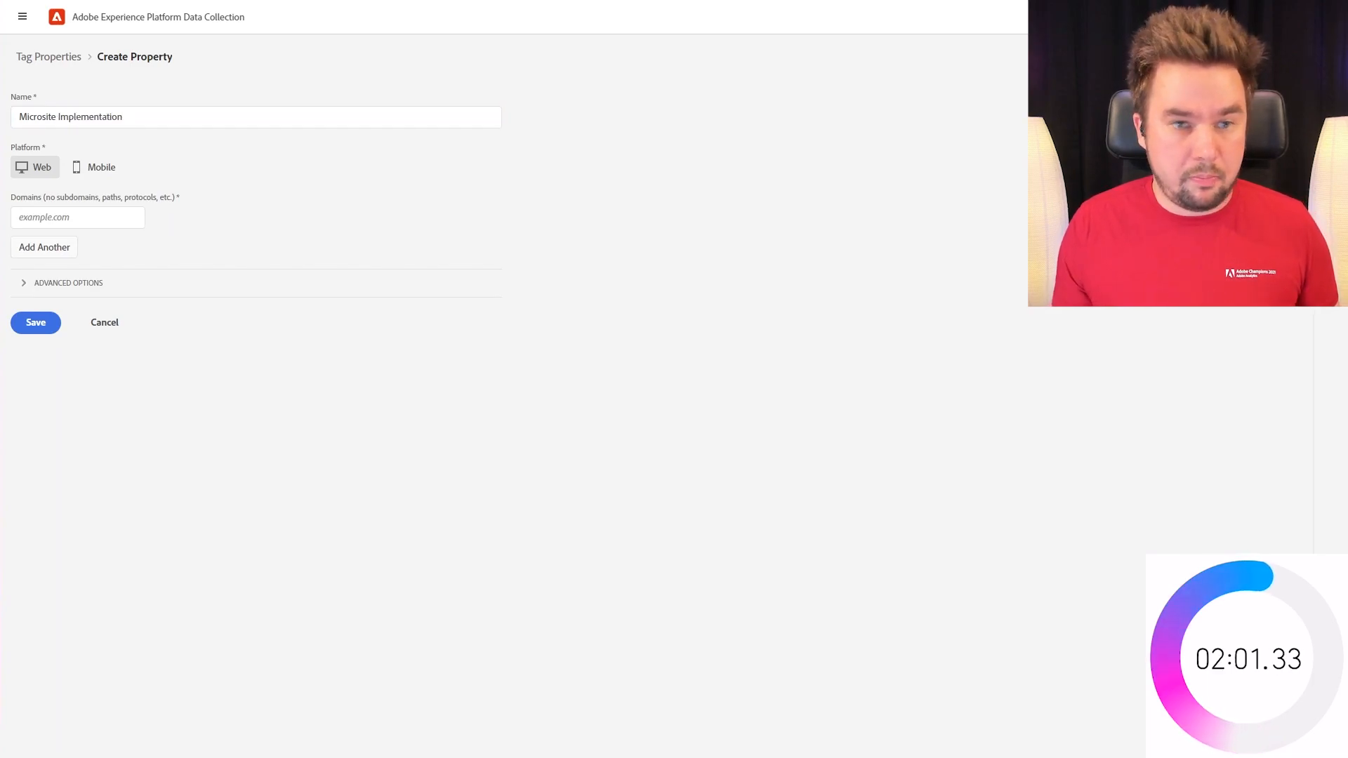
pyautogui.click(87, 215)
pyautogui.write('analyticshour.io')
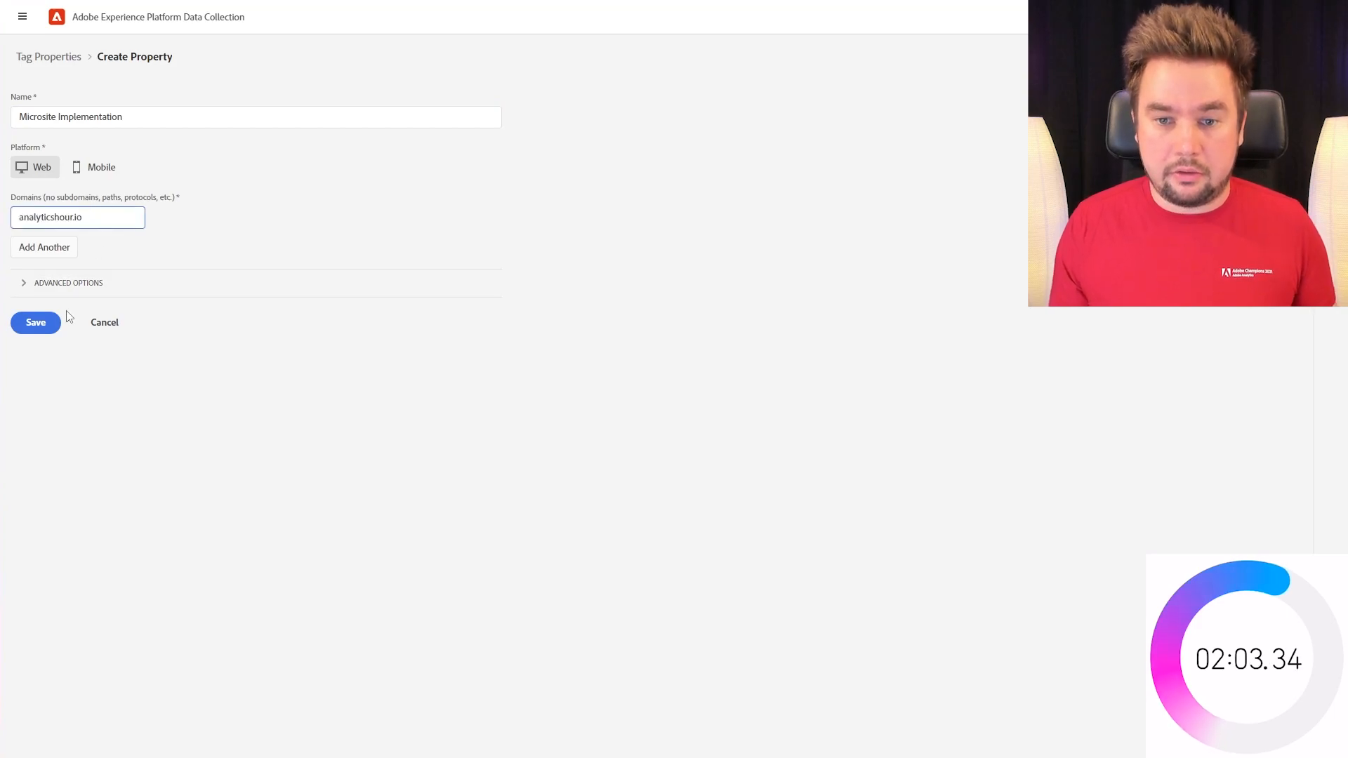
pyautogui.click(36, 323)
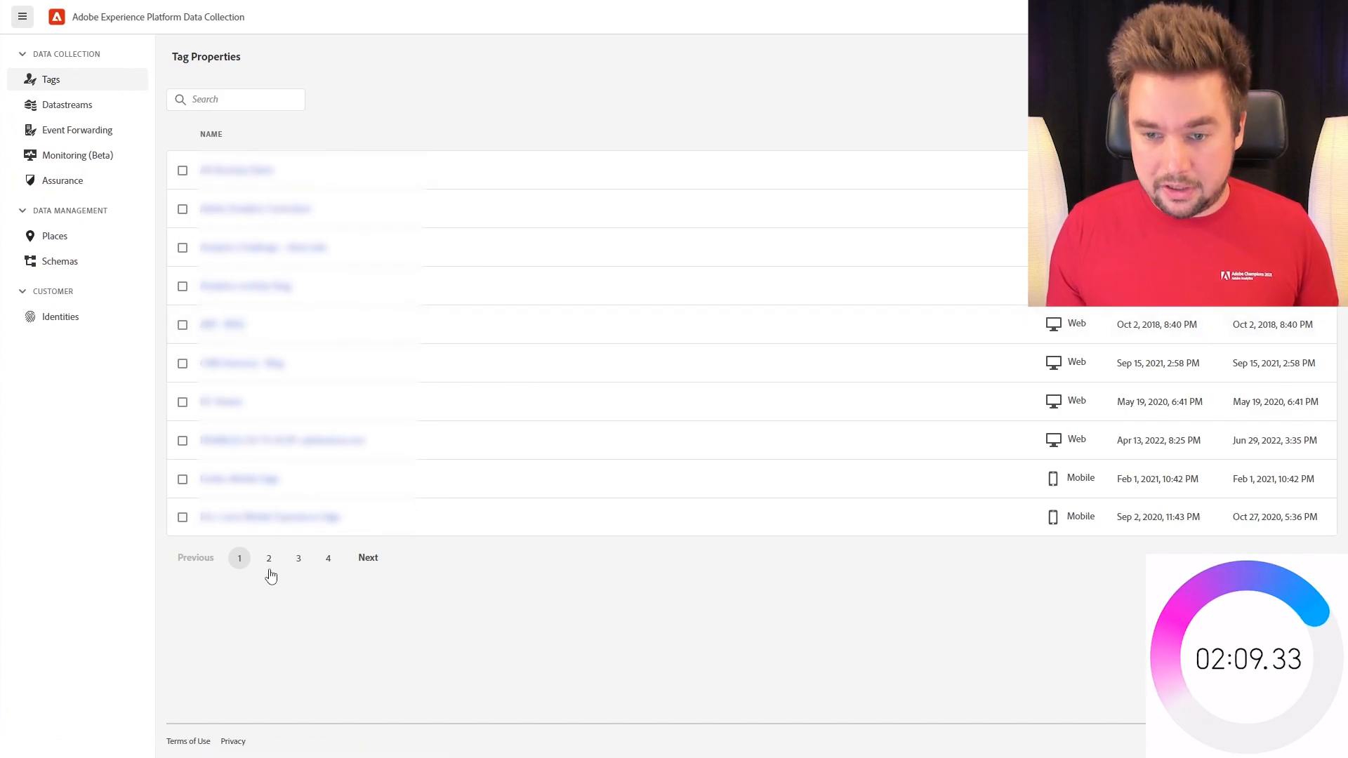
# Search the tag properties for "micros" and open the extension catalog of the Microsite Implementation property.
pyautogui.click(228, 103)
pyautogui.write('micros')
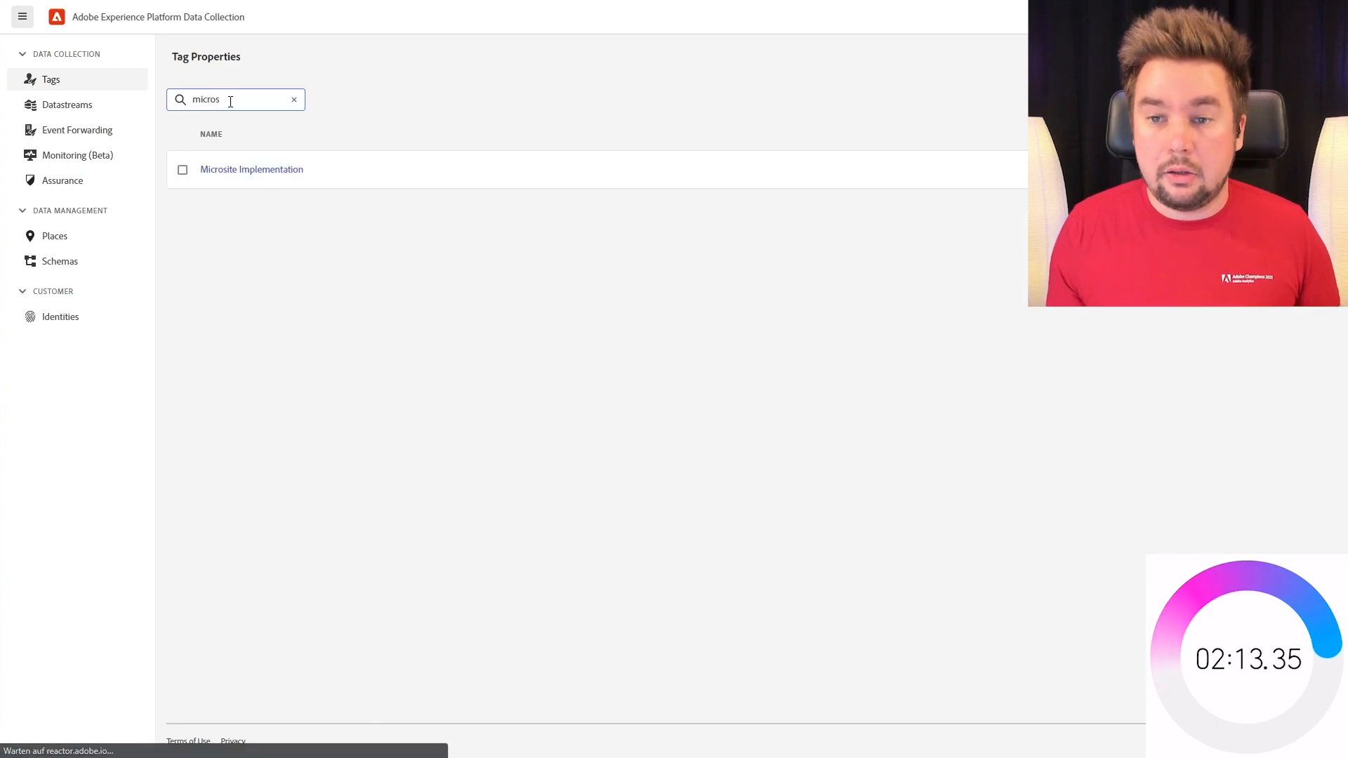
pyautogui.click(249, 171)
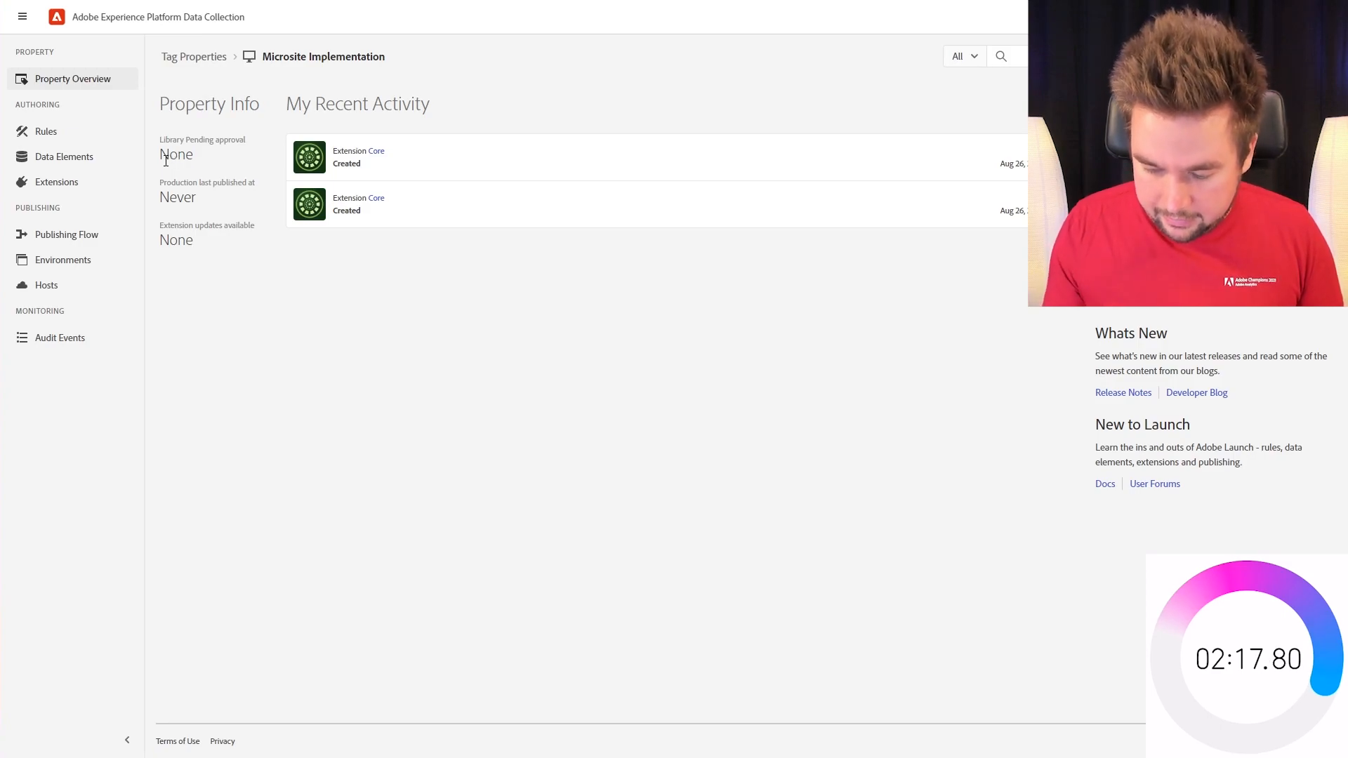
pyautogui.click(111, 194)
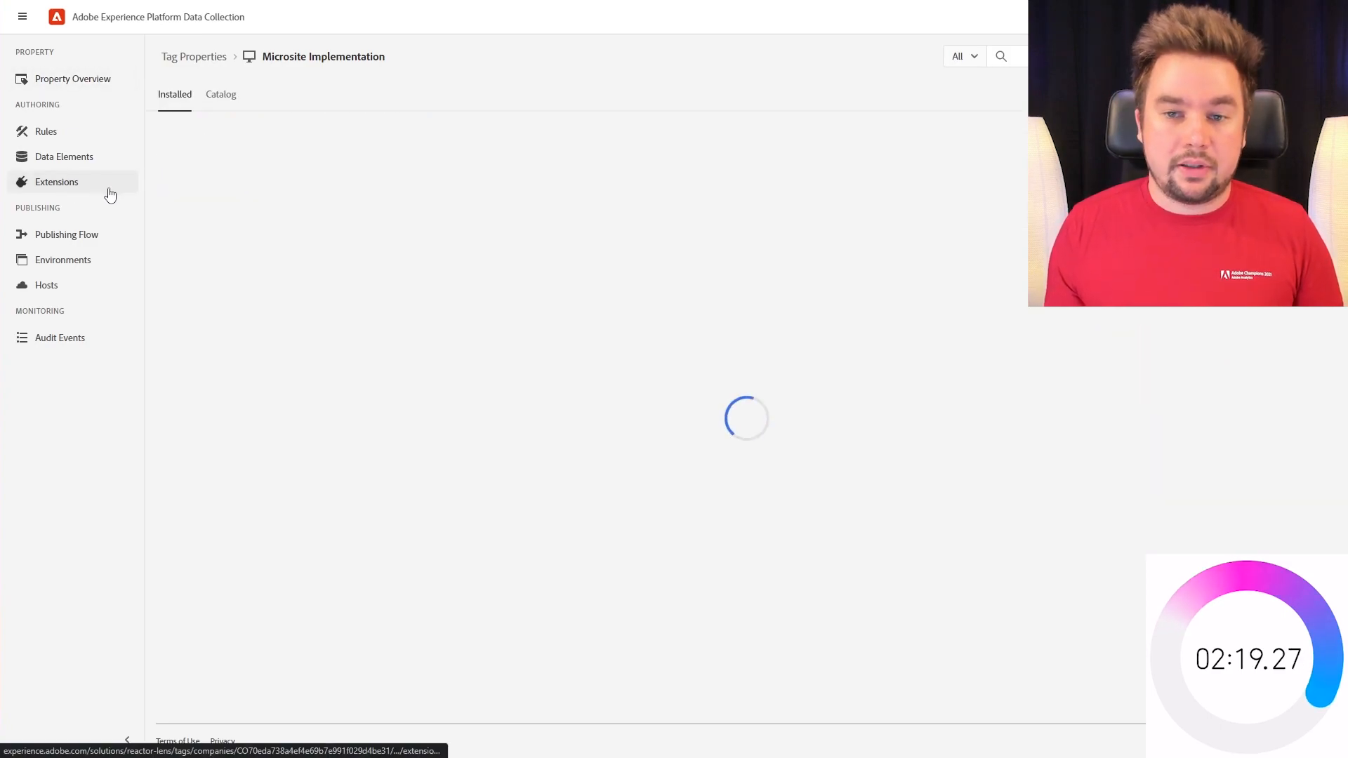
pyautogui.click(218, 96)
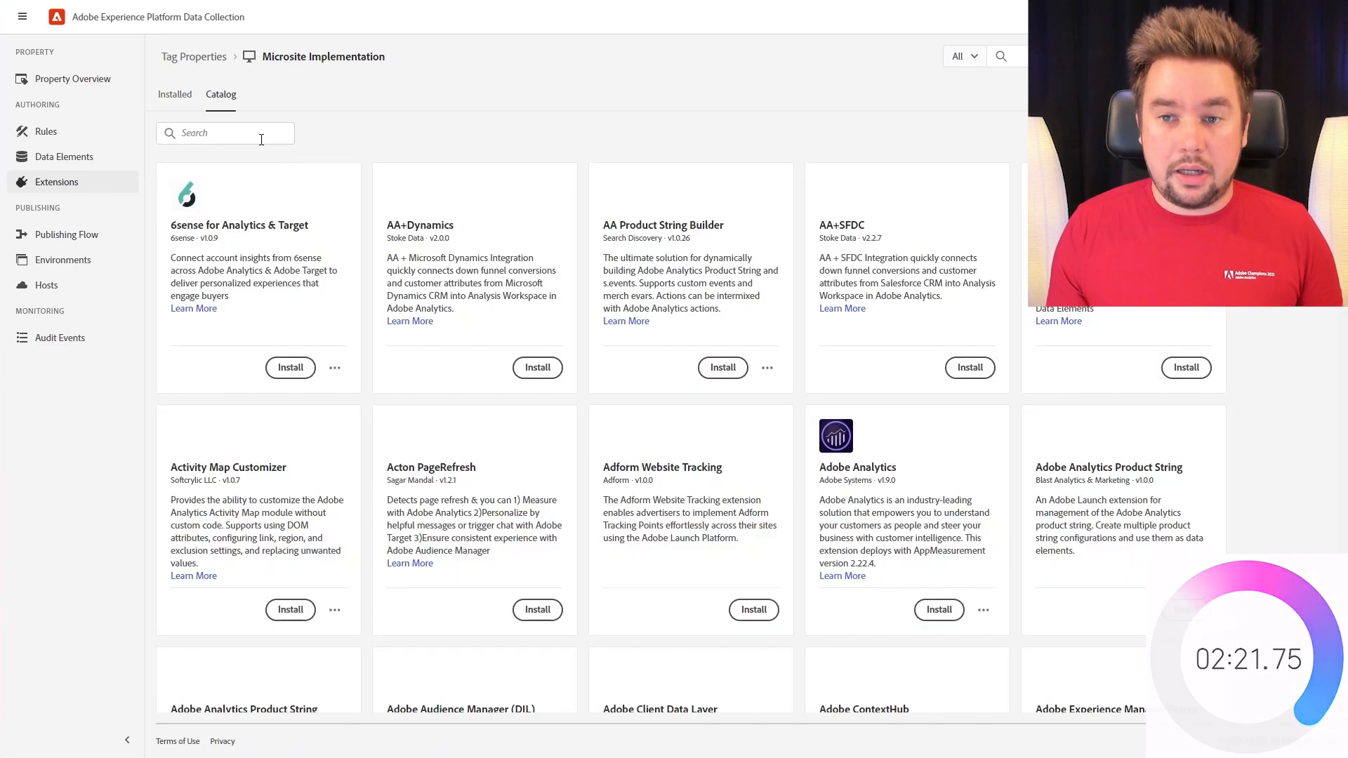
# Install the Adobe Analytics extension with ageo1xxpnwmicrositeimplementations as the development, staging and production report suite.
pyautogui.click(261, 138)
pyautogui.write('adobe')
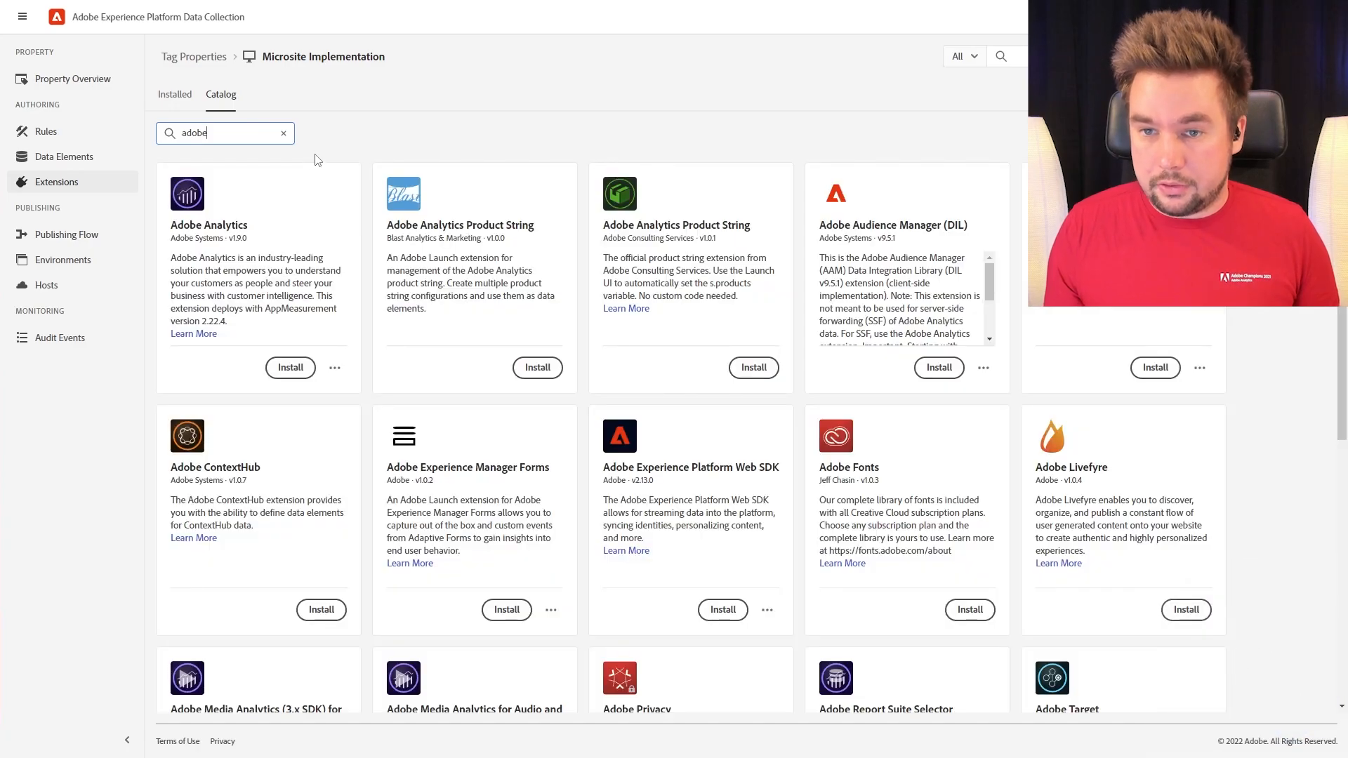
pyautogui.click(290, 367)
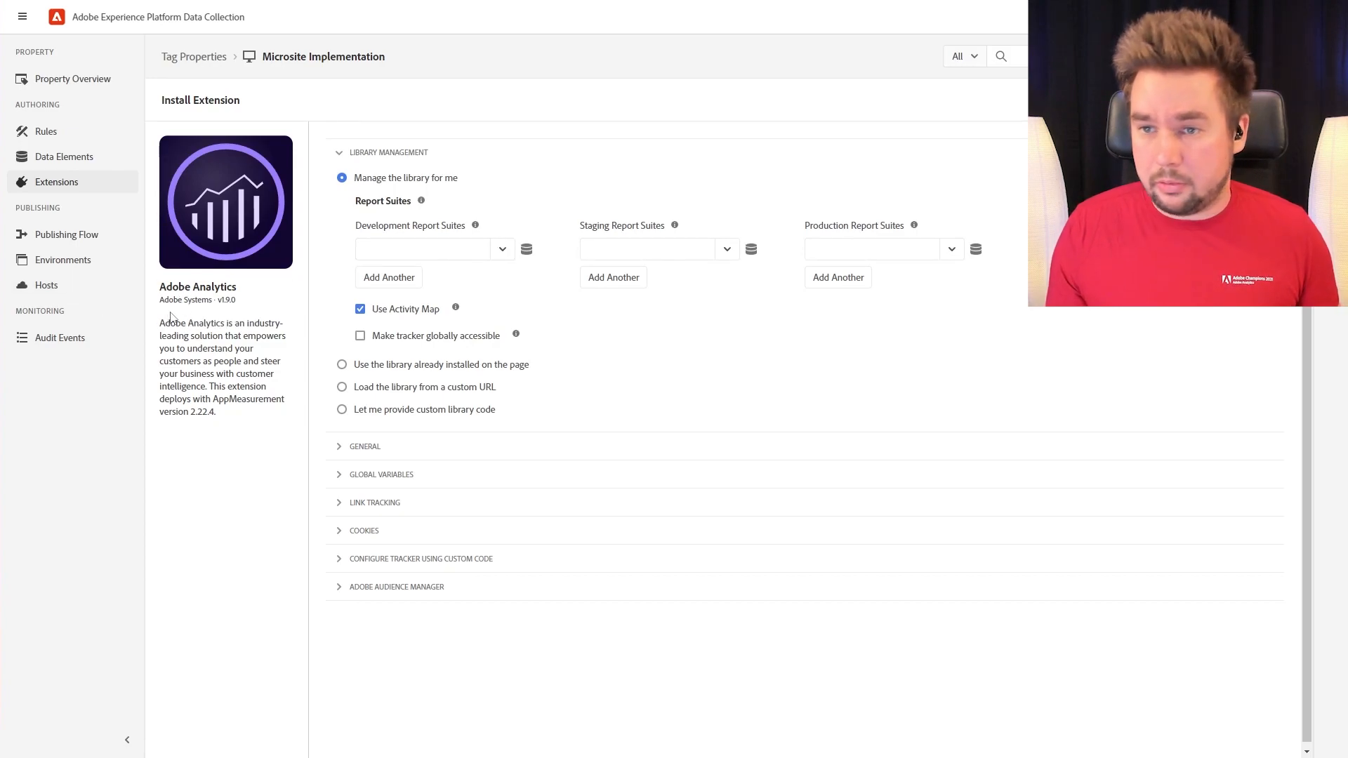
pyautogui.click(415, 248)
pyautogui.hotkey('ctrl', 'v')
pyautogui.click(656, 251)
pyautogui.write('ageo1xxpnwmicrositeimplementations')
pyautogui.click(849, 249)
pyautogui.write('ageo1xxpnwmicrositeimplementations')
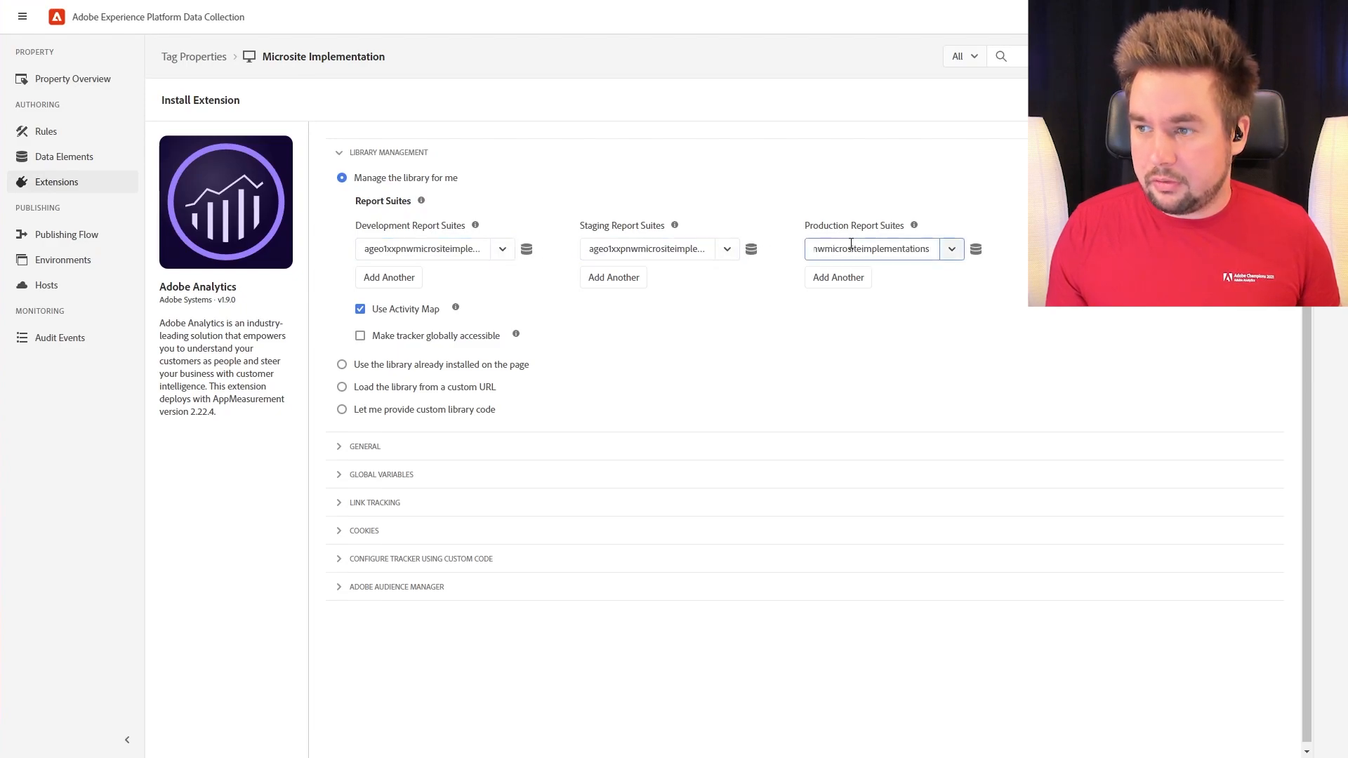
pyautogui.click(1081, 245)
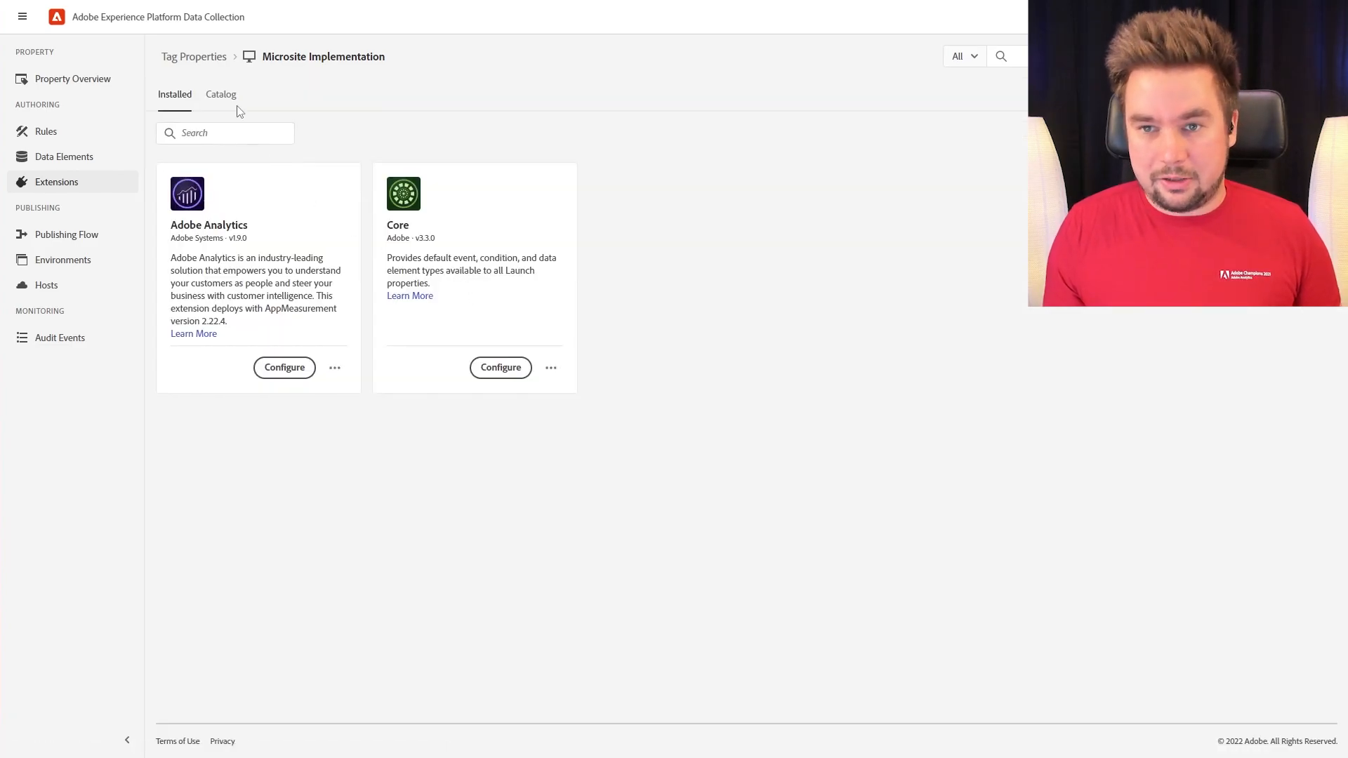
# Search the extension catalog for "id" and install the Experience Cloud ID Service extension with its default settings.
pyautogui.click(234, 106)
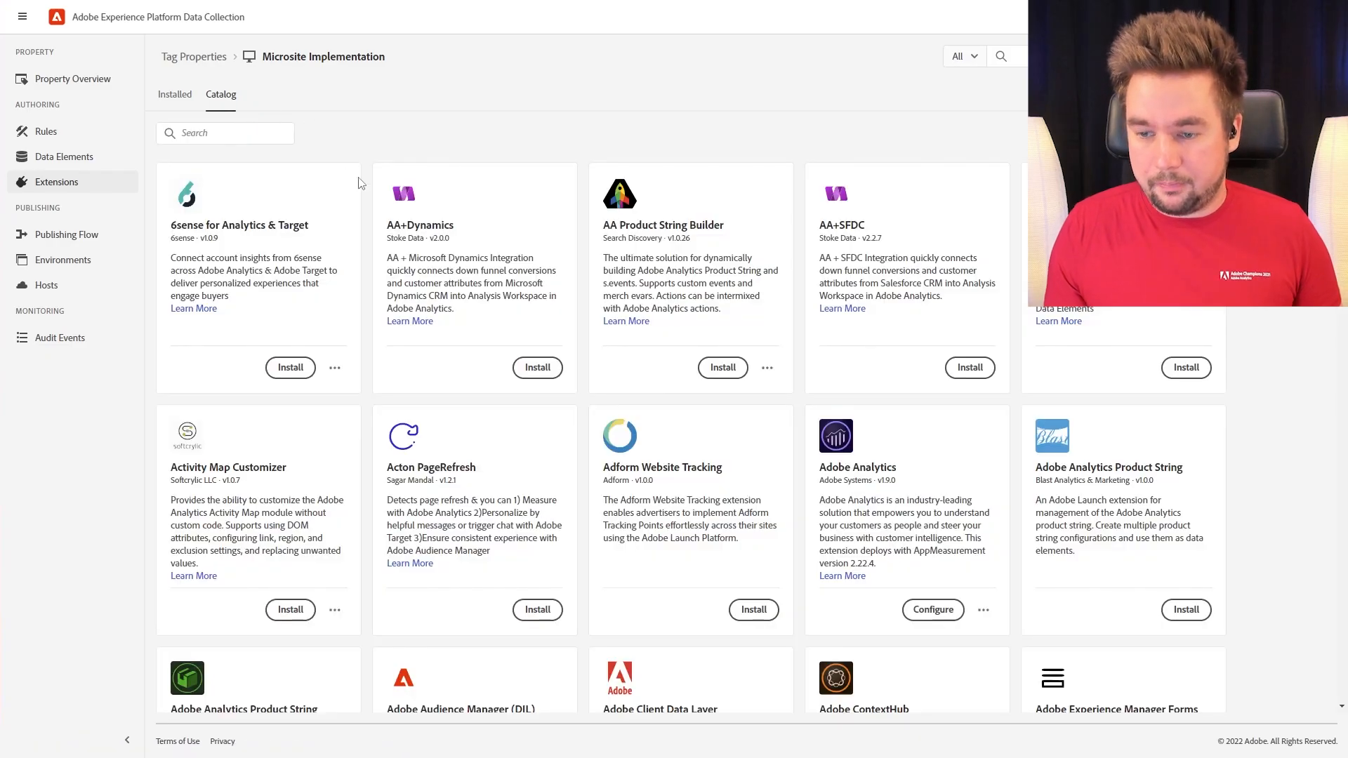
pyautogui.scroll(-3, 463, 361)
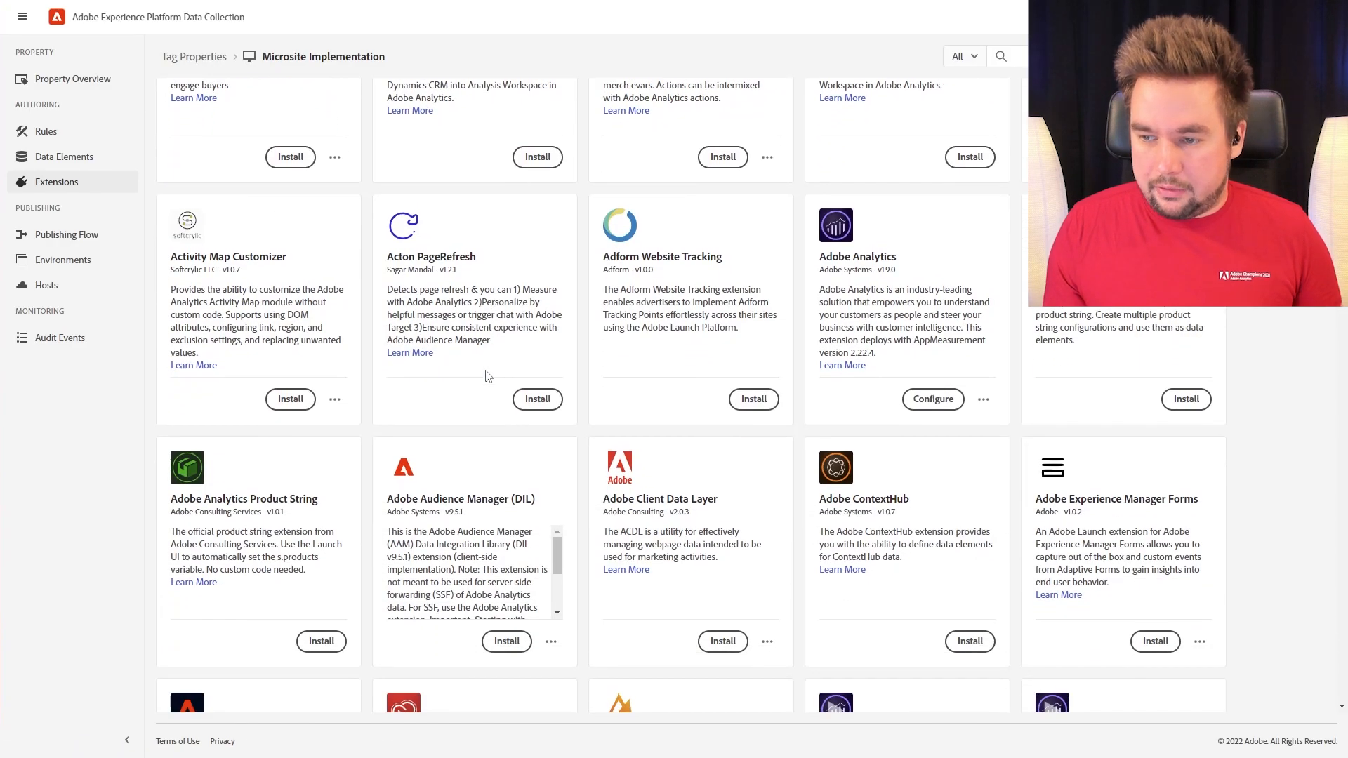
pyautogui.scroll(-2, 489, 370)
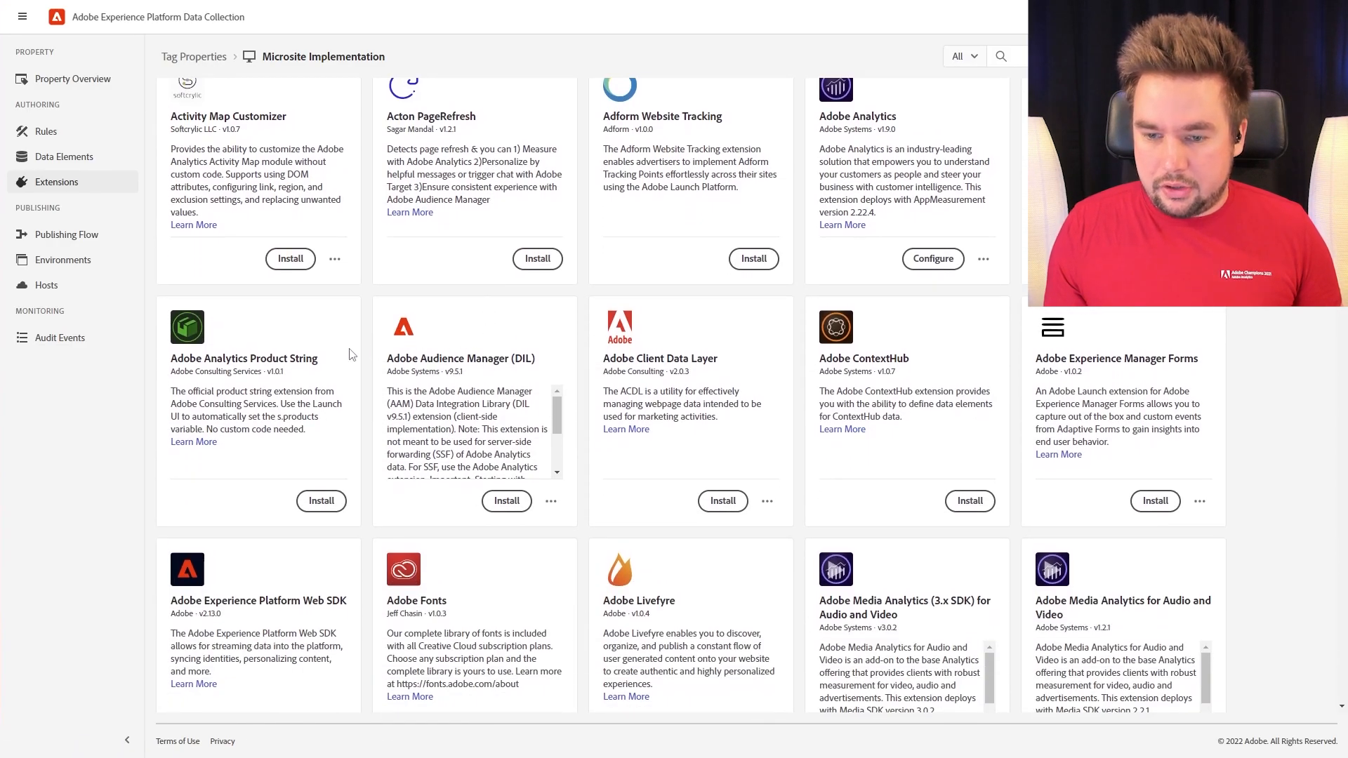
pyautogui.scroll(5, 267, 344)
pyautogui.click(215, 132)
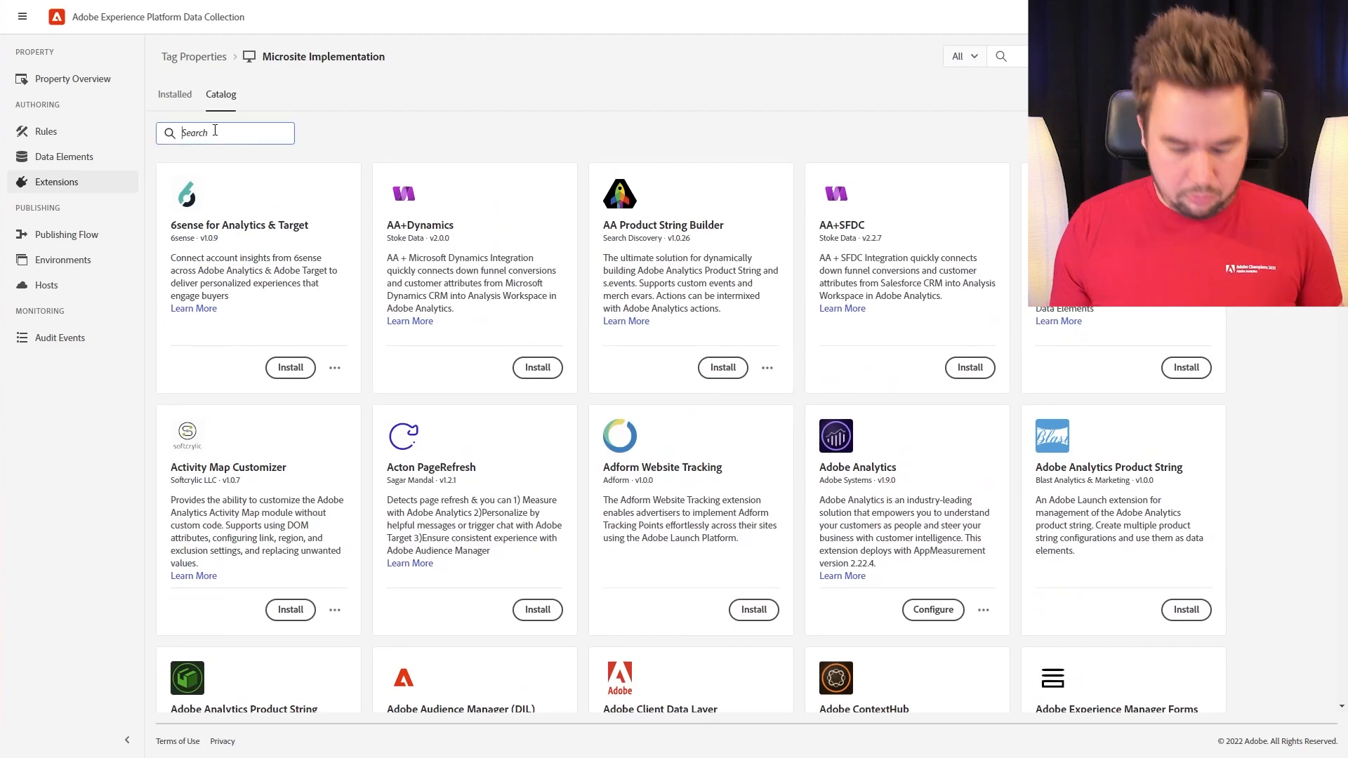
pyautogui.write('id')
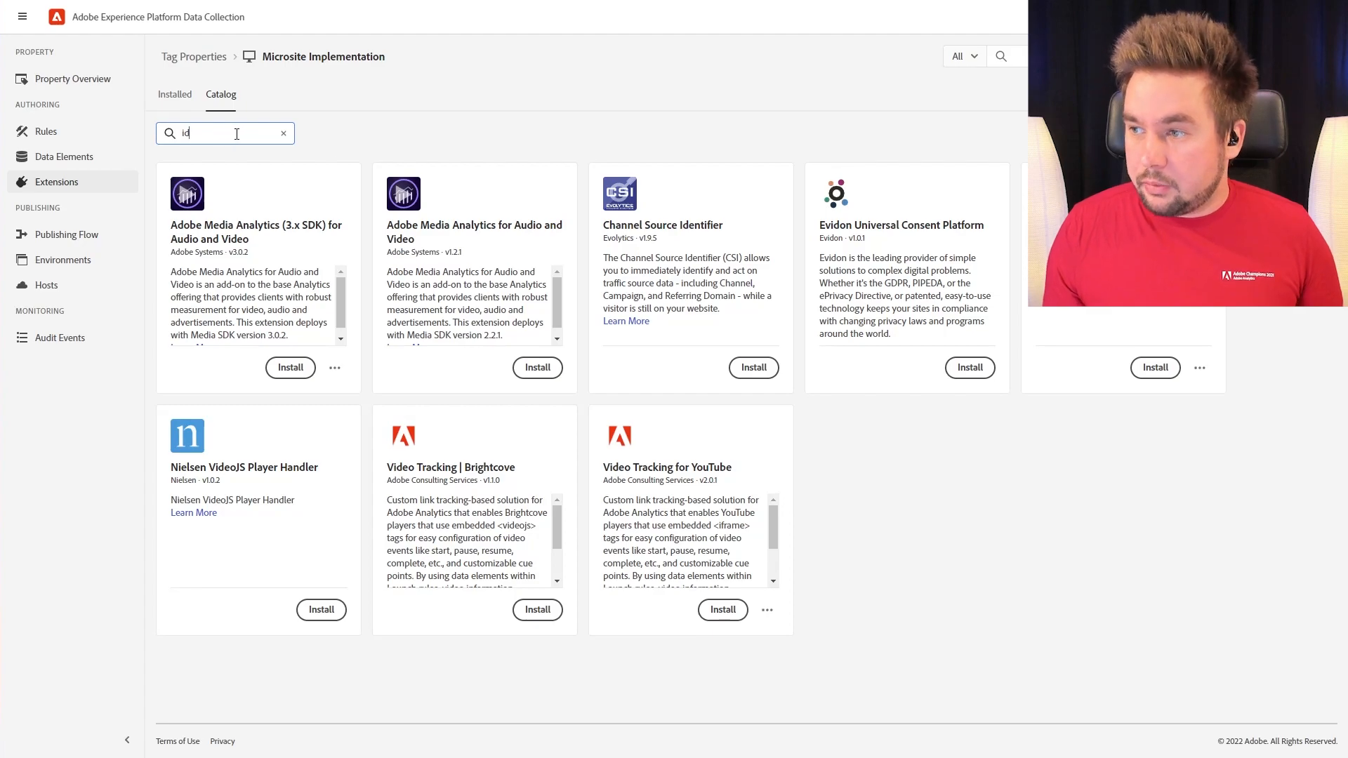
pyautogui.click(1155, 367)
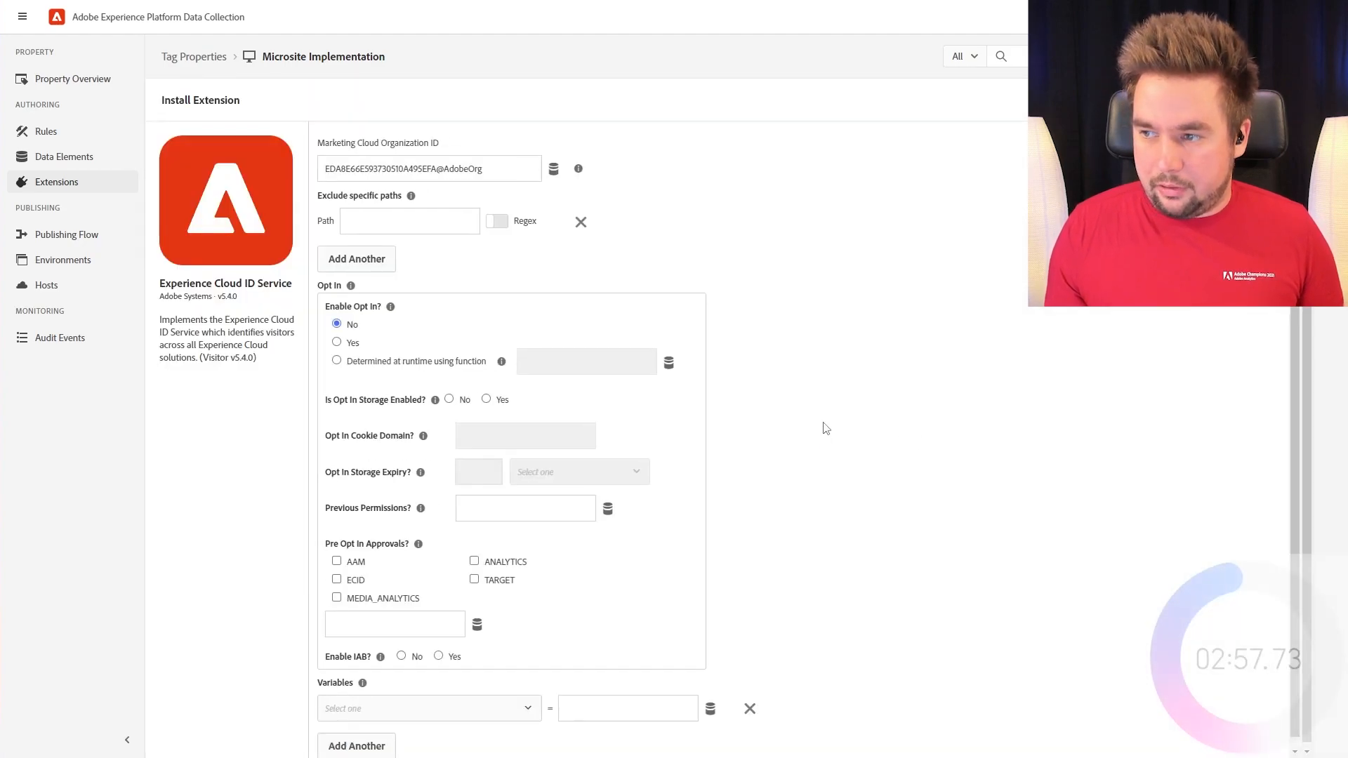
pyautogui.click(1303, 99)
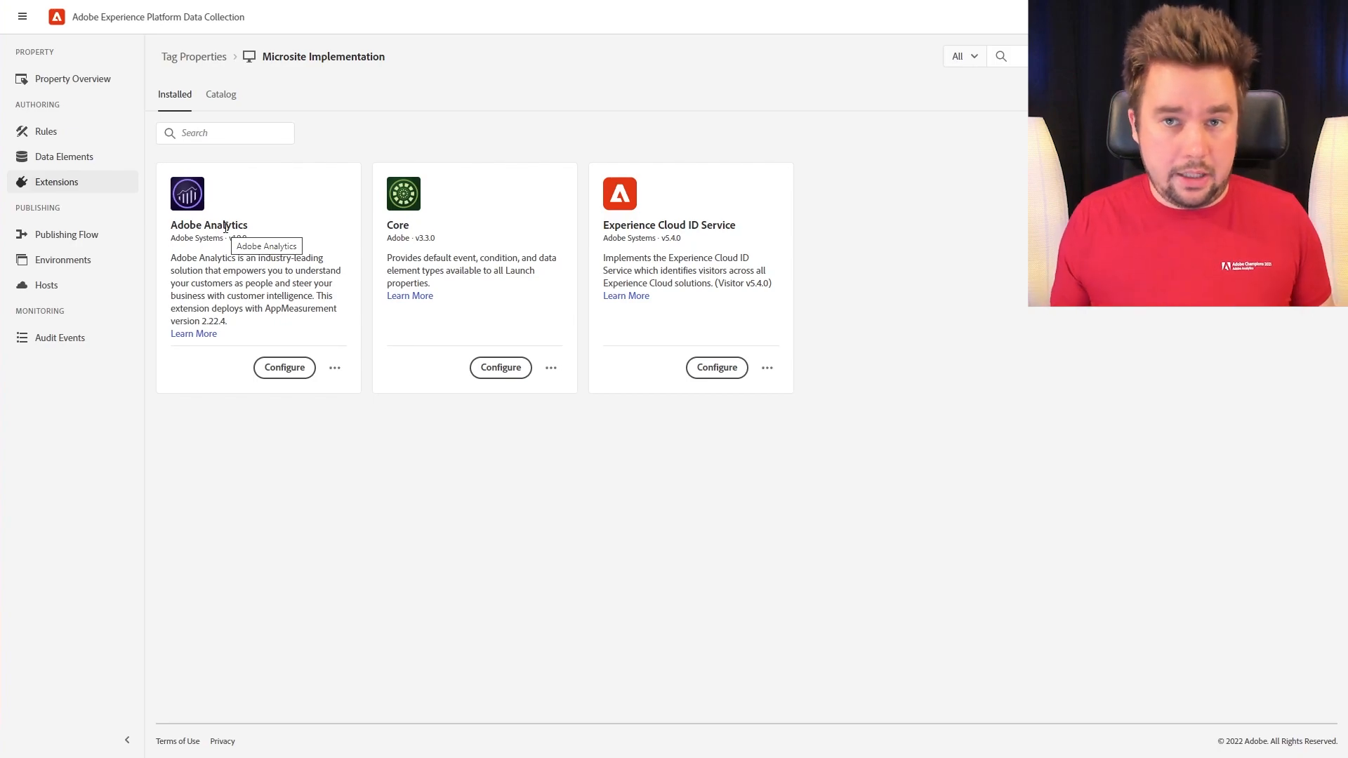
# Create a Core data element named "Page | Name" of type Page Info with the Title attribute and save it.
pyautogui.click(88, 163)
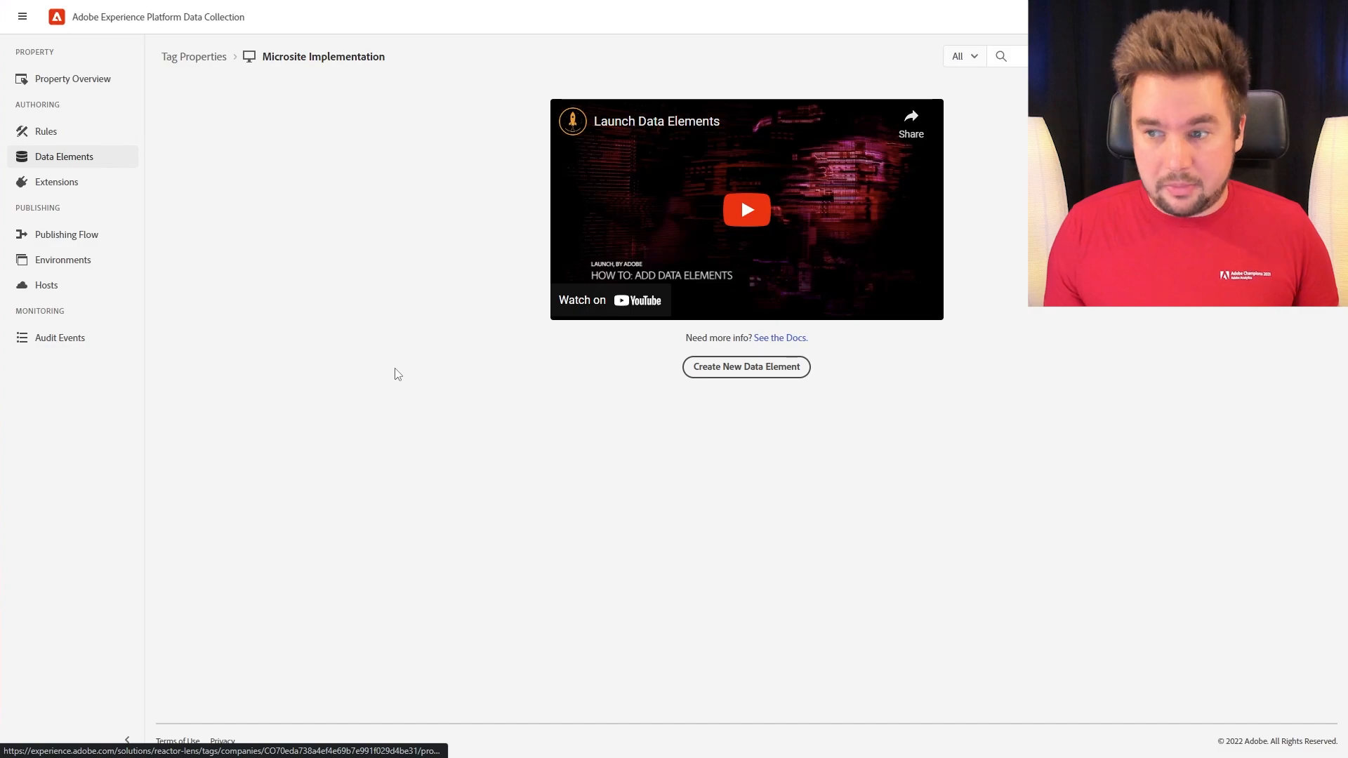
pyautogui.click(727, 366)
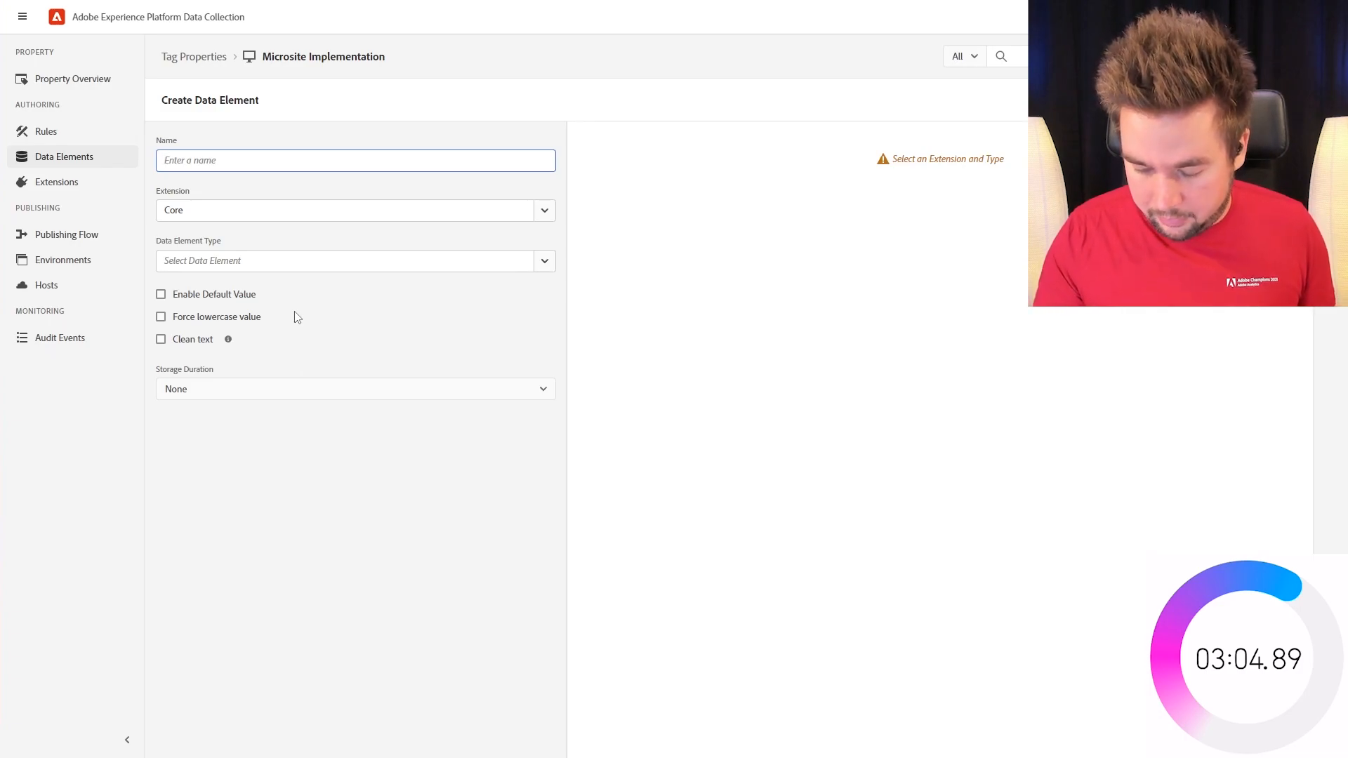
pyautogui.write('P')
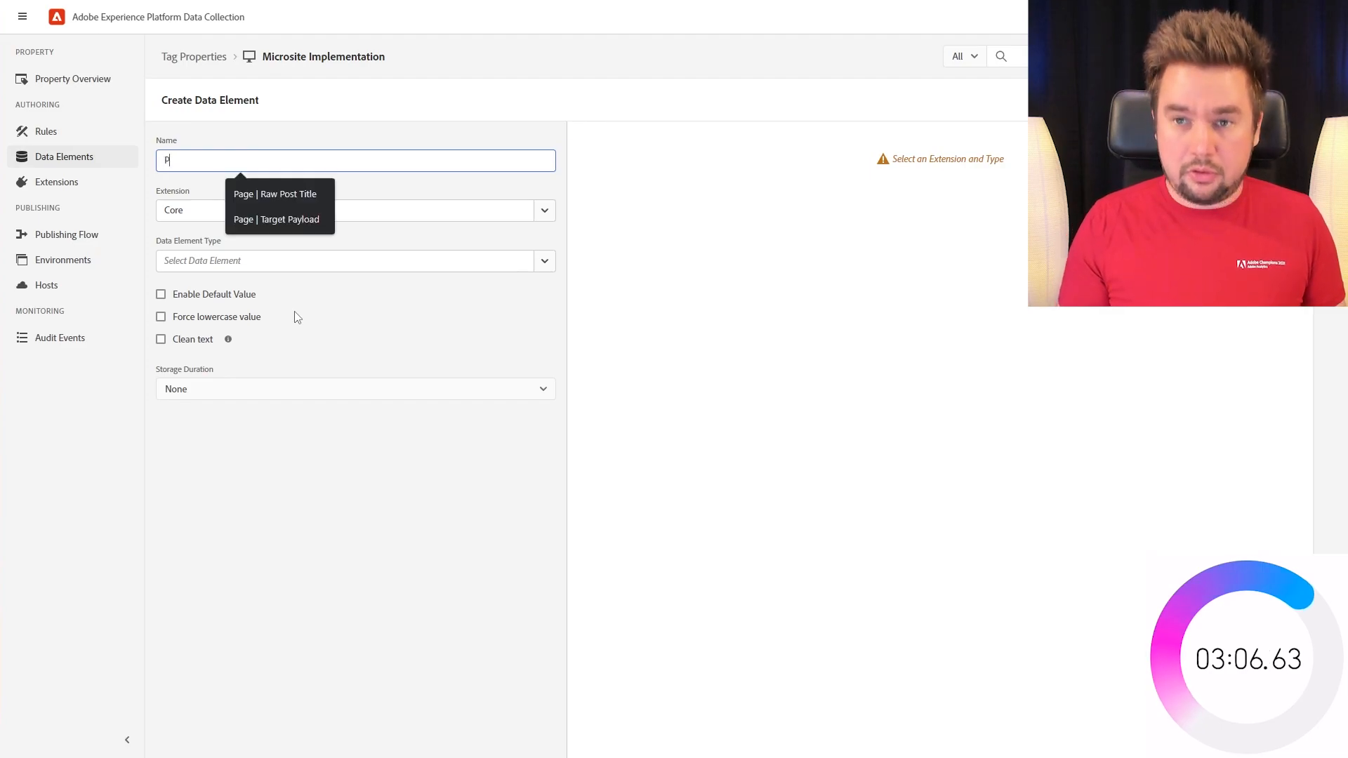
pyautogui.write('age | Name')
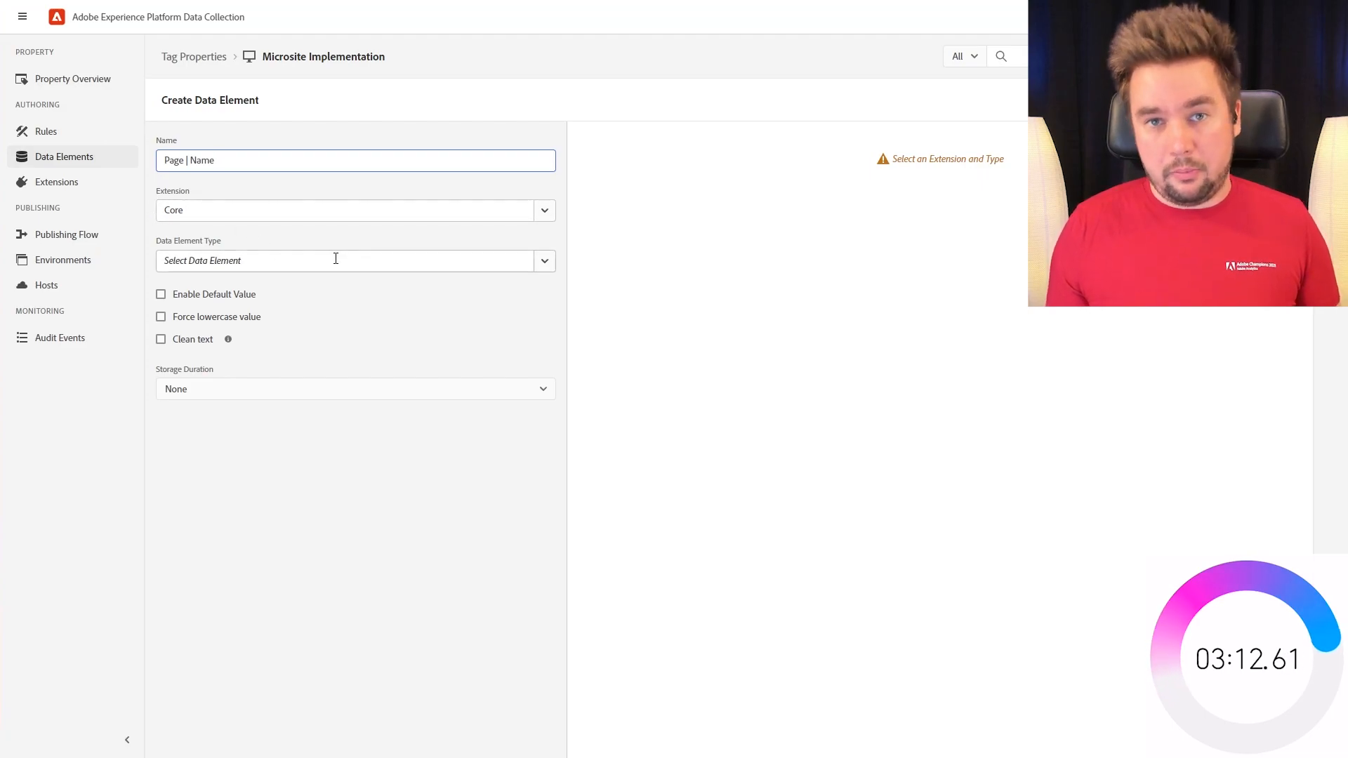
pyautogui.click(545, 261)
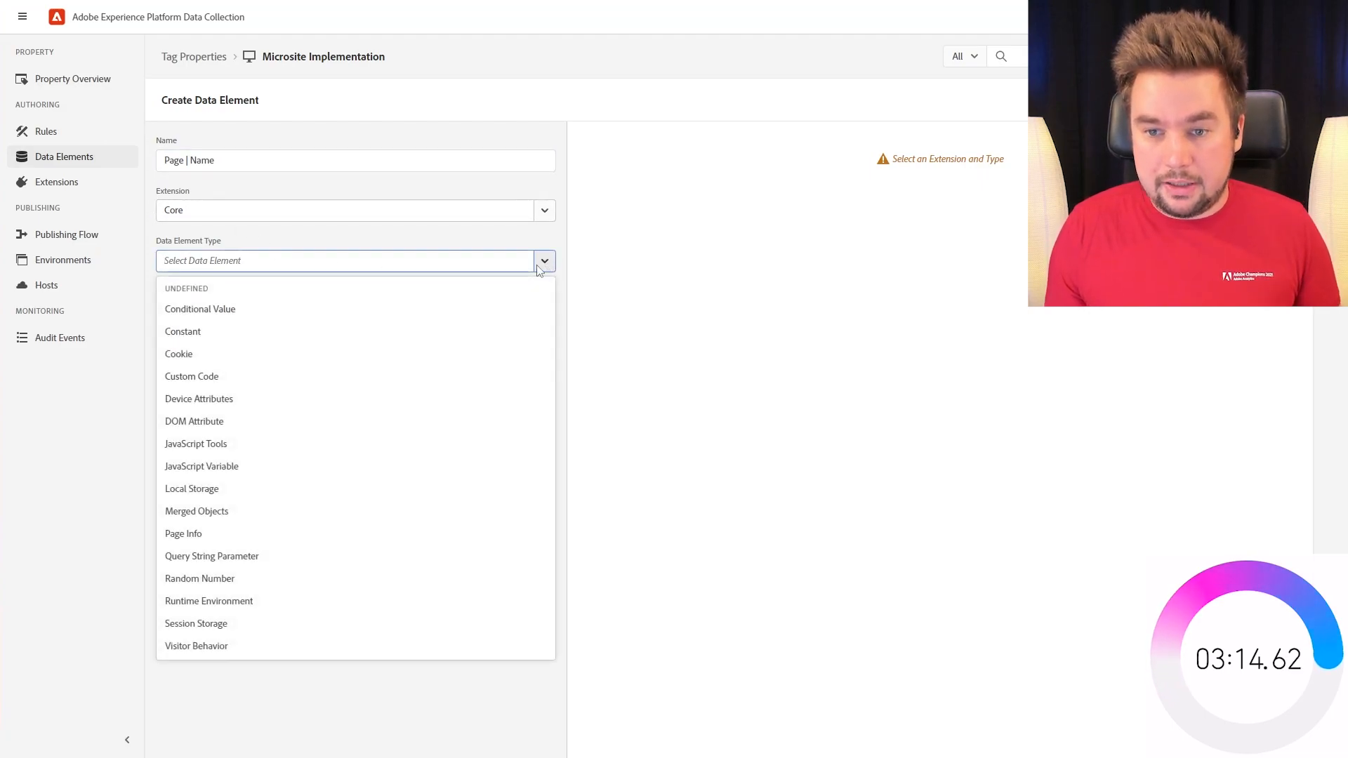
pyautogui.click(251, 540)
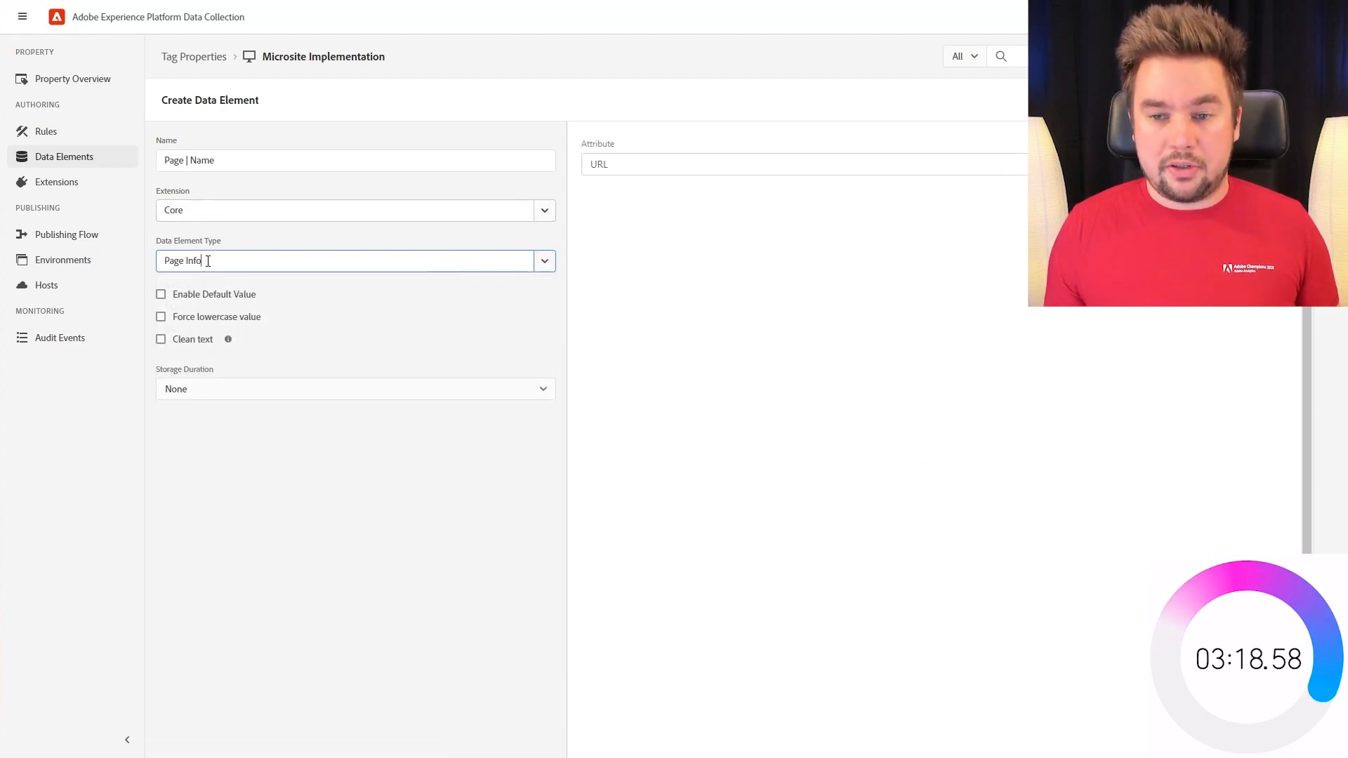
pyautogui.click(631, 167)
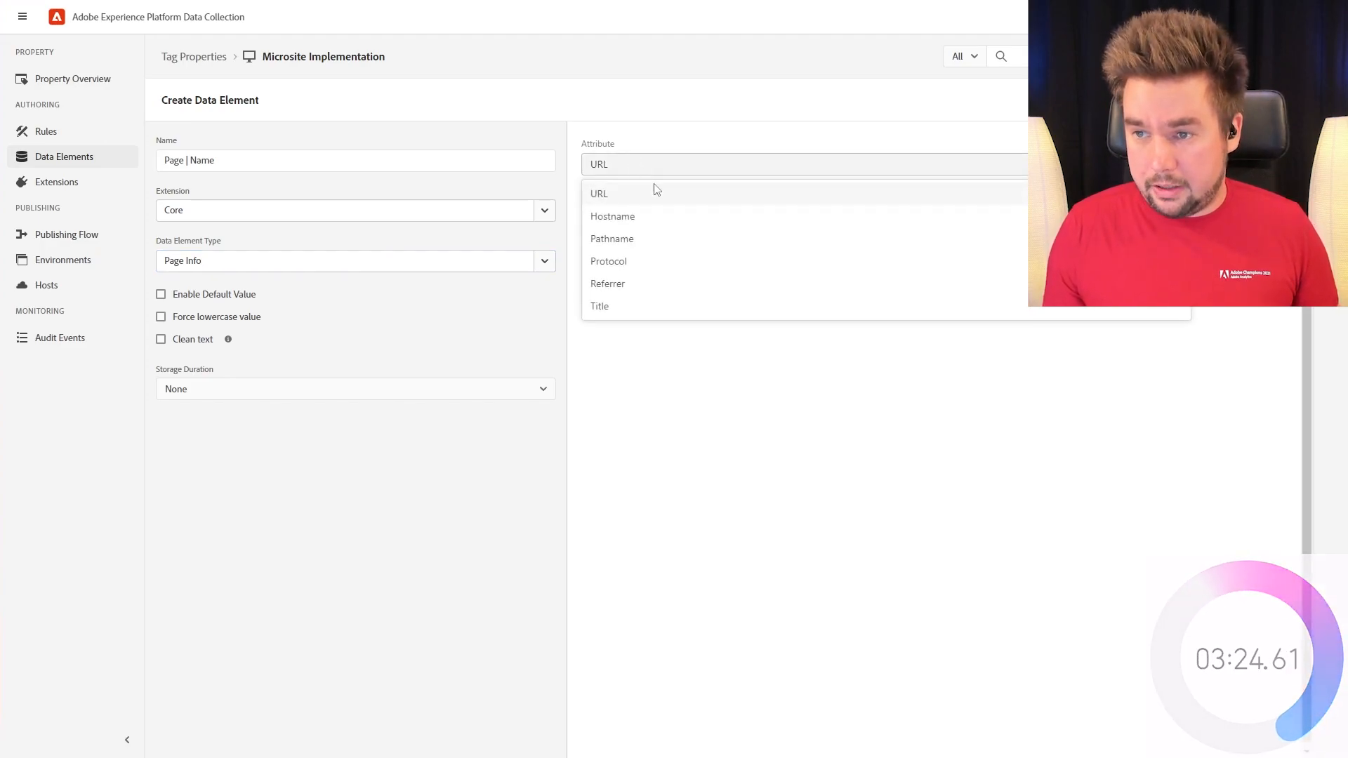
pyautogui.click(603, 307)
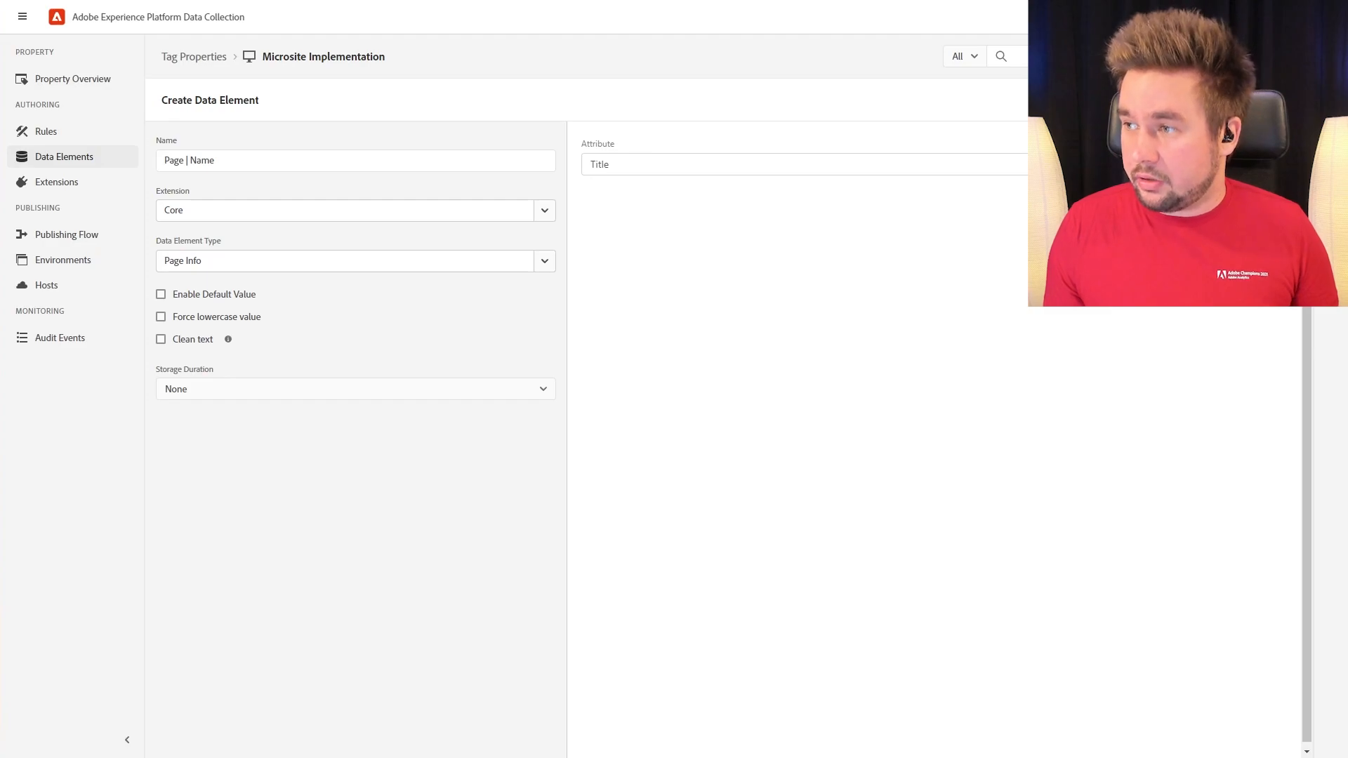
pyautogui.click(1307, 100)
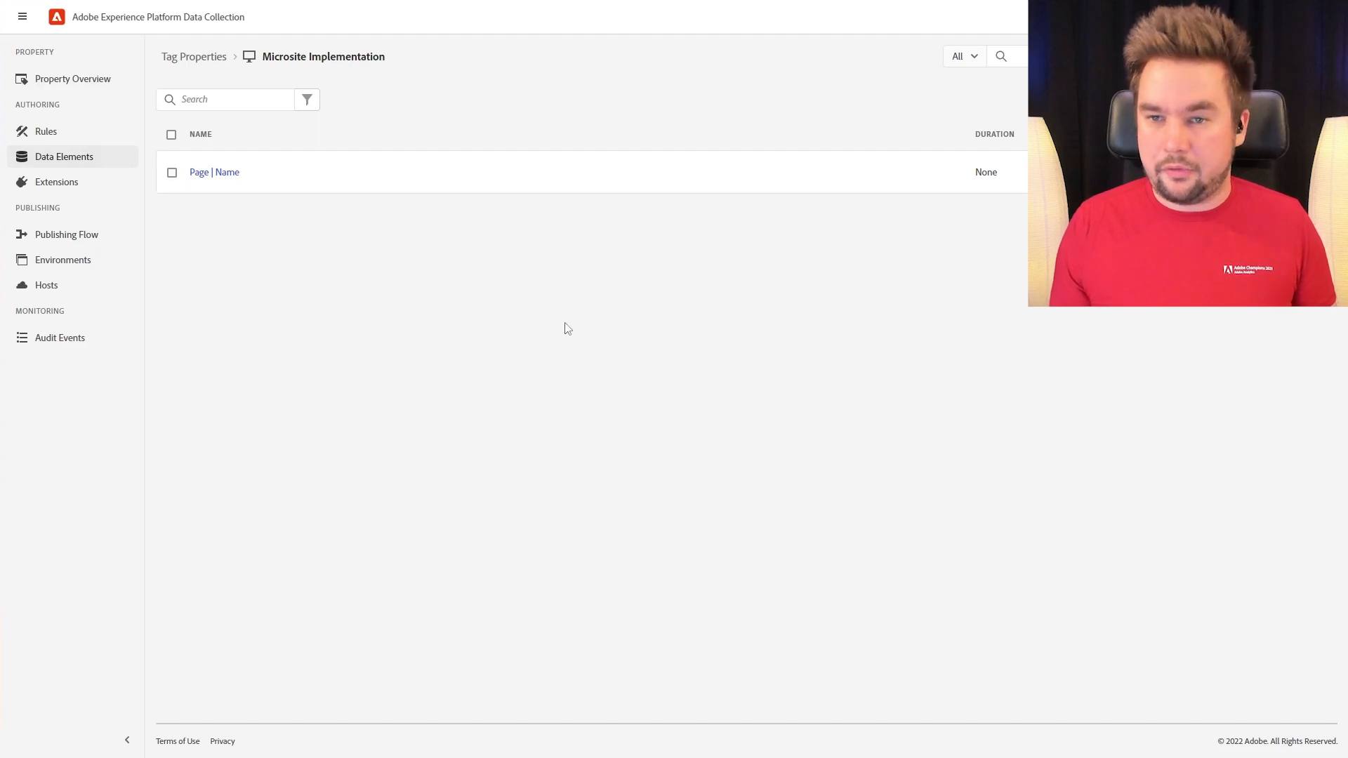
# Create a Core data element named "Link | Display Text" of type Constant with the value %event.element.innerText% and save it.
pyautogui.click(1285, 100)
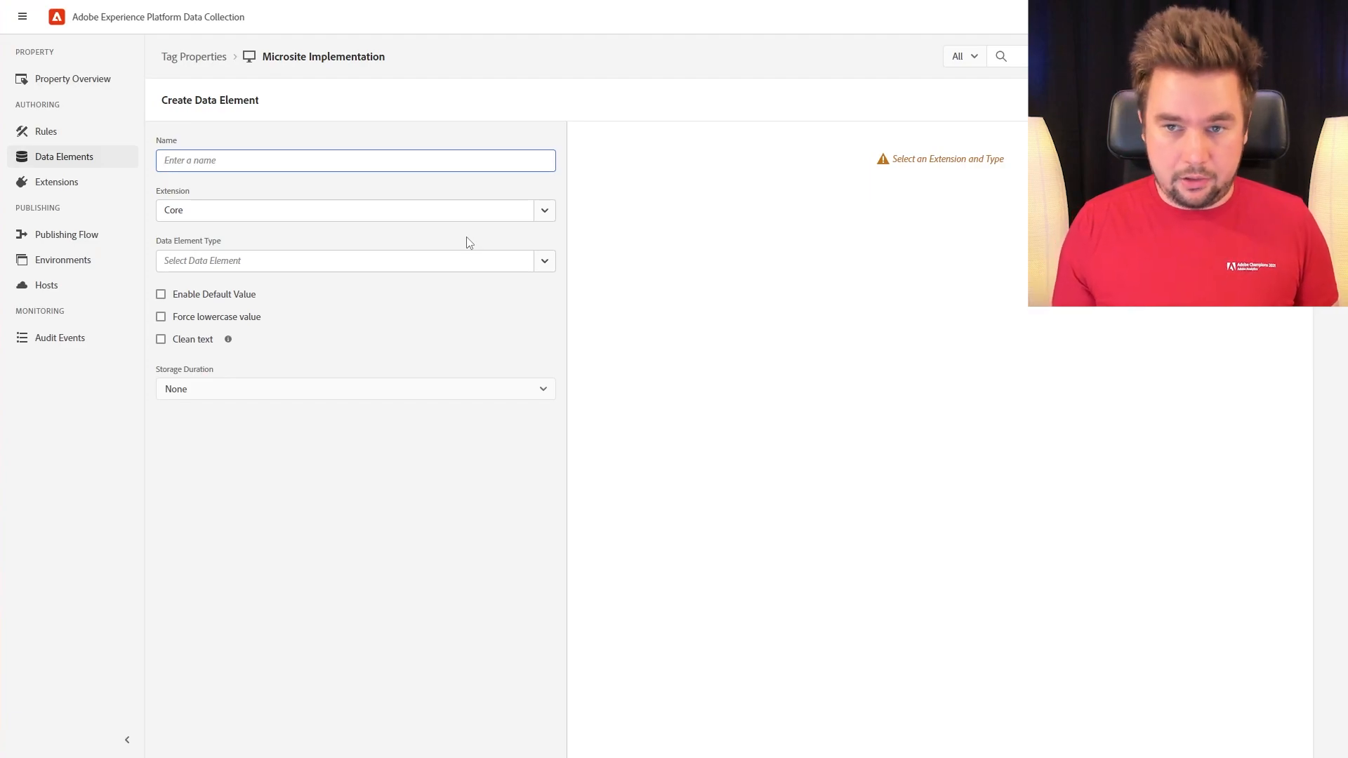
pyautogui.write('Link | Display Text')
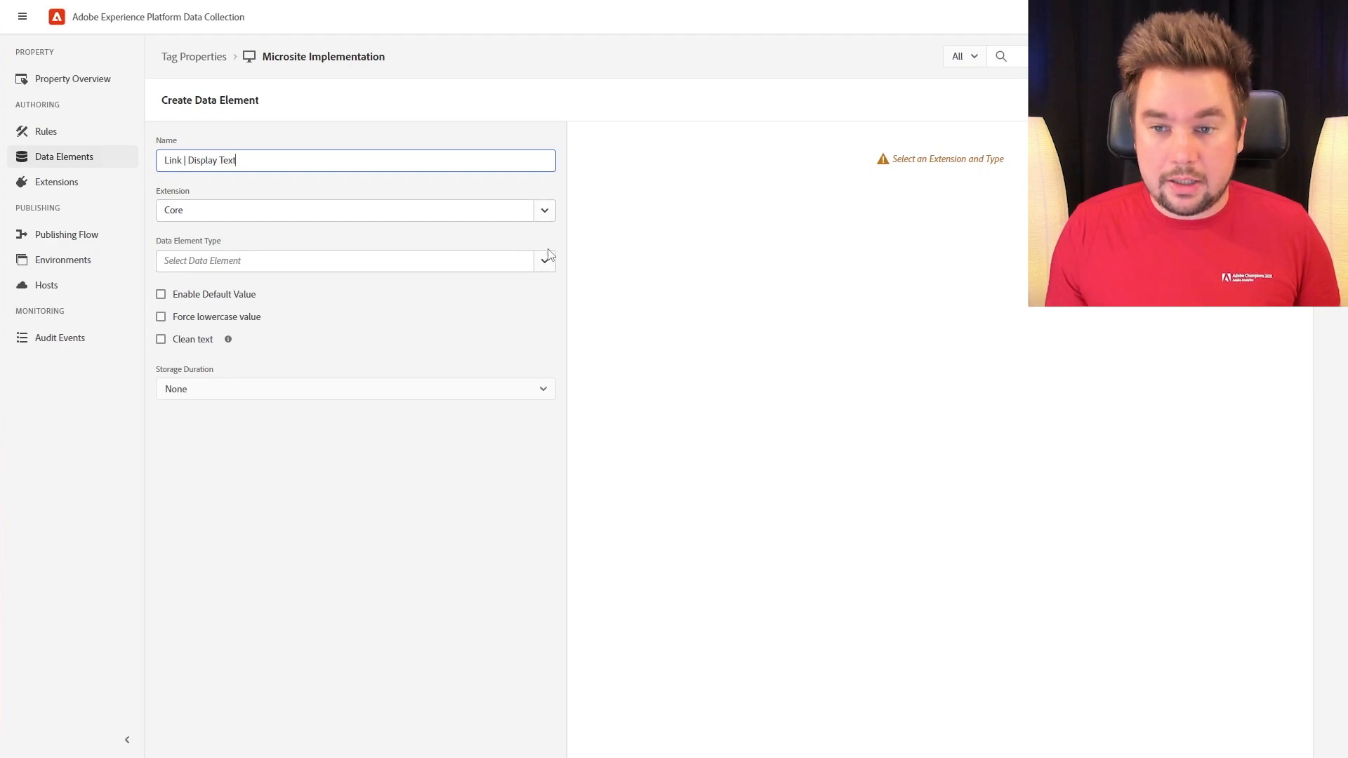
pyautogui.click(545, 260)
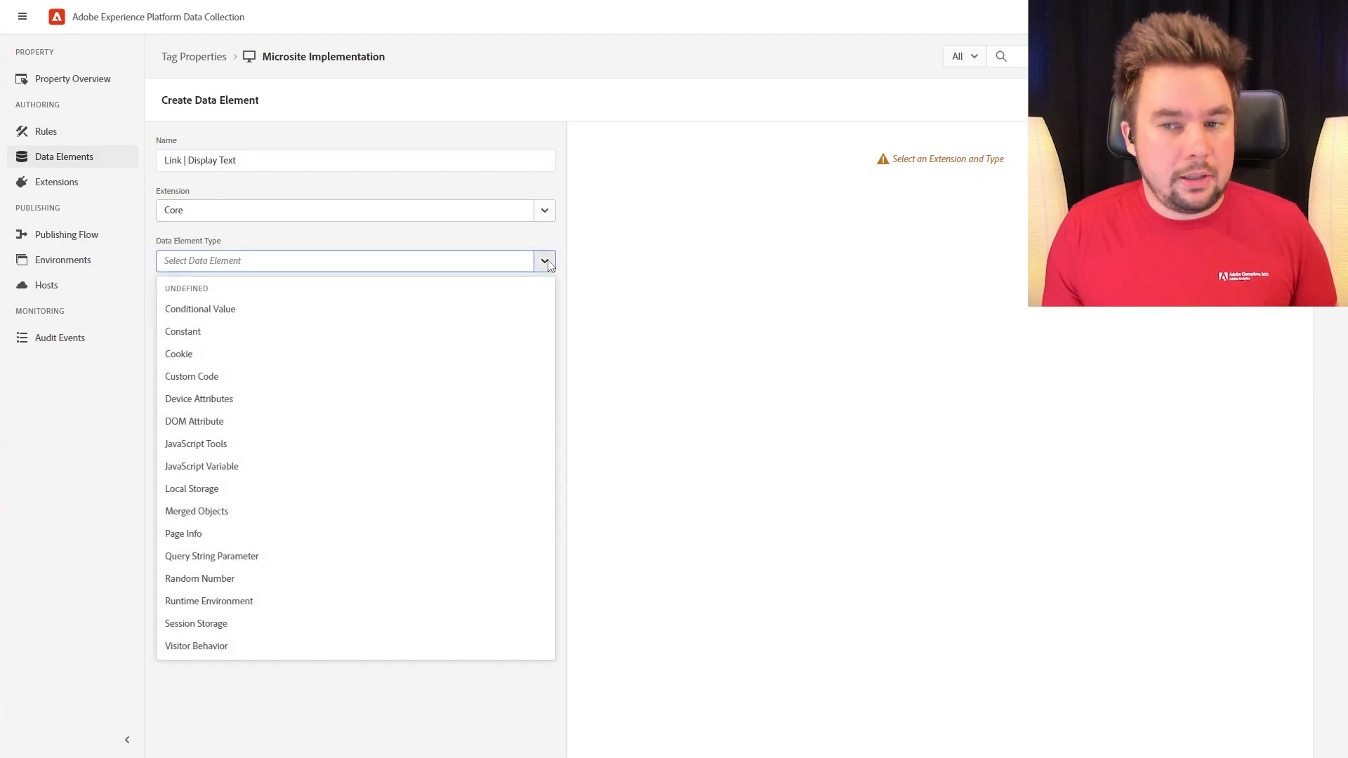
pyautogui.click(200, 330)
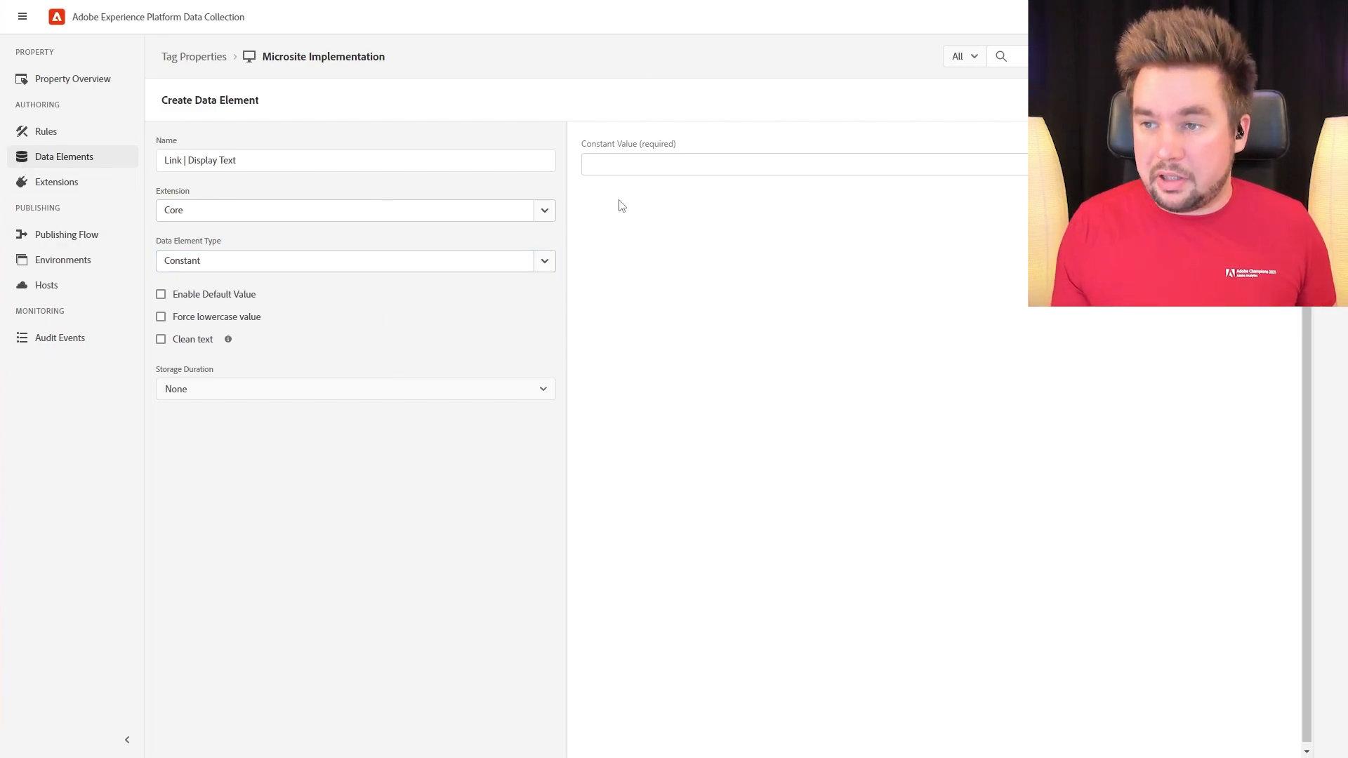
pyautogui.write('%event.element.innerText%')
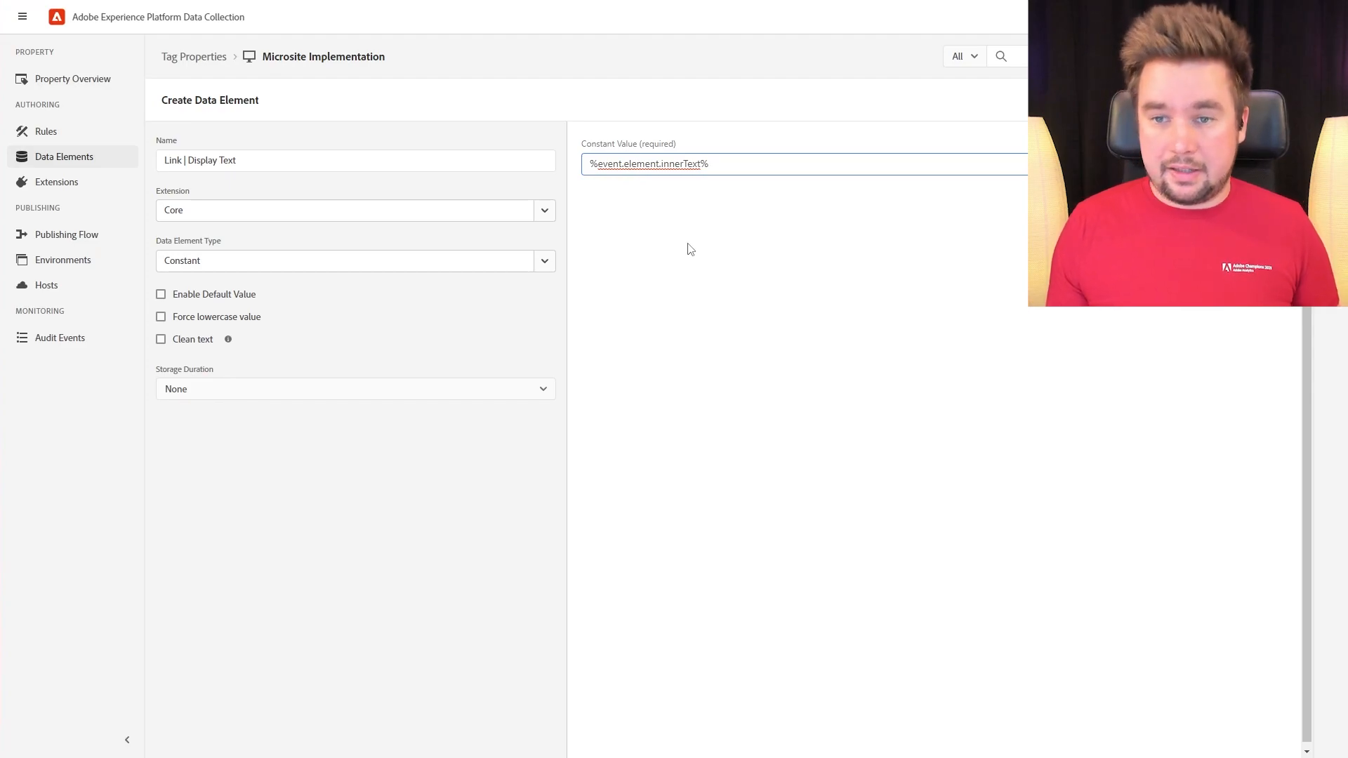
pyautogui.click(1274, 100)
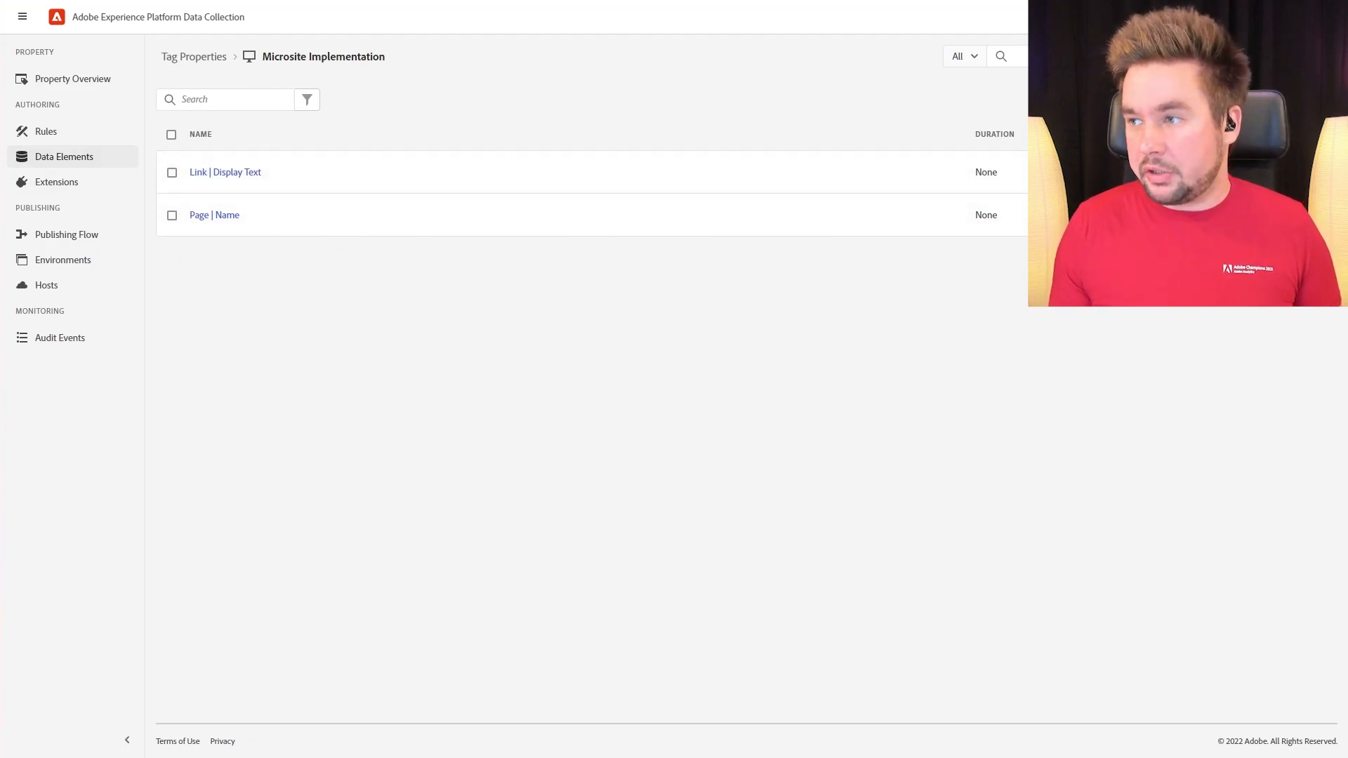
# Create a Core data element named "Page | Domain" of type Page Info with the Hostname attribute and save it.
pyautogui.click(1284, 100)
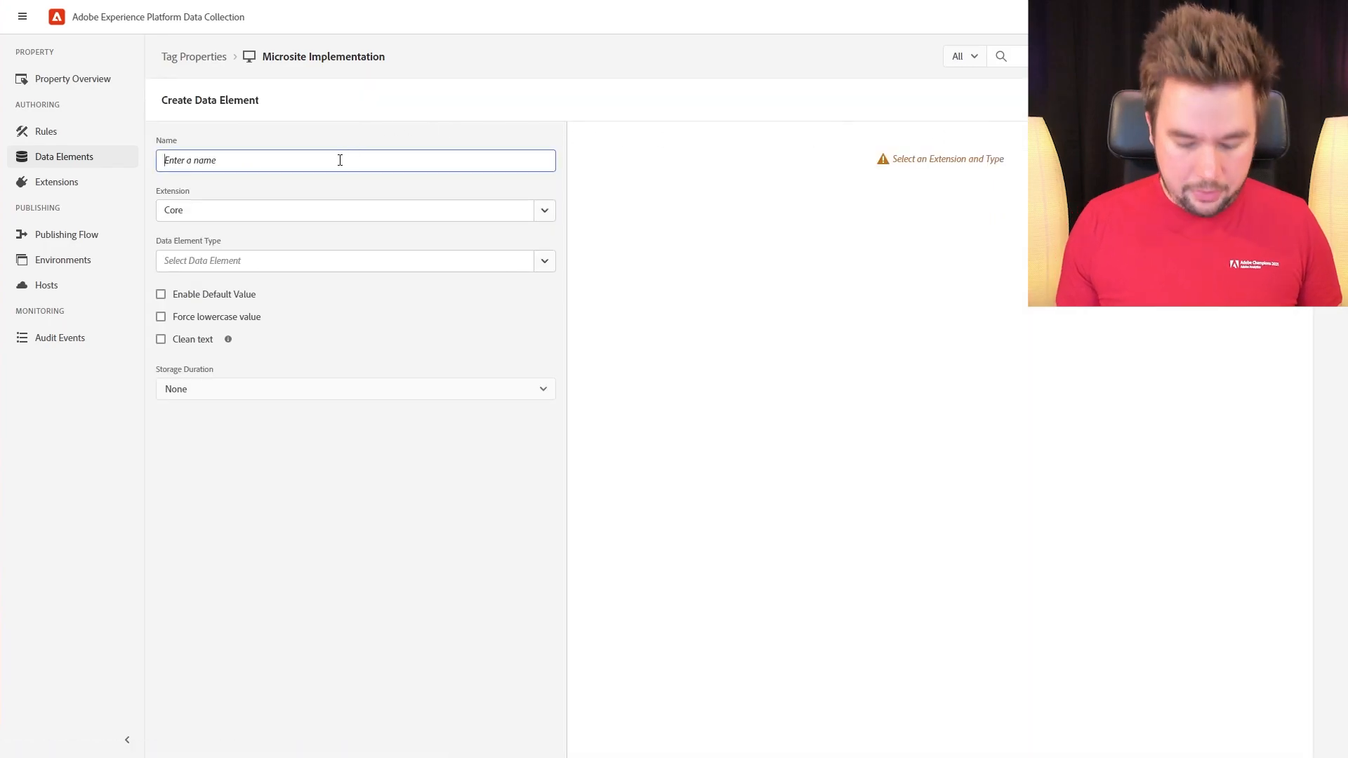
pyautogui.write('P')
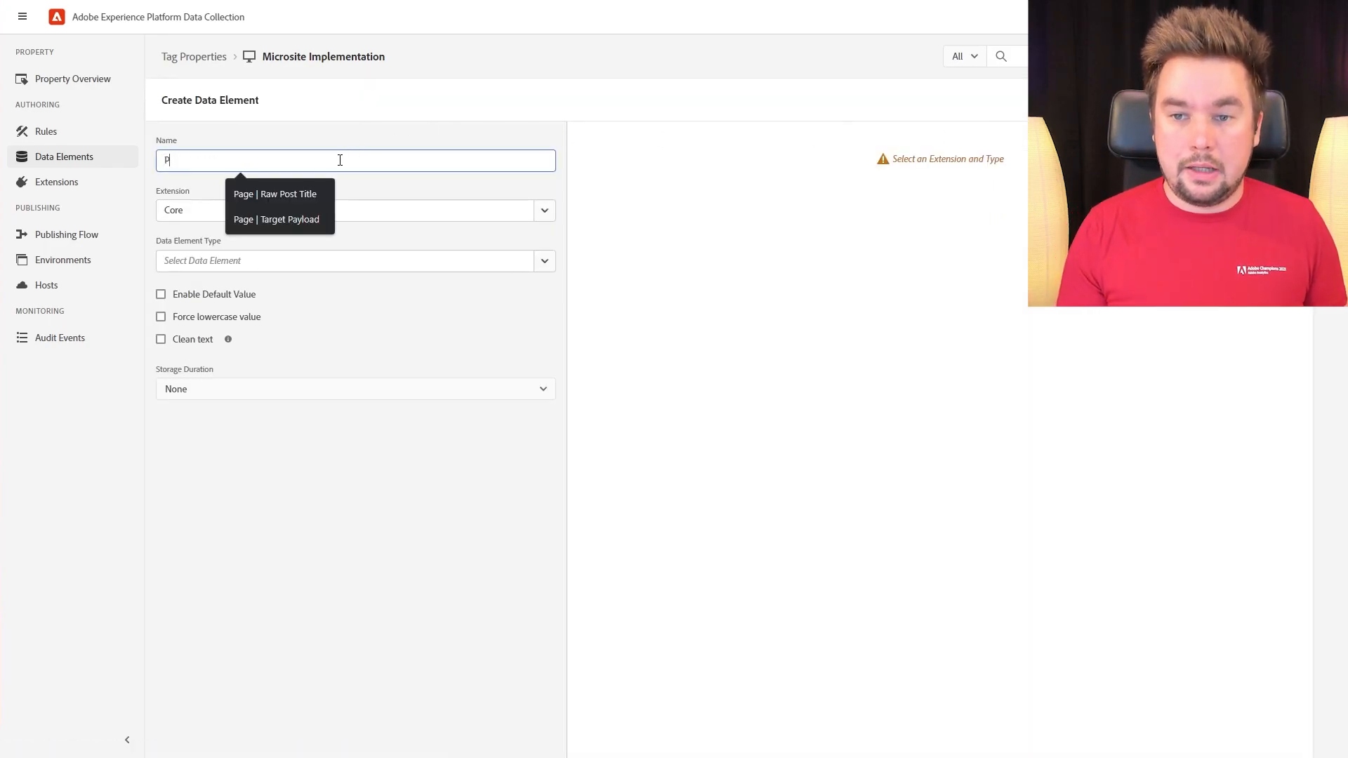
pyautogui.write('age | Domain')
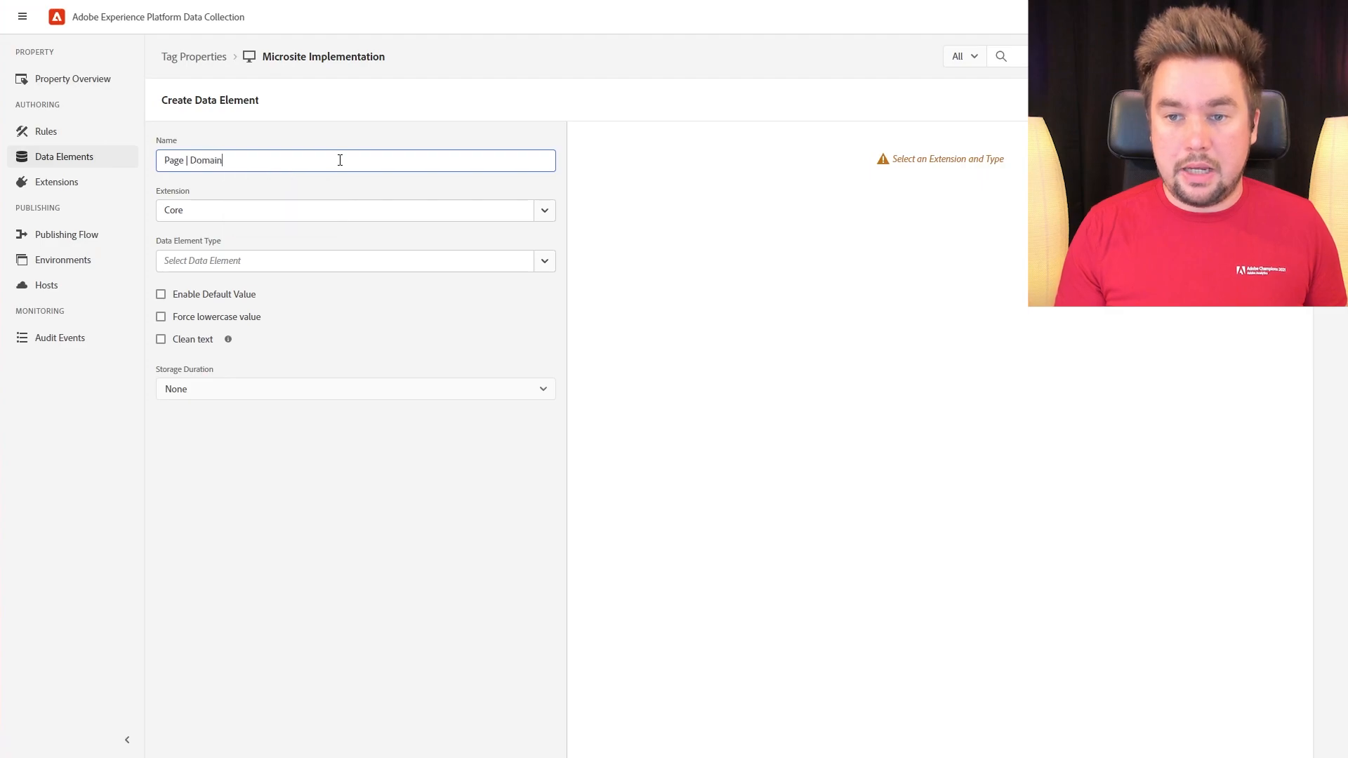
pyautogui.click(549, 262)
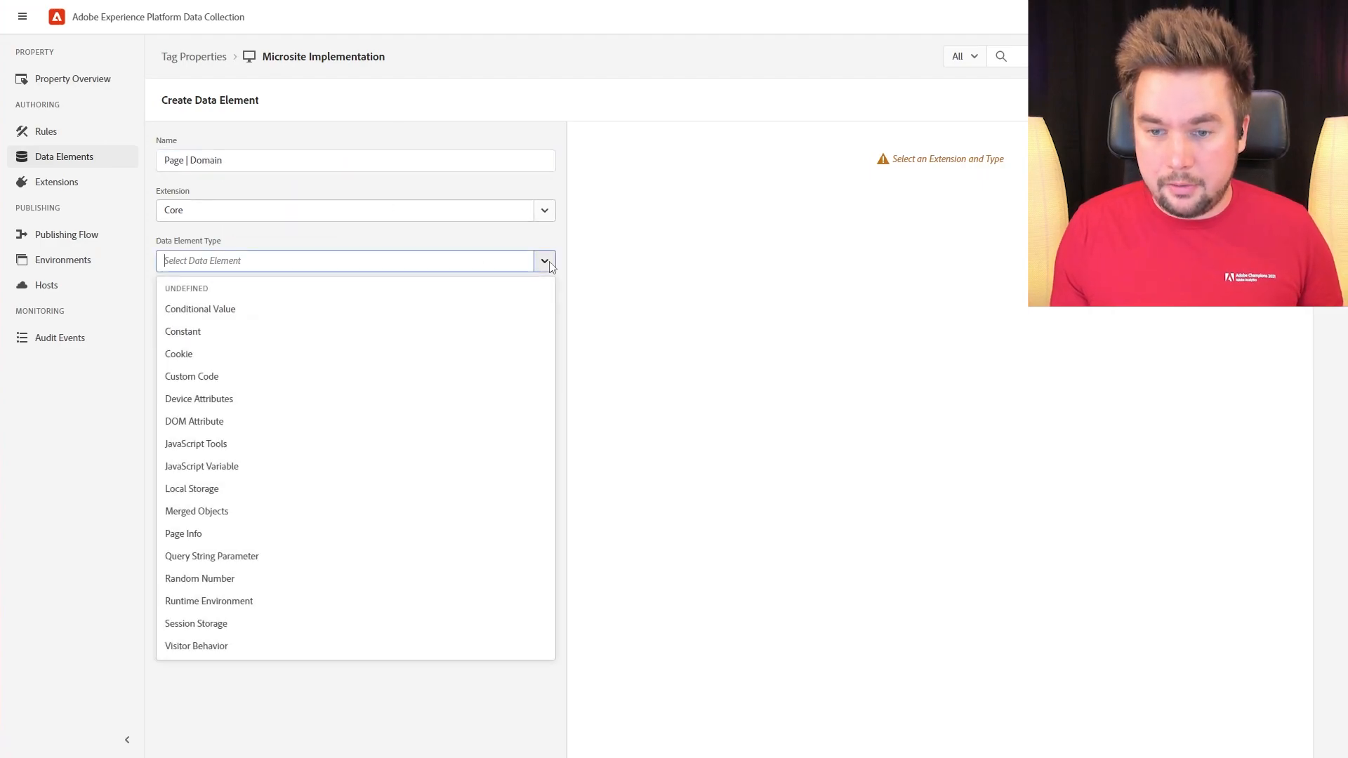
pyautogui.click(255, 533)
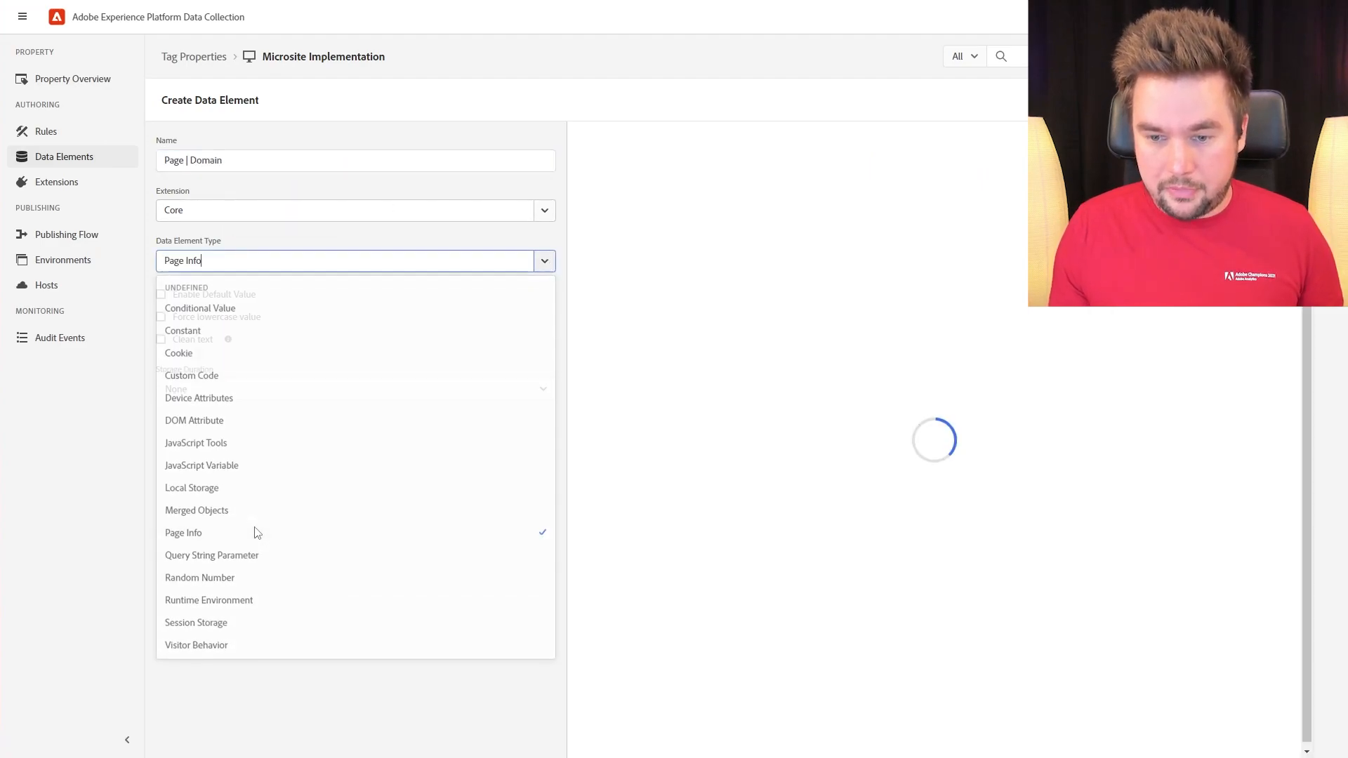
pyautogui.click(657, 172)
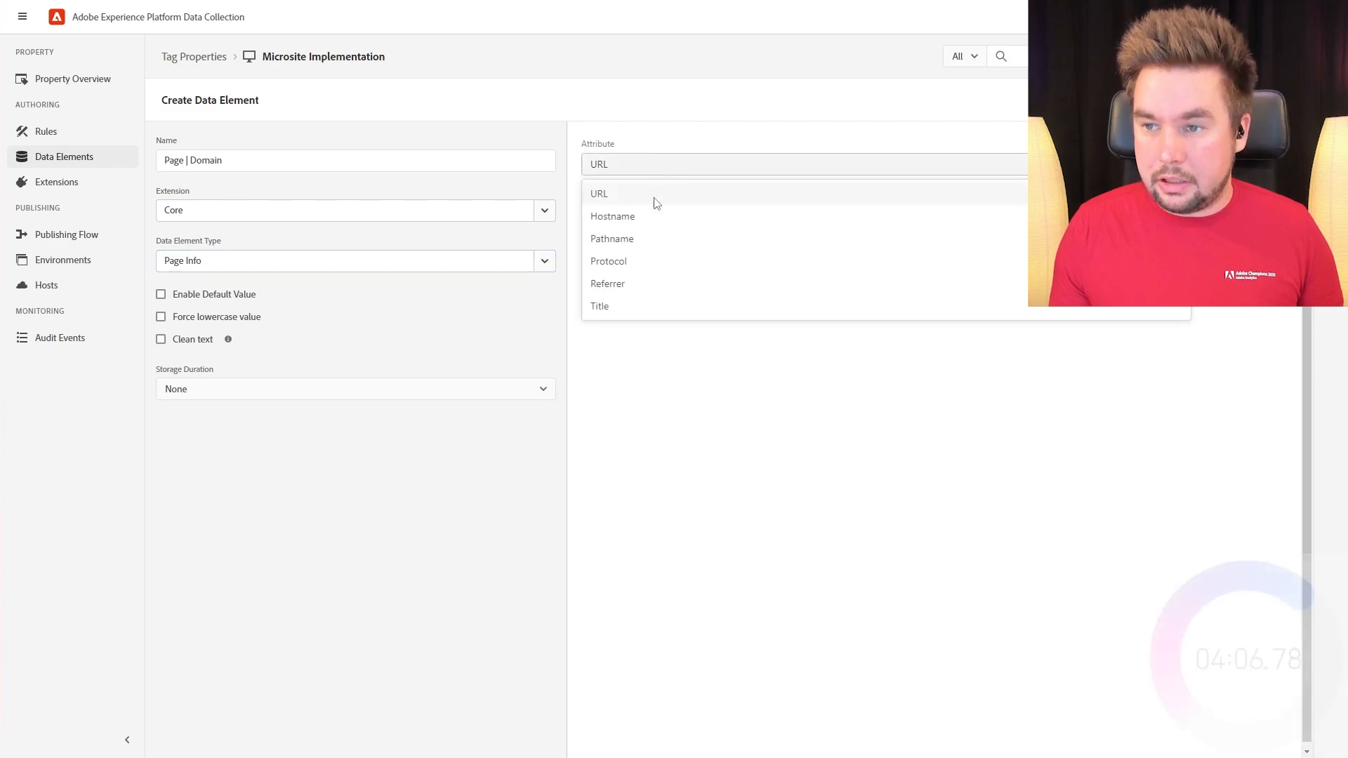
pyautogui.click(636, 218)
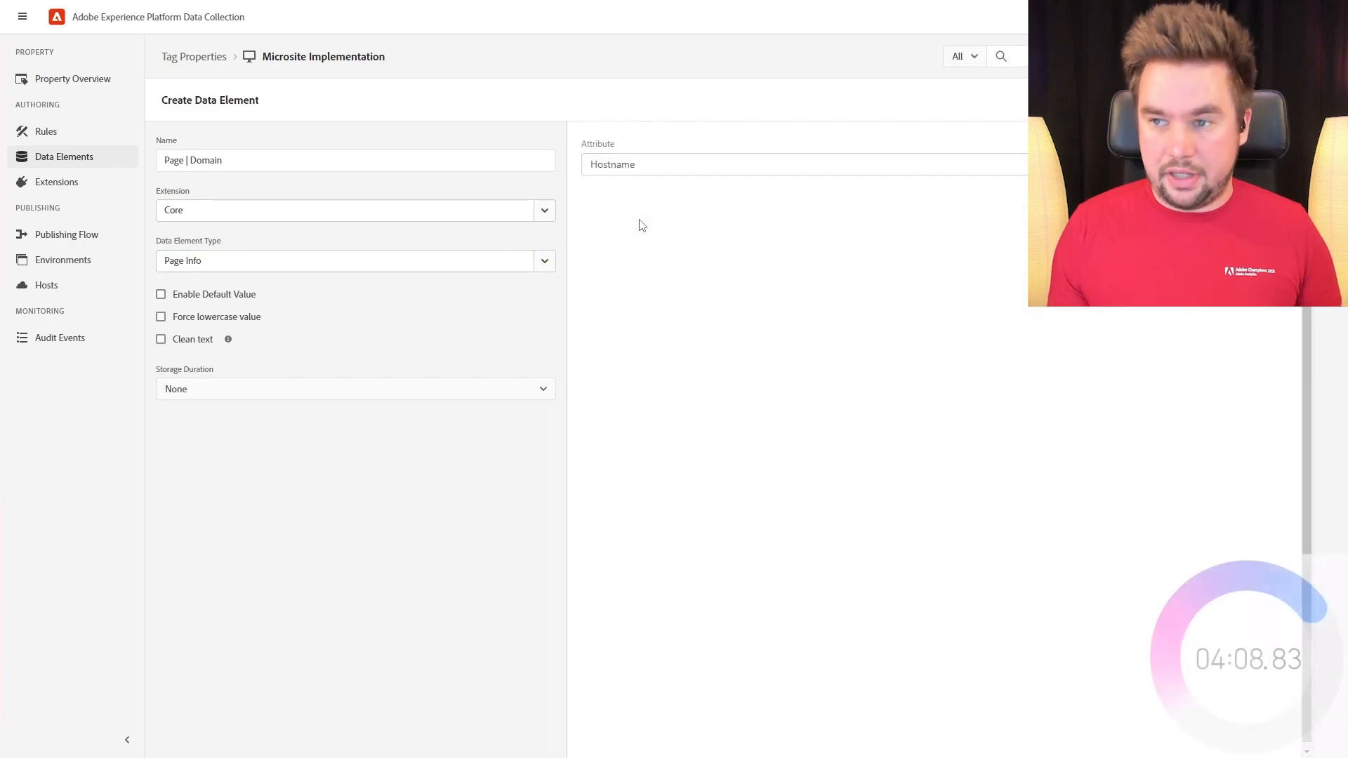
pyautogui.click(1263, 100)
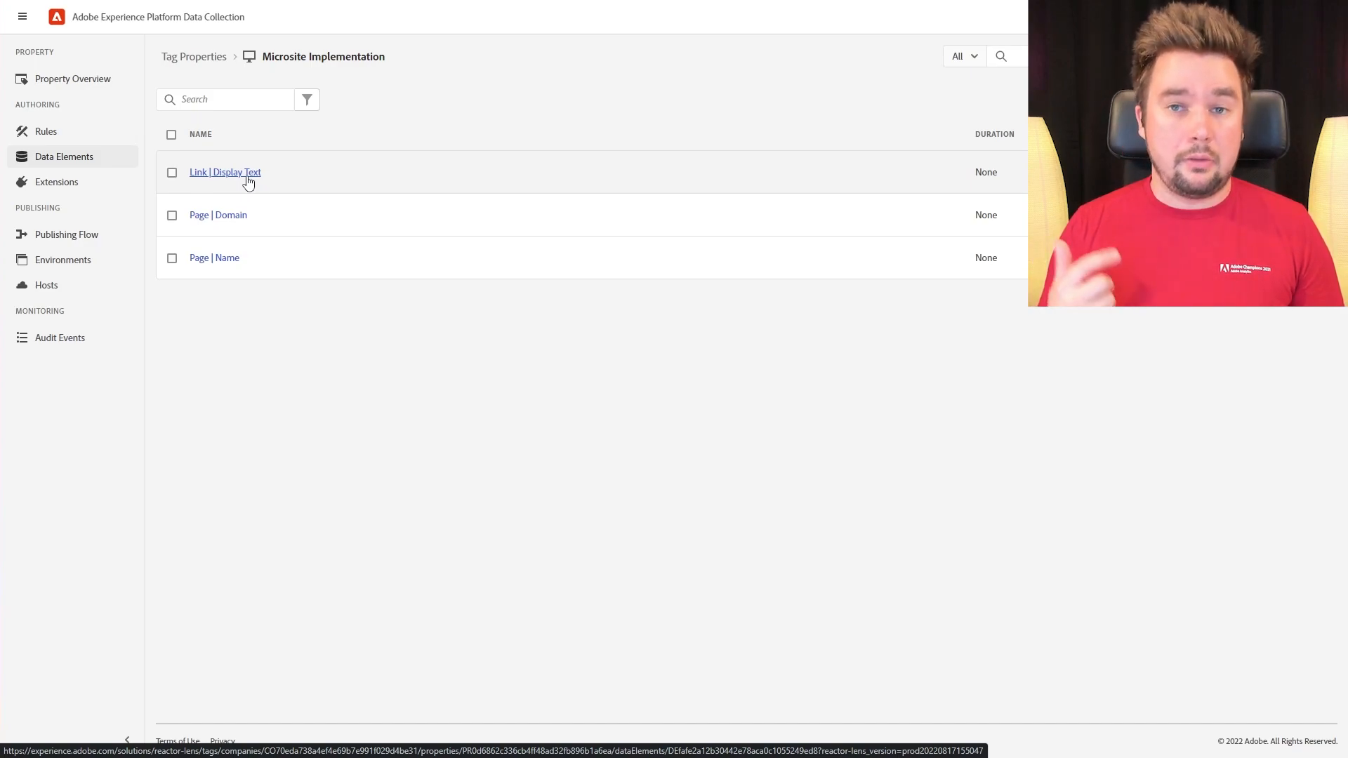
# Create a rule named "Page Load" and add a Core event of type Page Bottom to it.
pyautogui.click(115, 142)
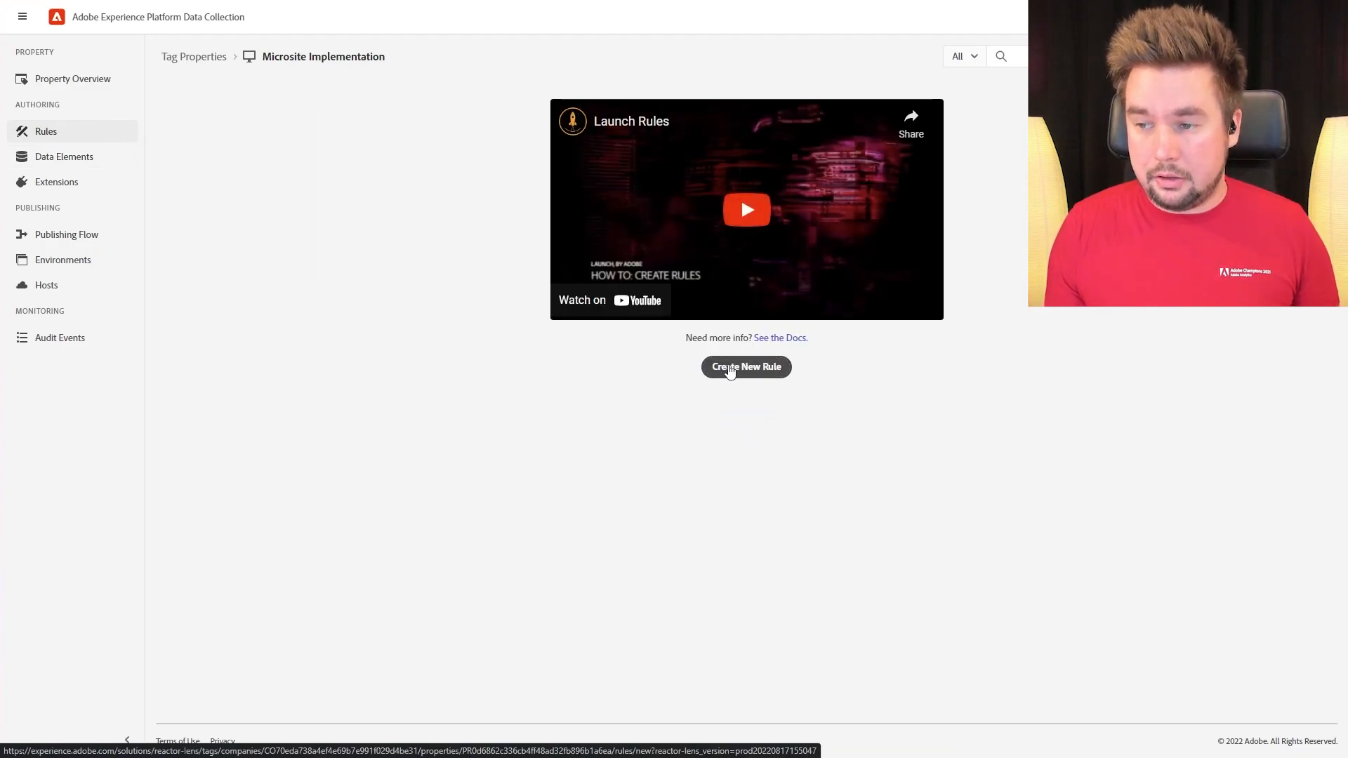
pyautogui.click(731, 368)
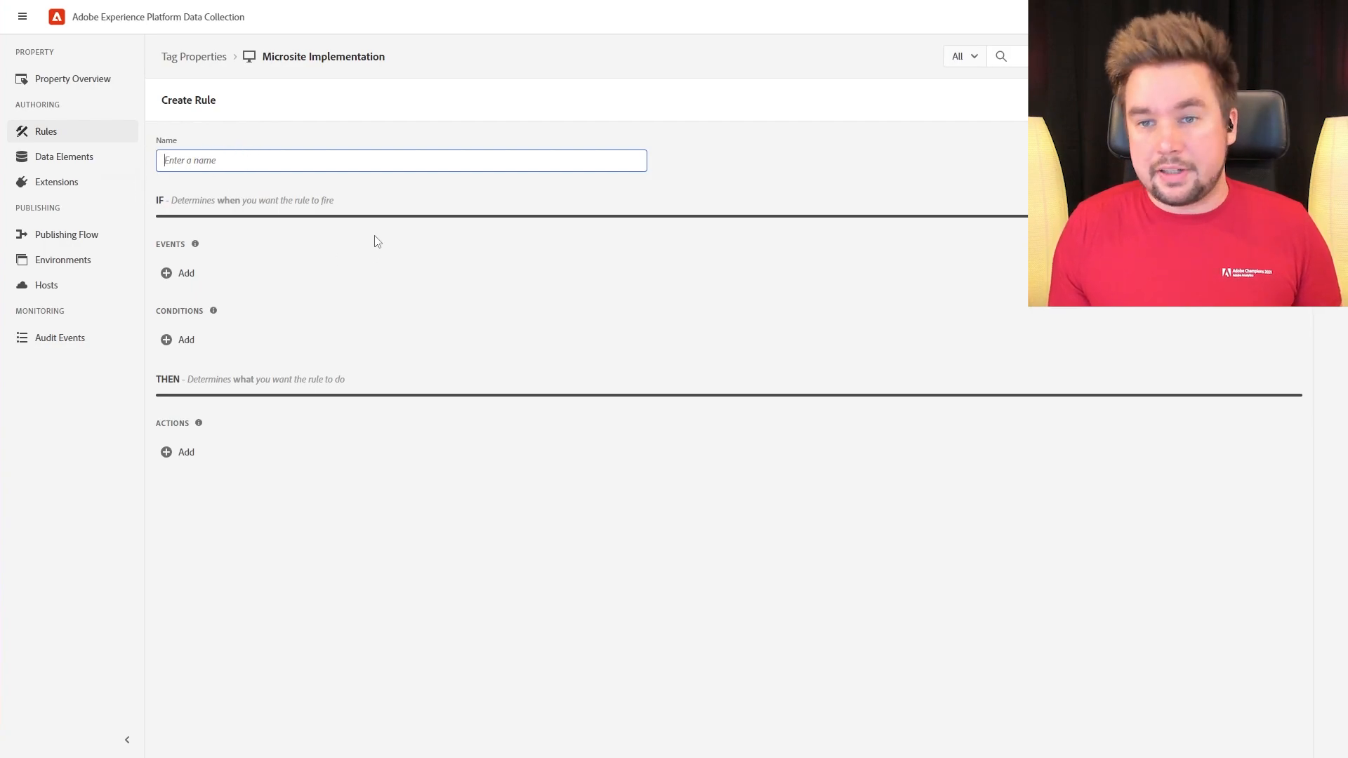
pyautogui.write('Page Load')
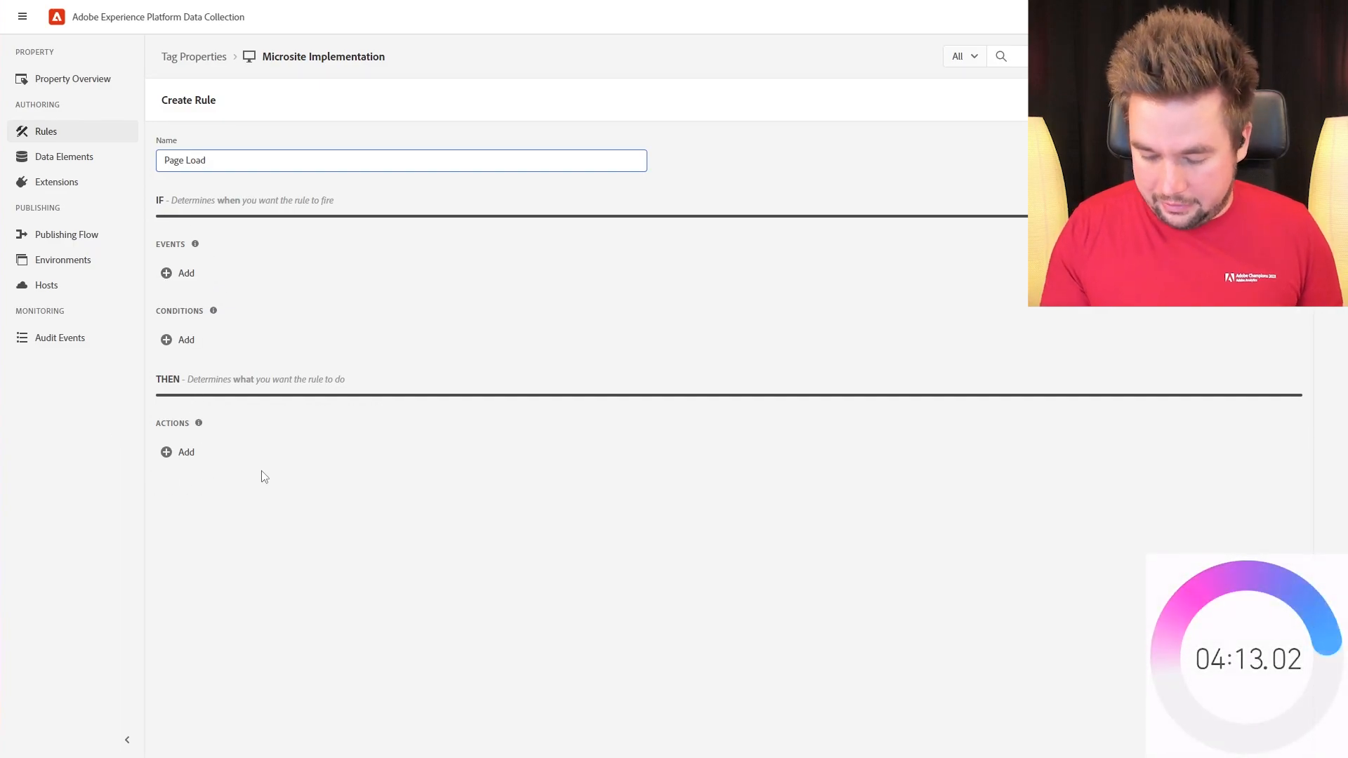
pyautogui.click(169, 273)
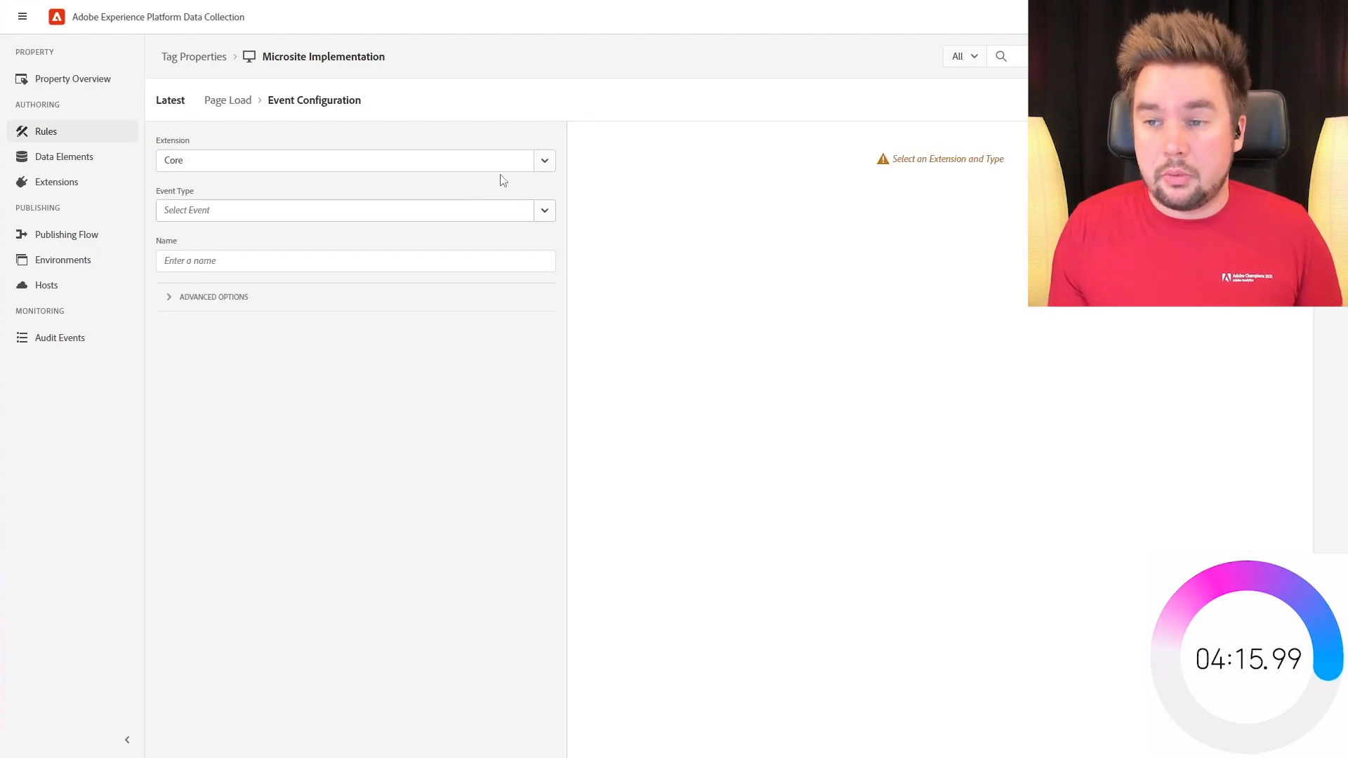
pyautogui.click(544, 212)
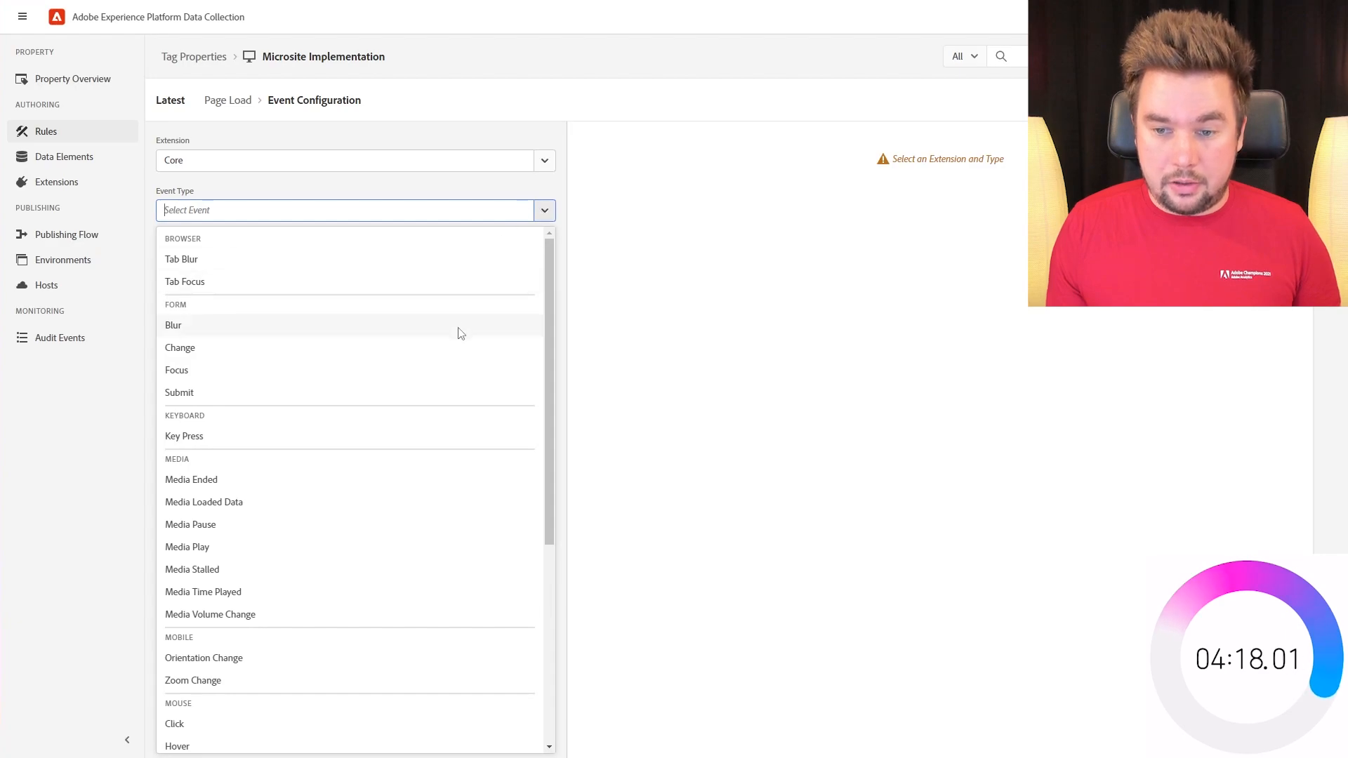
pyautogui.scroll(-1, 449, 347)
pyautogui.scroll(-3, 449, 351)
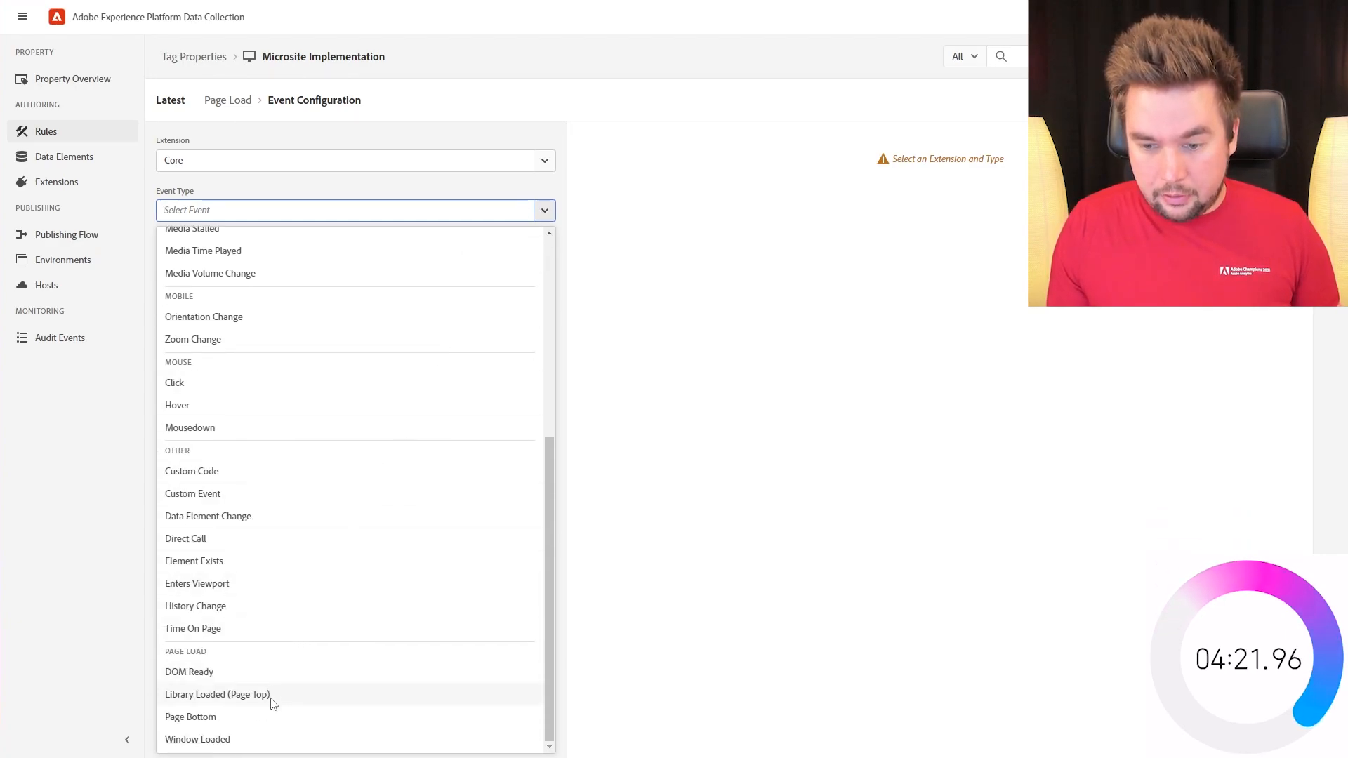
pyautogui.click(209, 719)
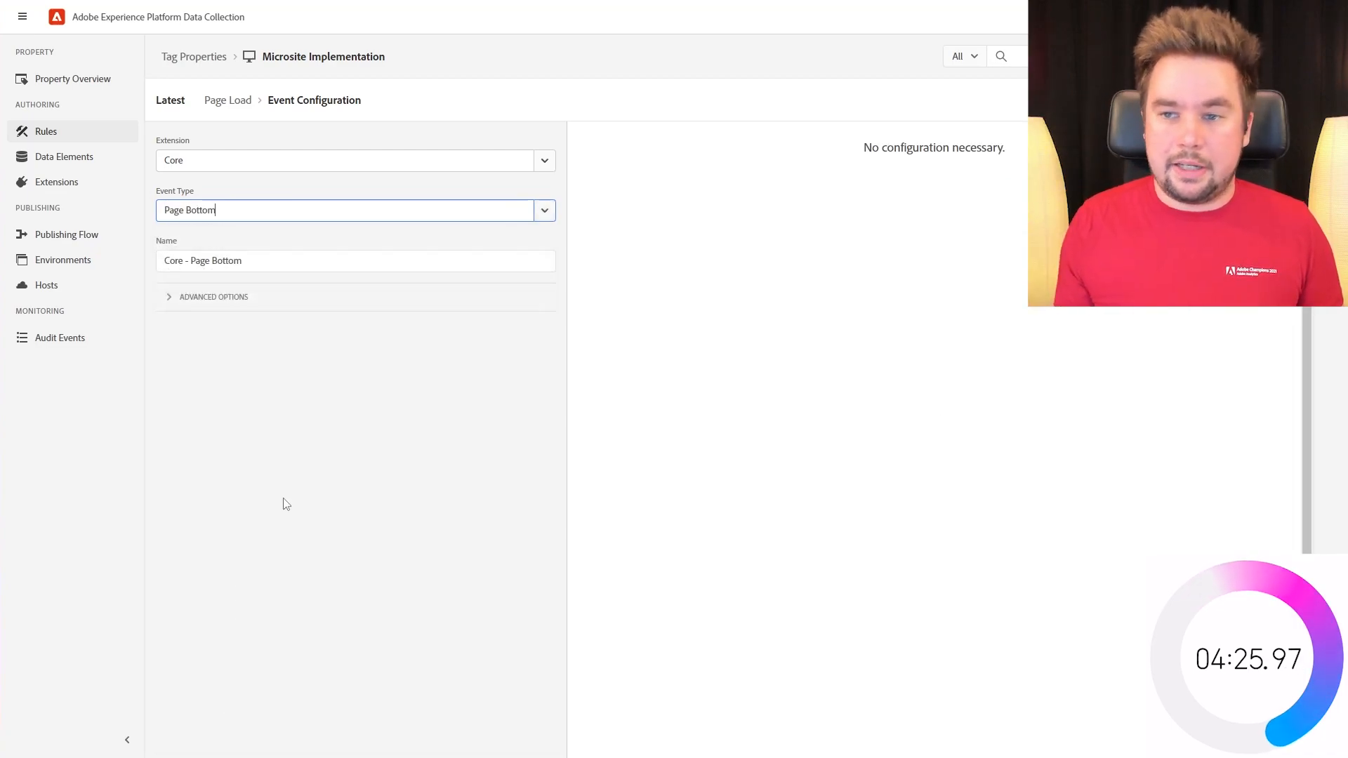
pyautogui.click(1257, 100)
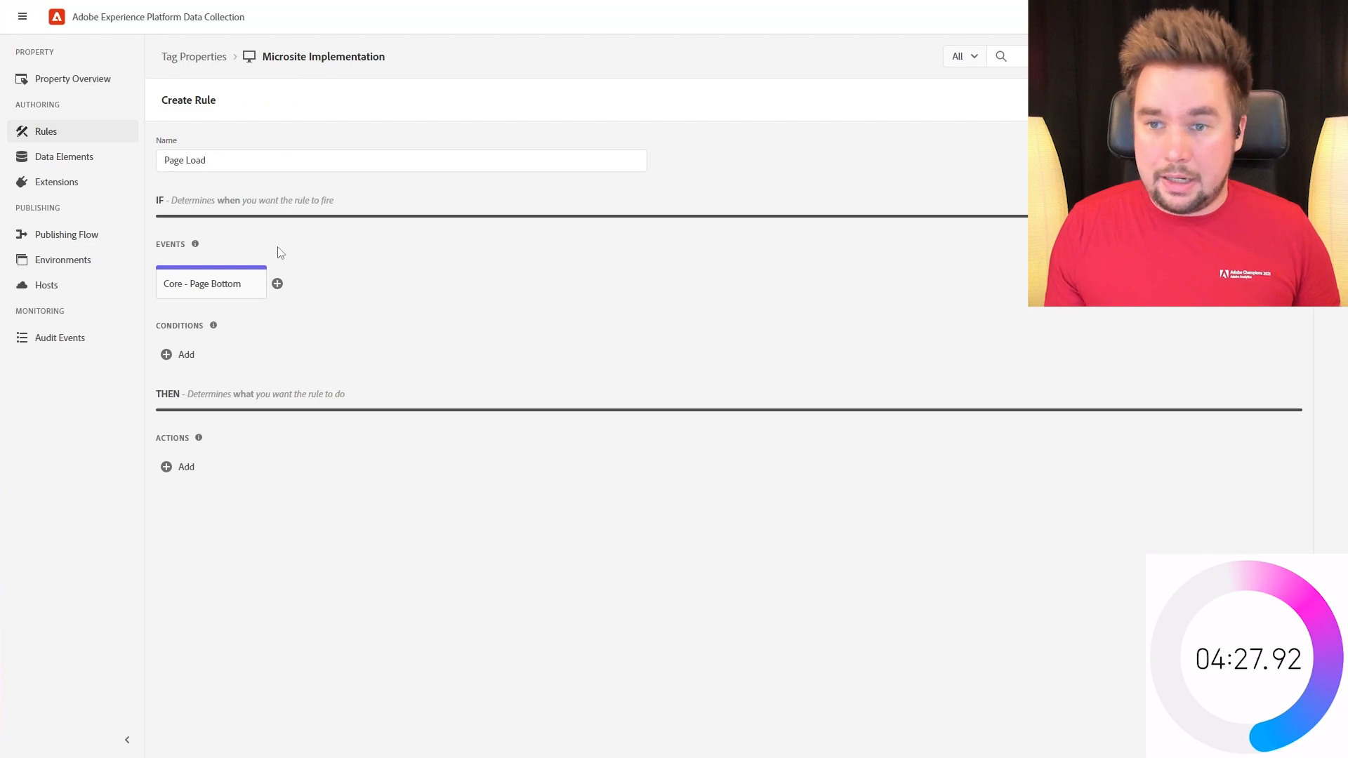
# Add an action to the Page Load rule using the Adobe Analytics extension with the Set Variables type.
pyautogui.click(181, 470)
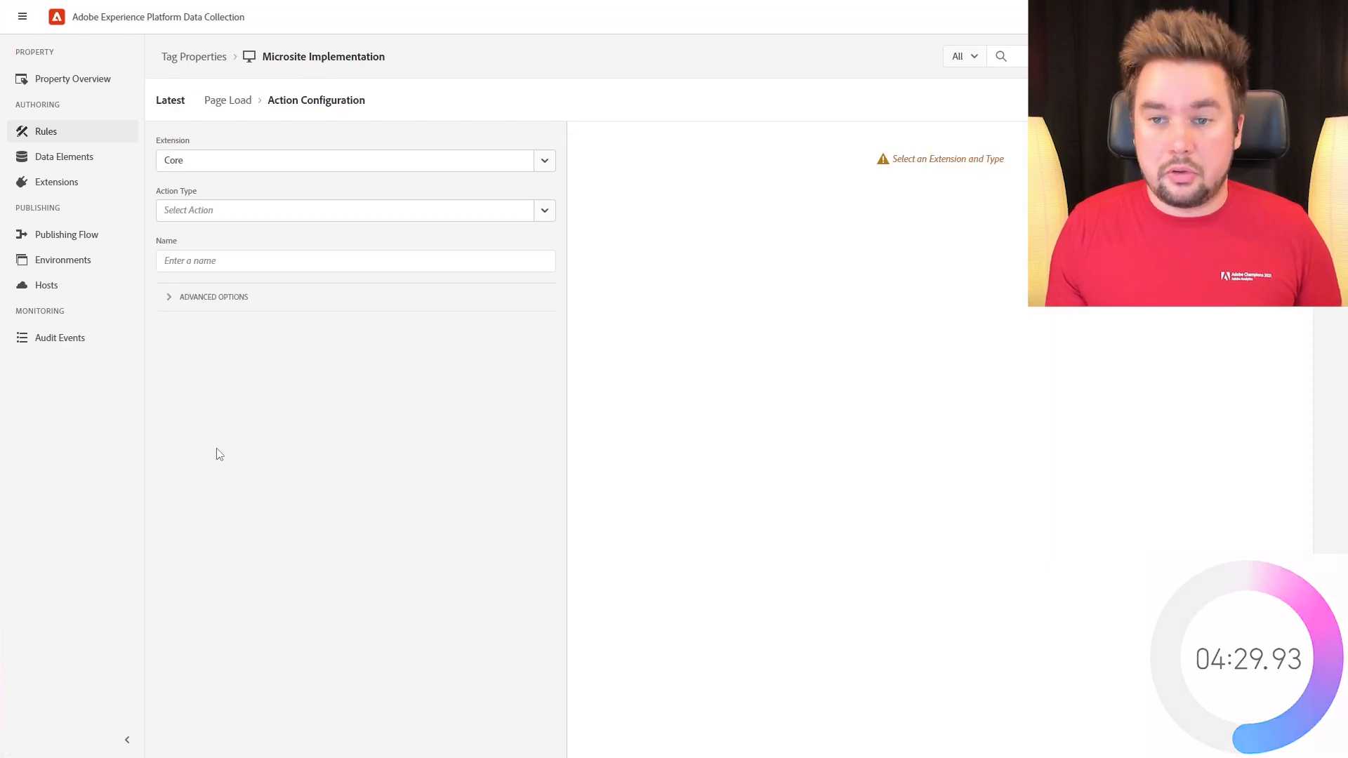
pyautogui.click(545, 161)
pyautogui.click(504, 190)
pyautogui.click(545, 210)
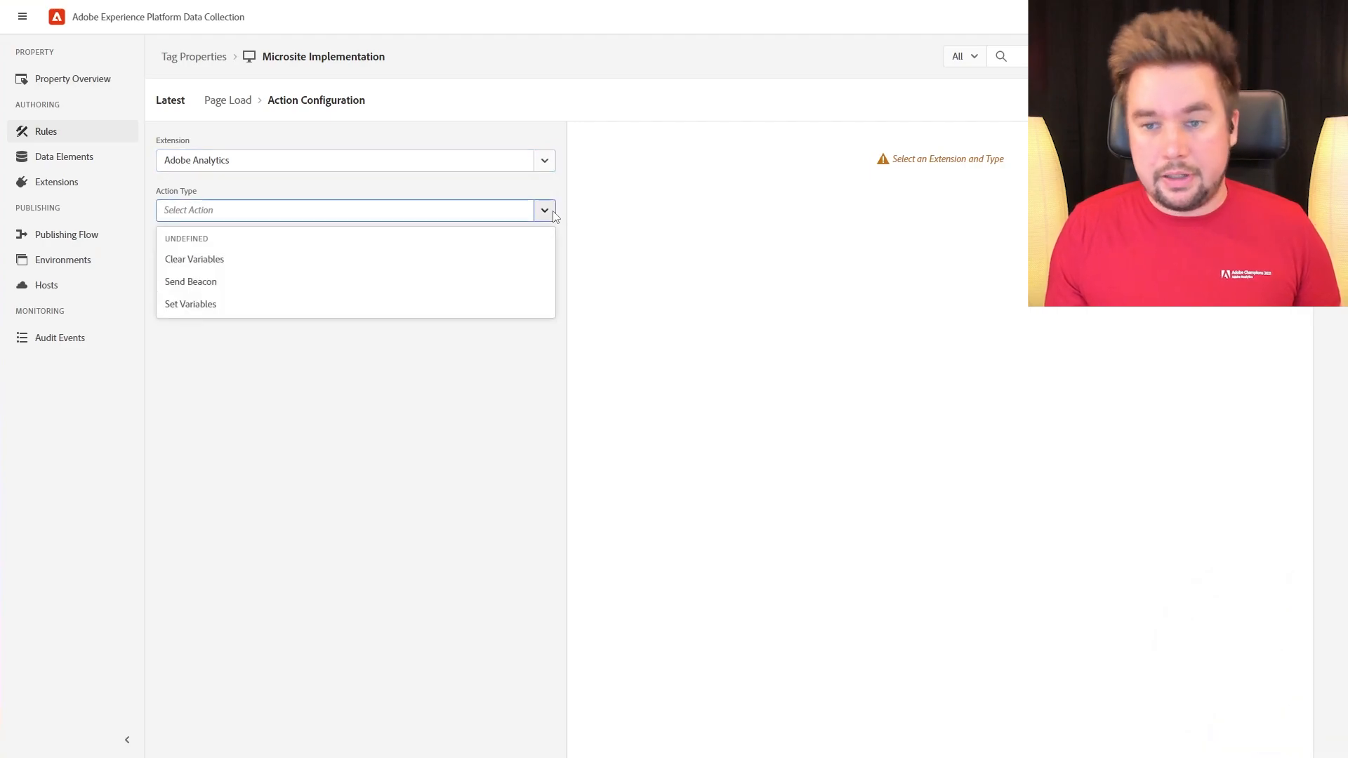
pyautogui.click(256, 305)
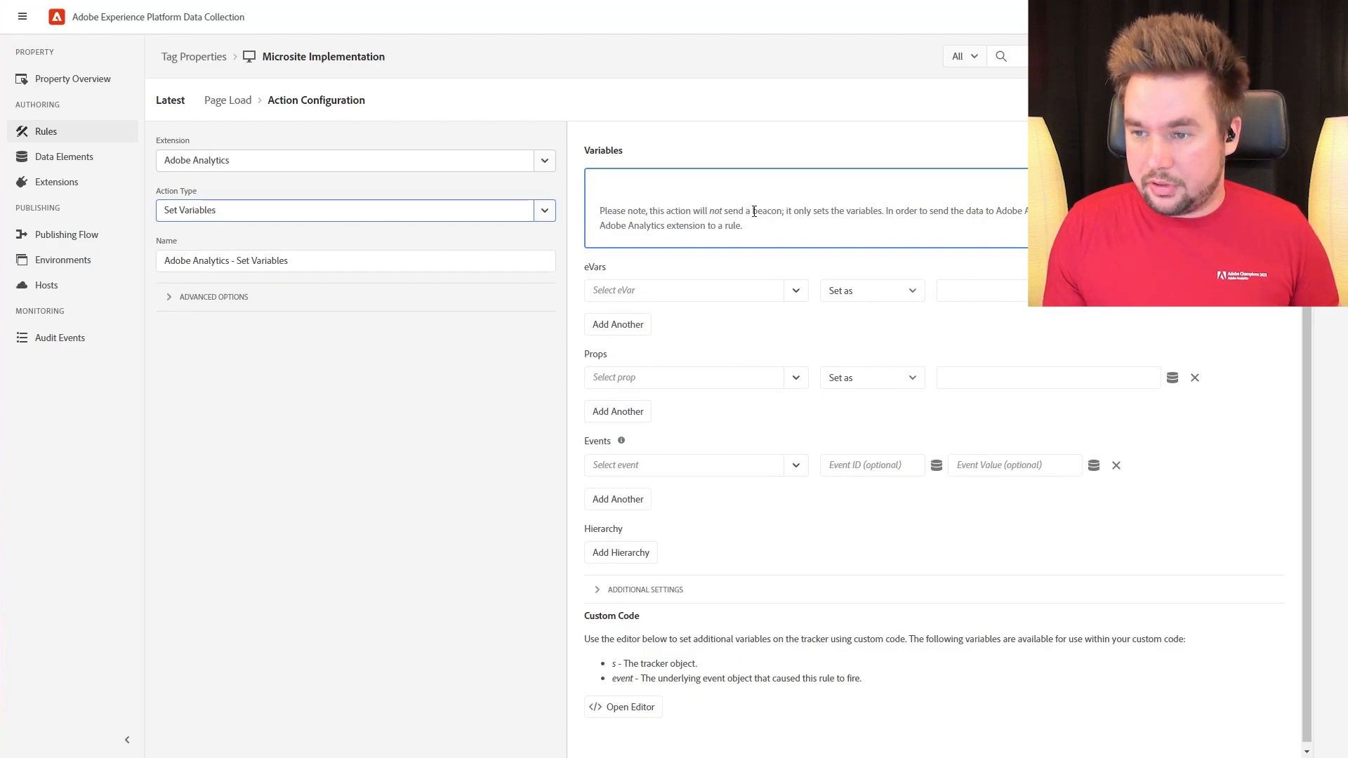
# Map the Page Name variable to the "Page | Name" data element and Server to "Page | Domain", and keep the action.
pyautogui.click(656, 589)
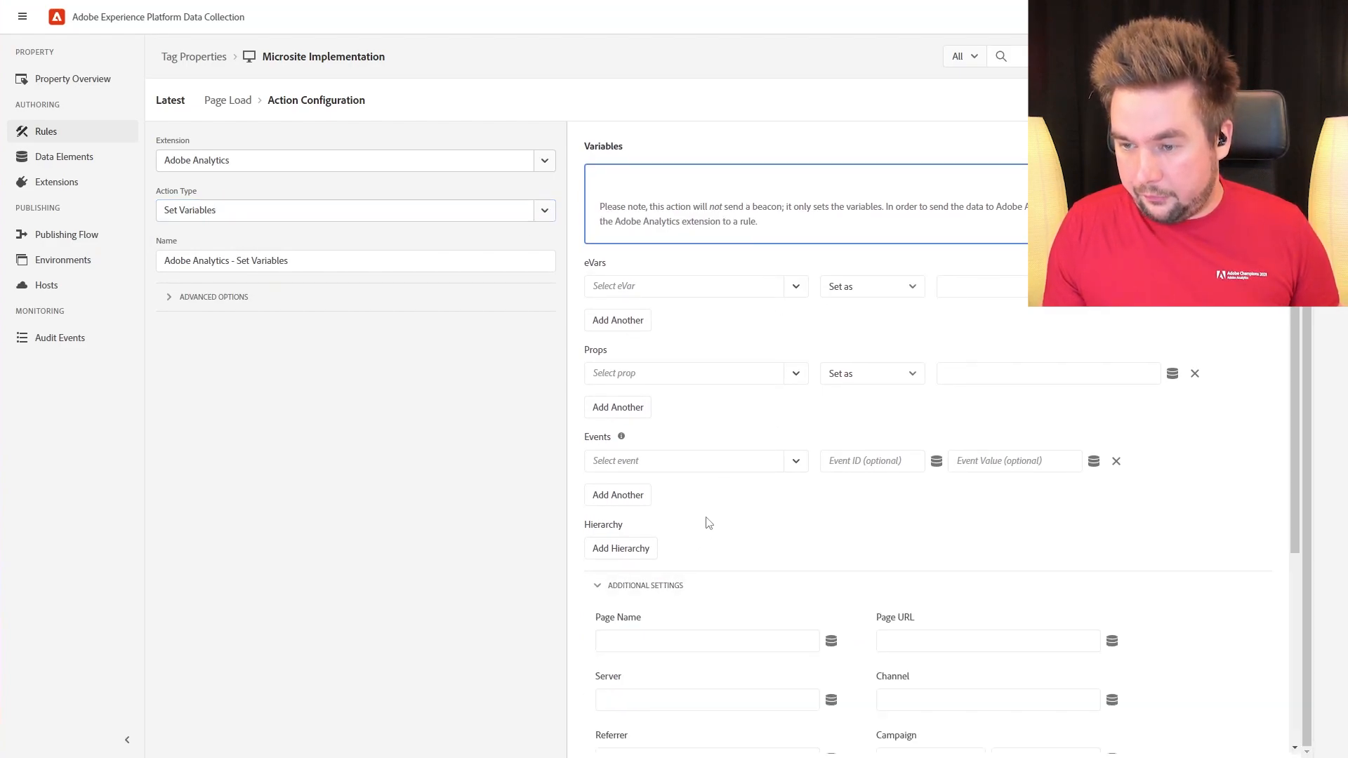
pyautogui.scroll(-4, 723, 506)
pyautogui.click(831, 360)
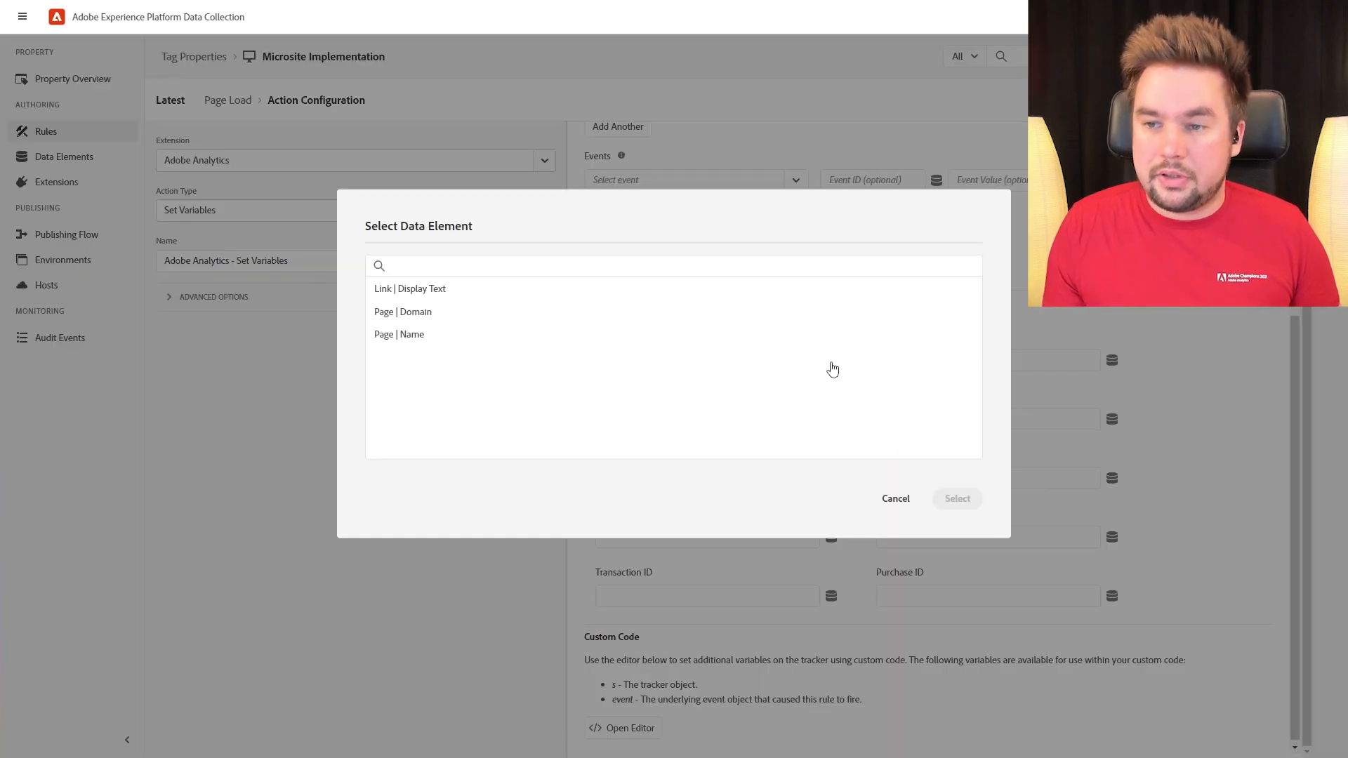
pyautogui.click(410, 338)
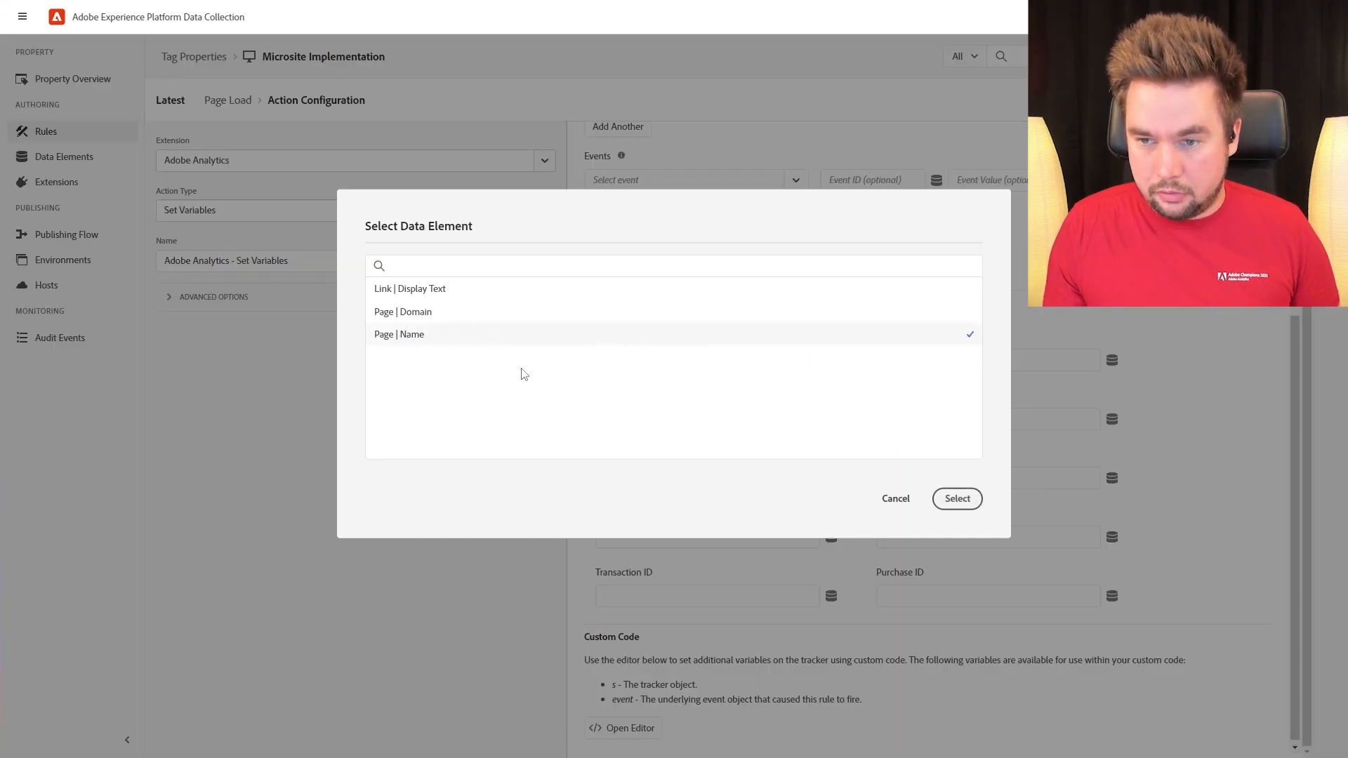
pyautogui.click(976, 499)
pyautogui.click(831, 420)
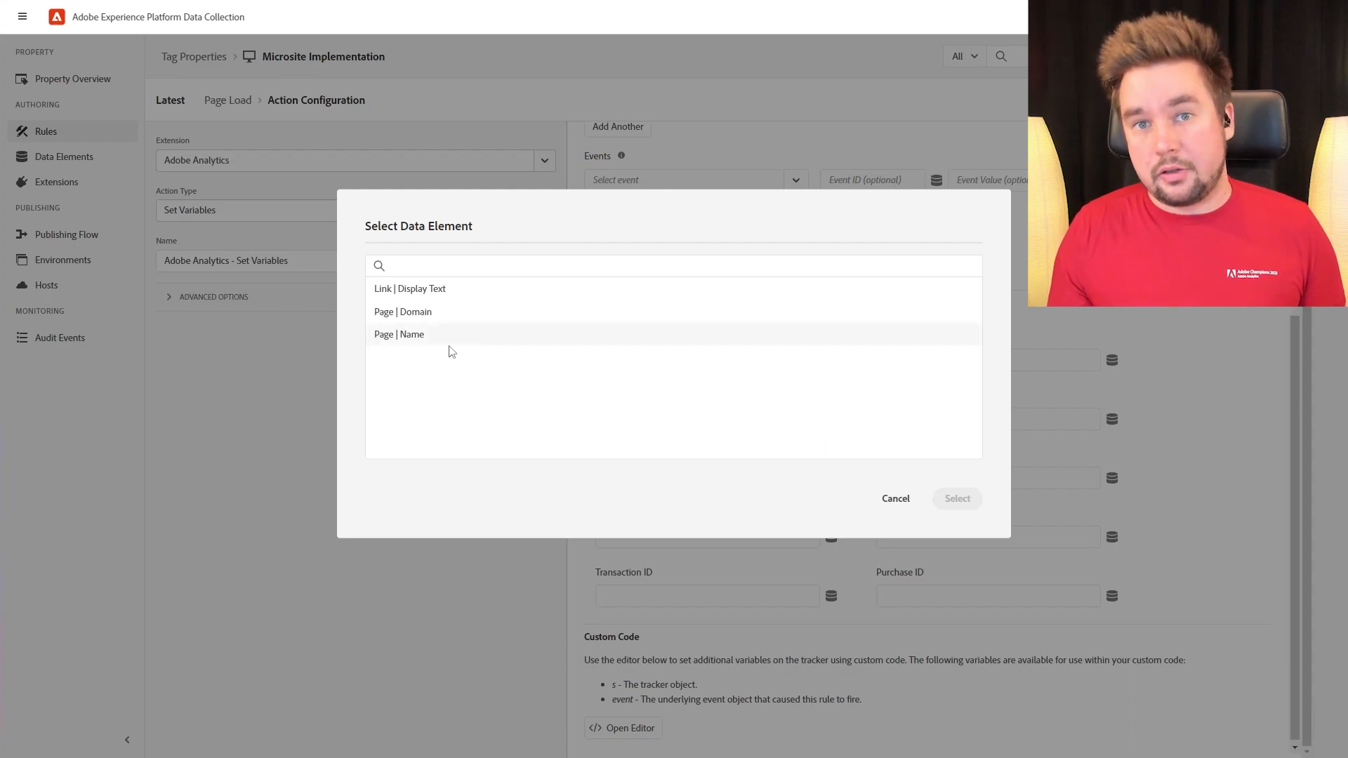
pyautogui.click(412, 312)
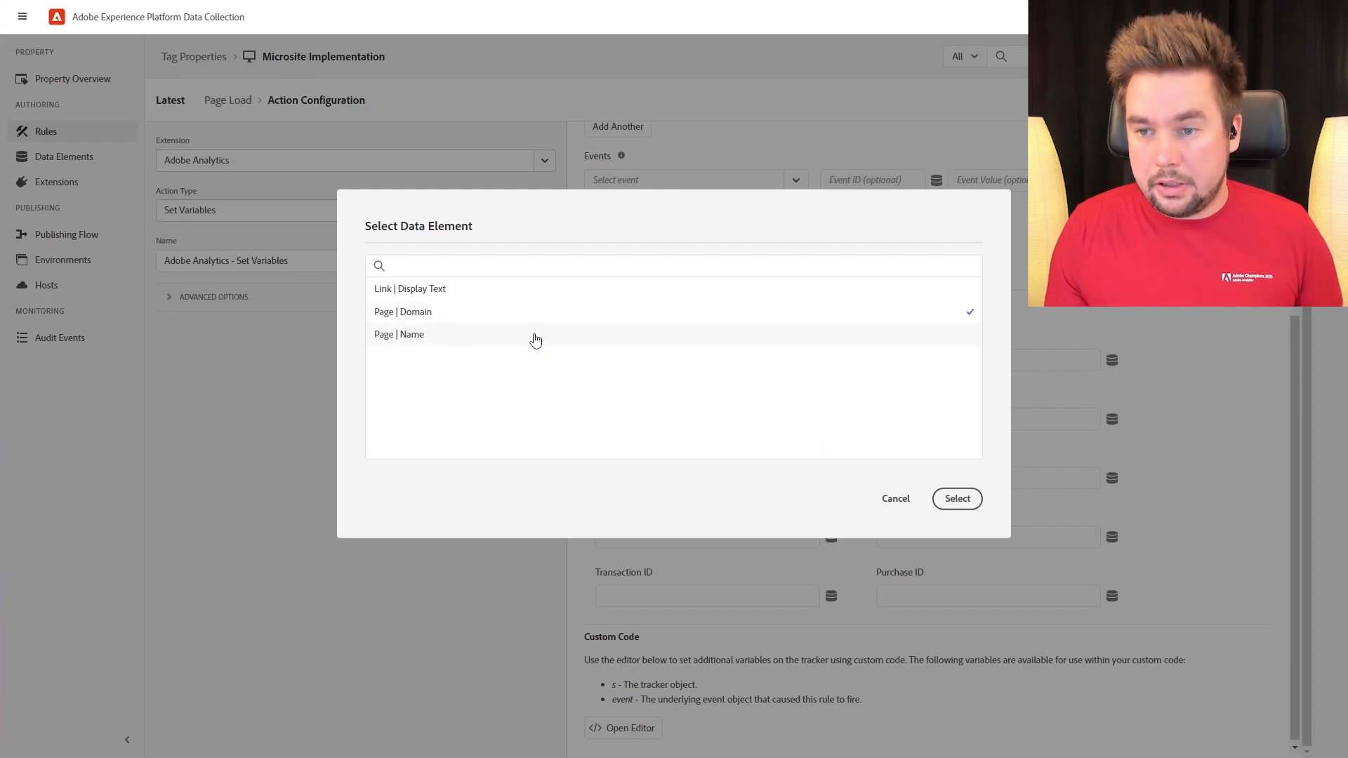
pyautogui.click(963, 500)
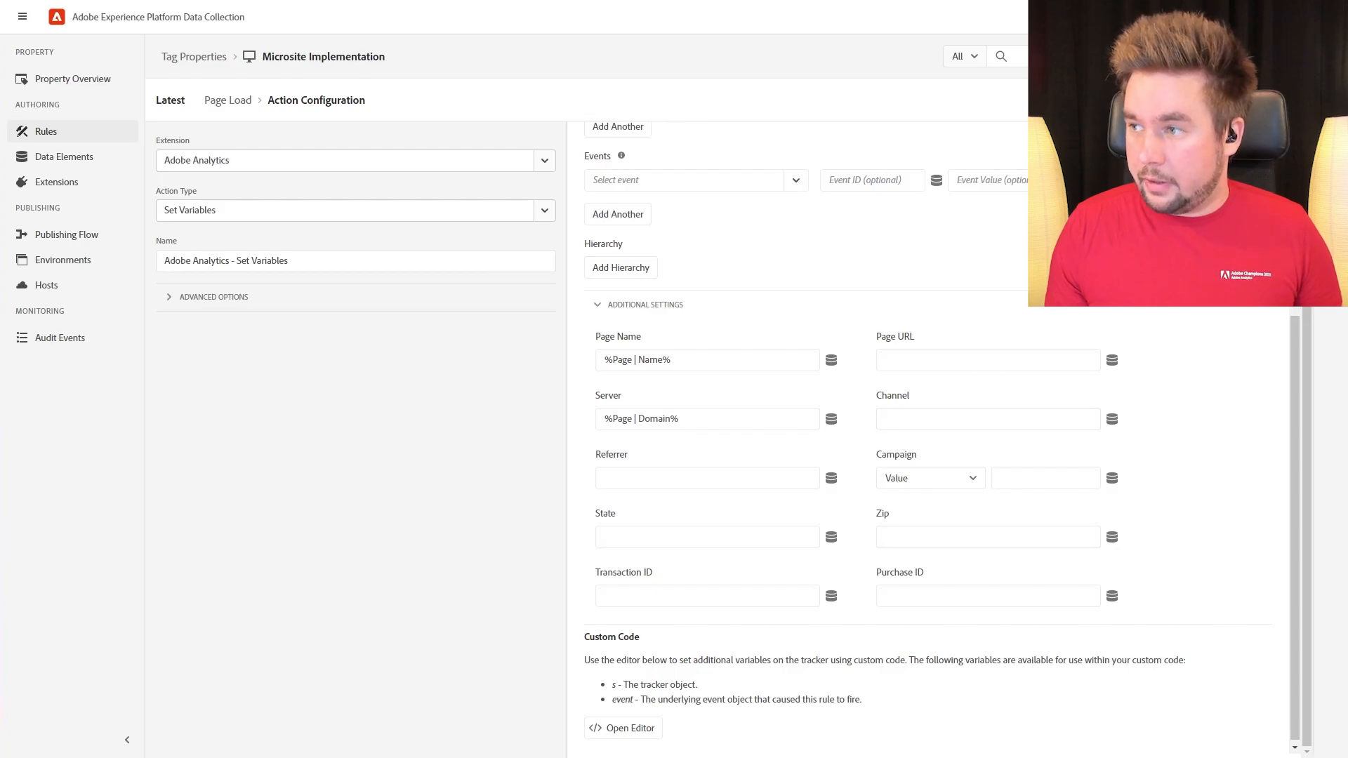
pyautogui.click(1260, 99)
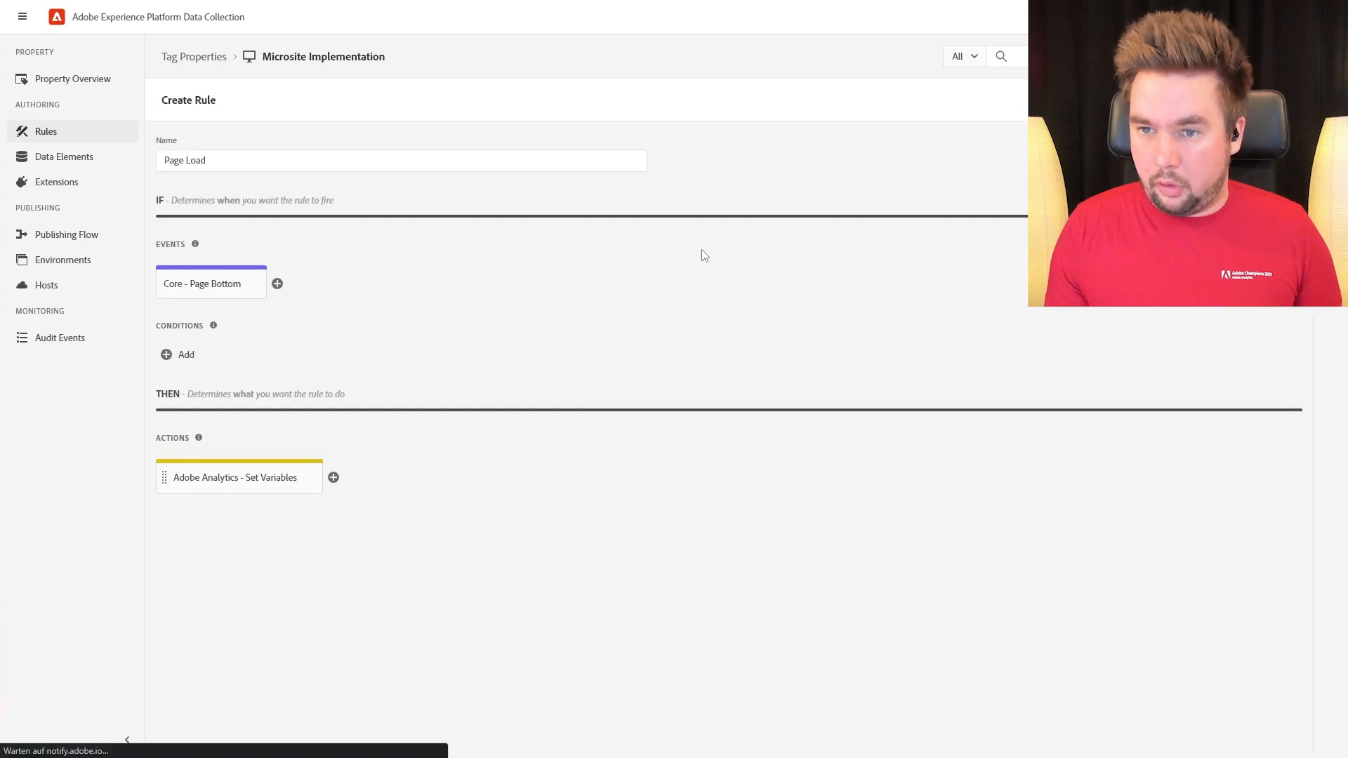
# Add an Adobe Analytics Send Beacon action with s.t() page view tracking after Set Variables and save the Page Load rule.
pyautogui.click(335, 480)
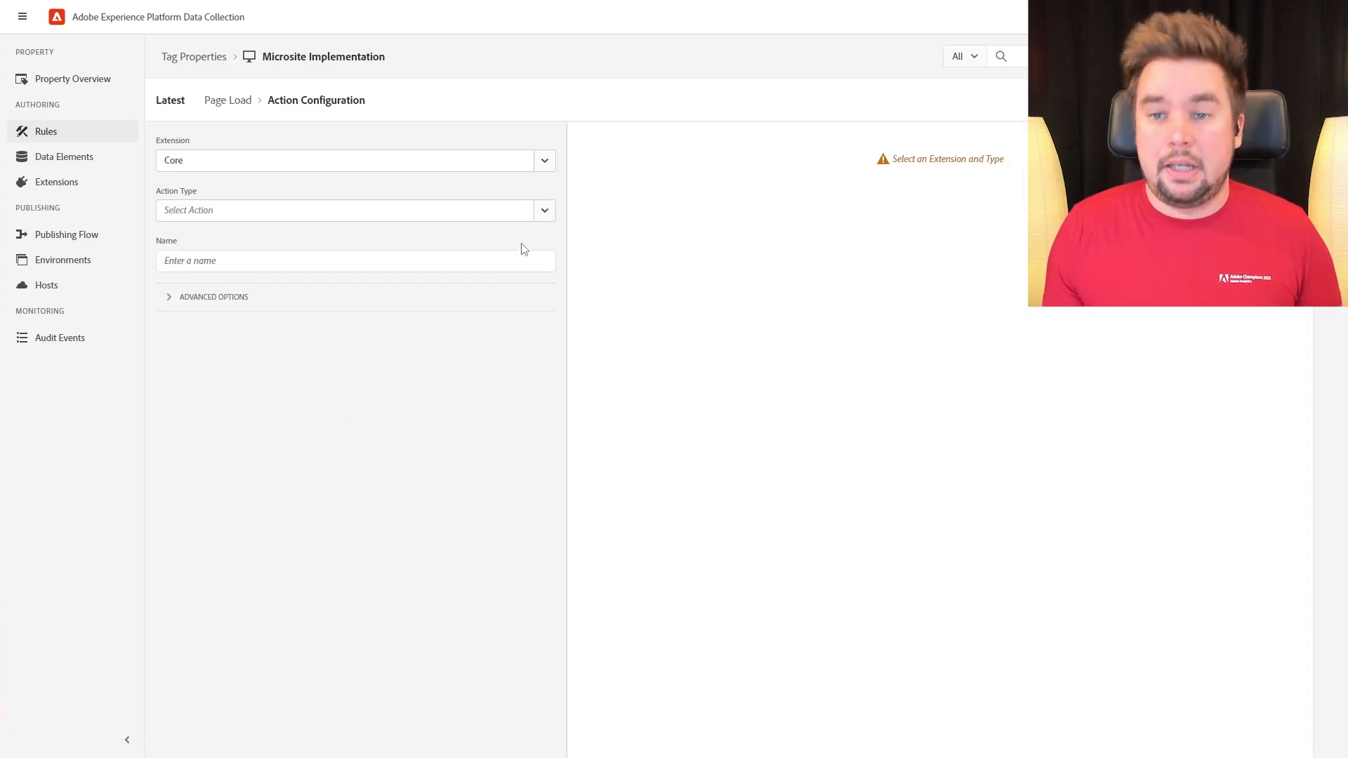
pyautogui.click(541, 160)
pyautogui.click(490, 191)
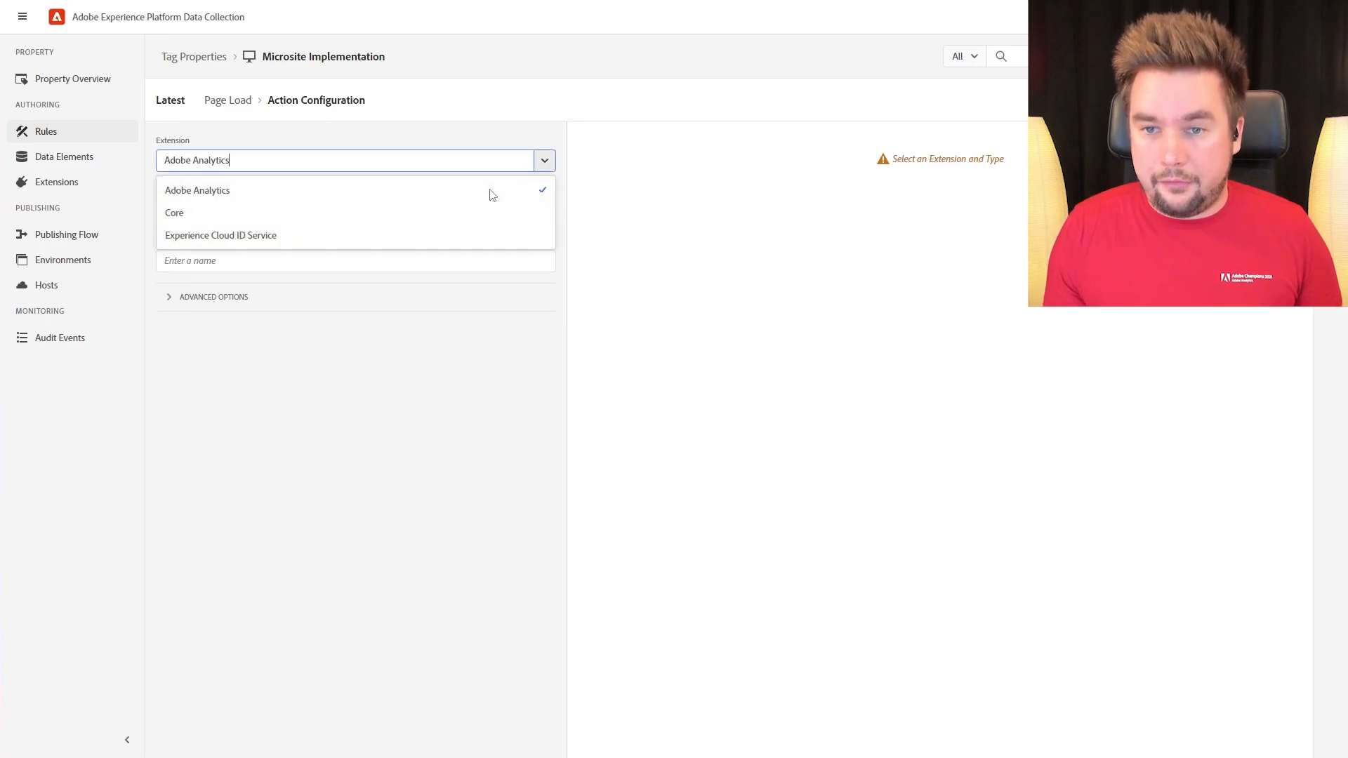
pyautogui.click(545, 210)
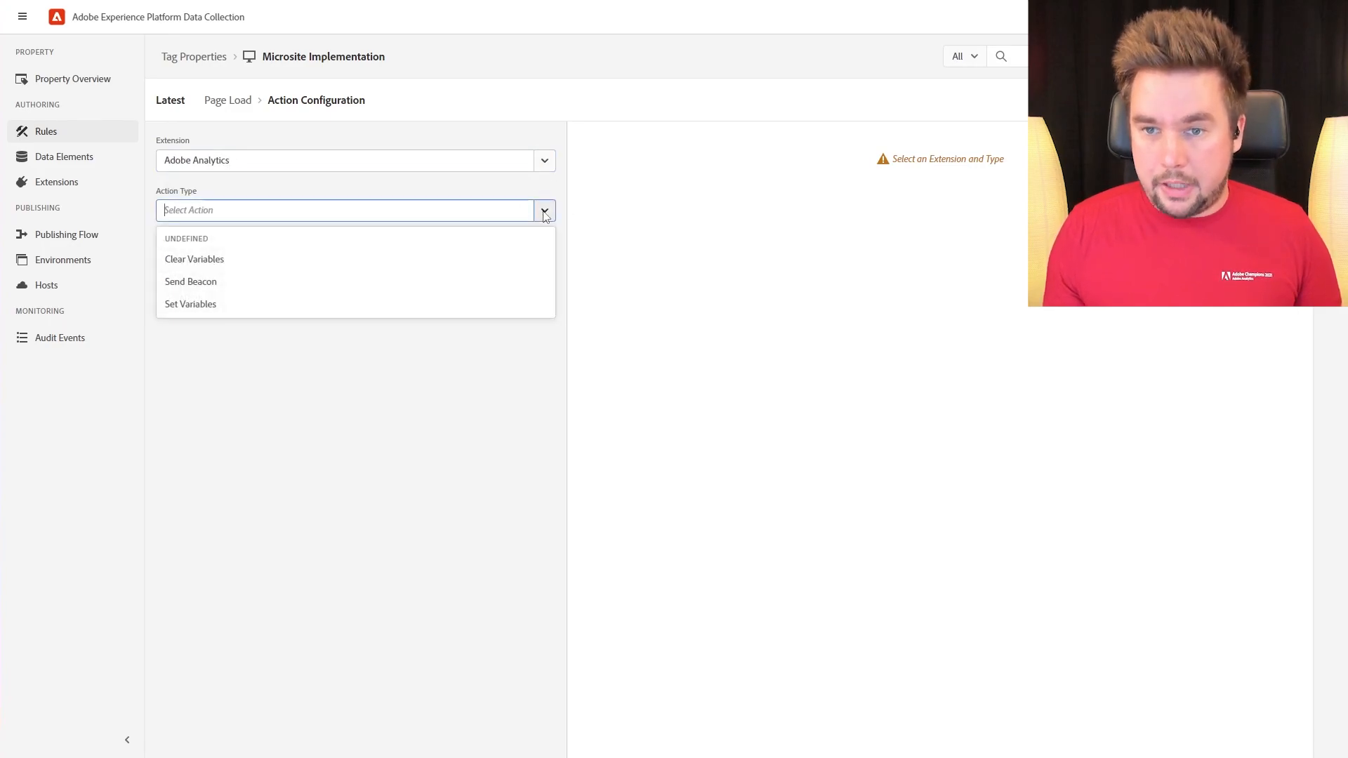
pyautogui.click(447, 287)
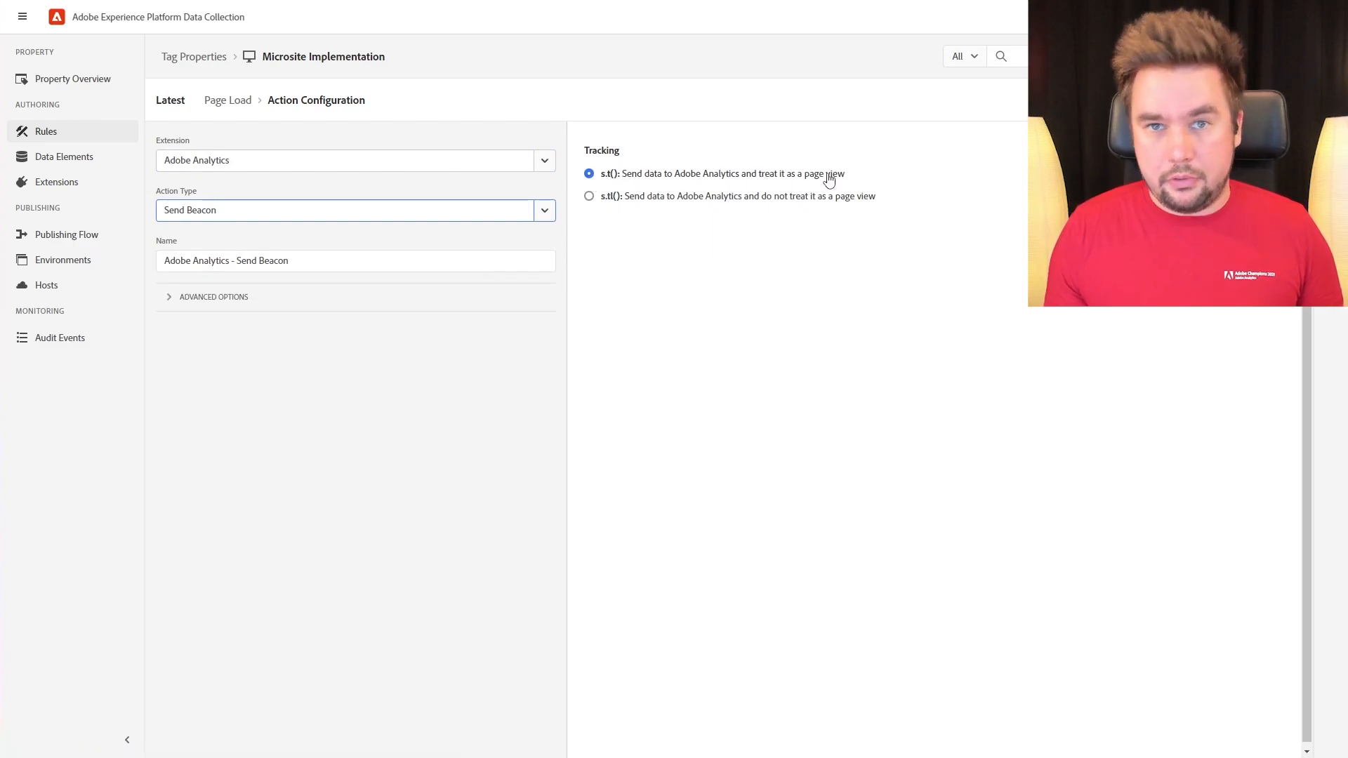
pyautogui.click(1261, 100)
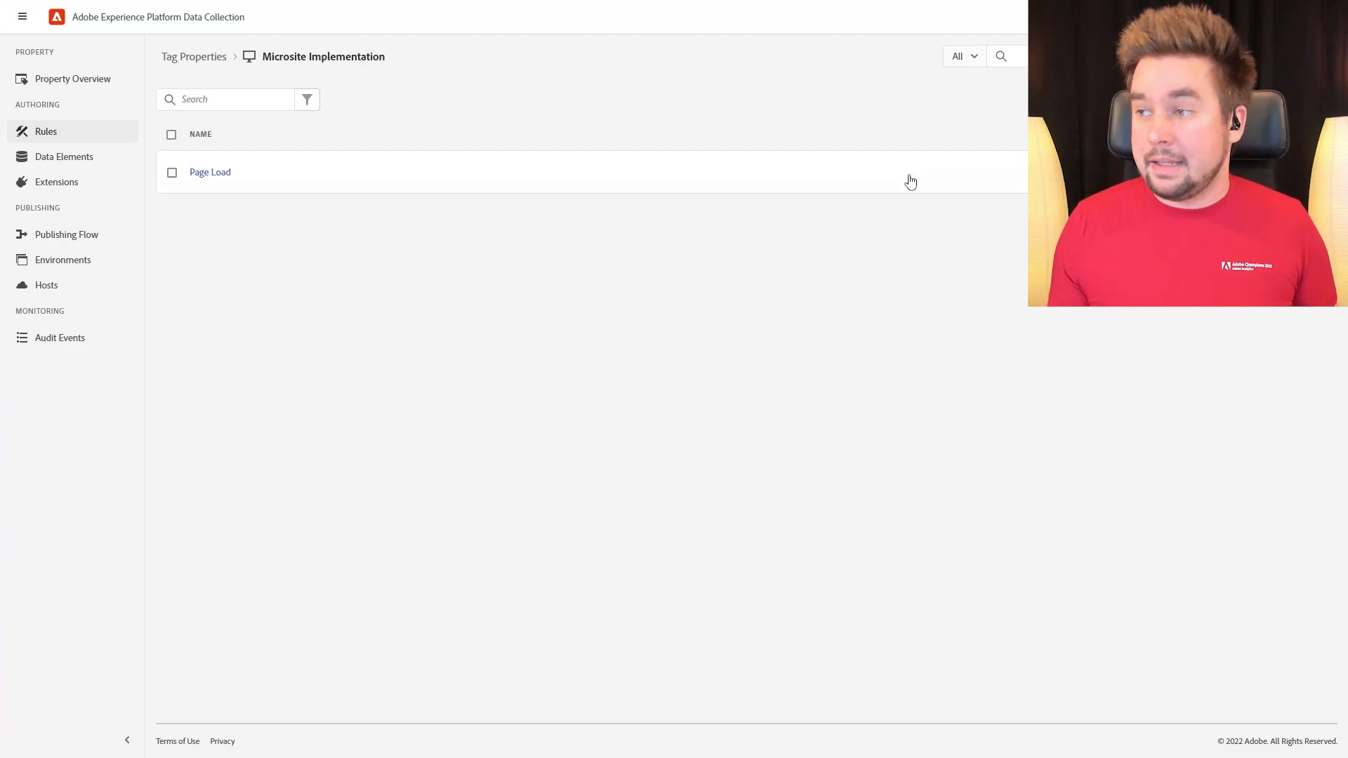
# Create a rule named "Link Clicks" with a Core Click event on specific elements matching the CSS selector "a".
pyautogui.click(1263, 99)
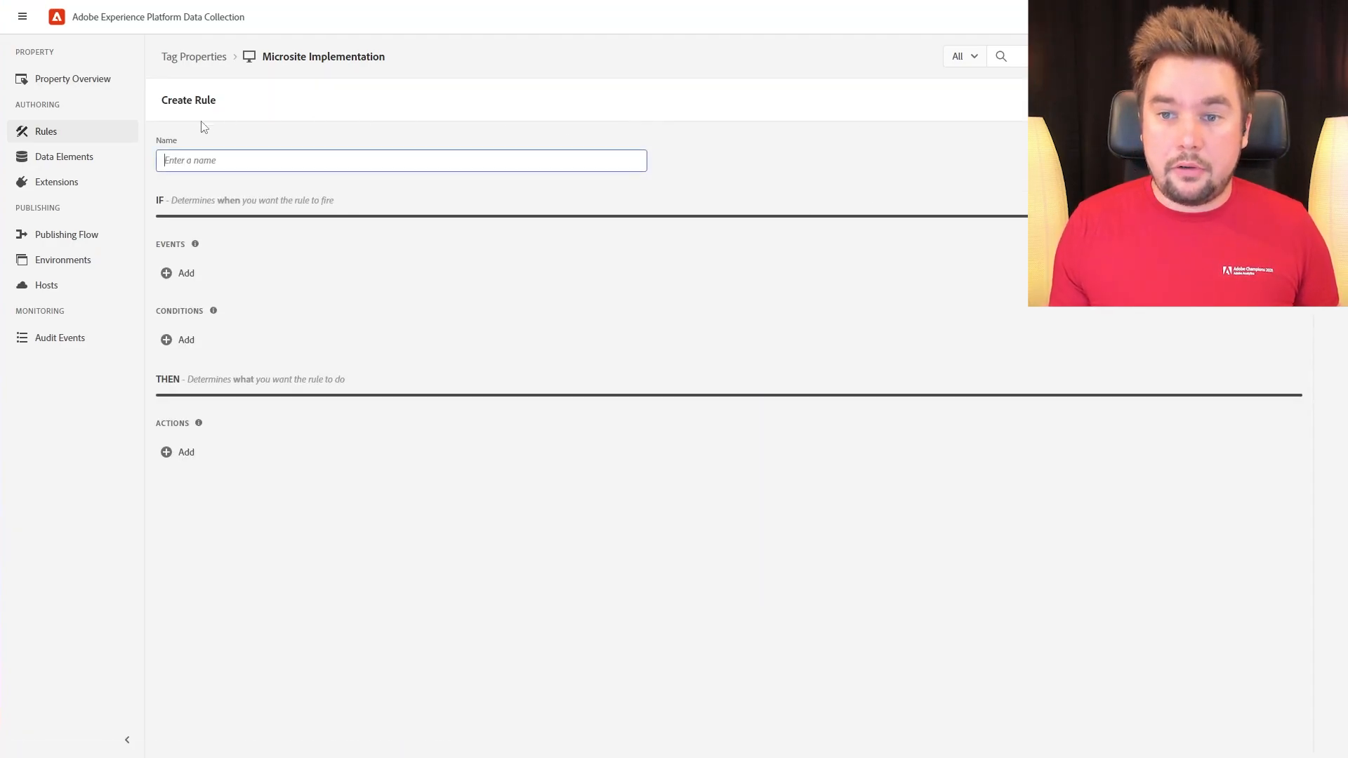
pyautogui.write('Link Clicks')
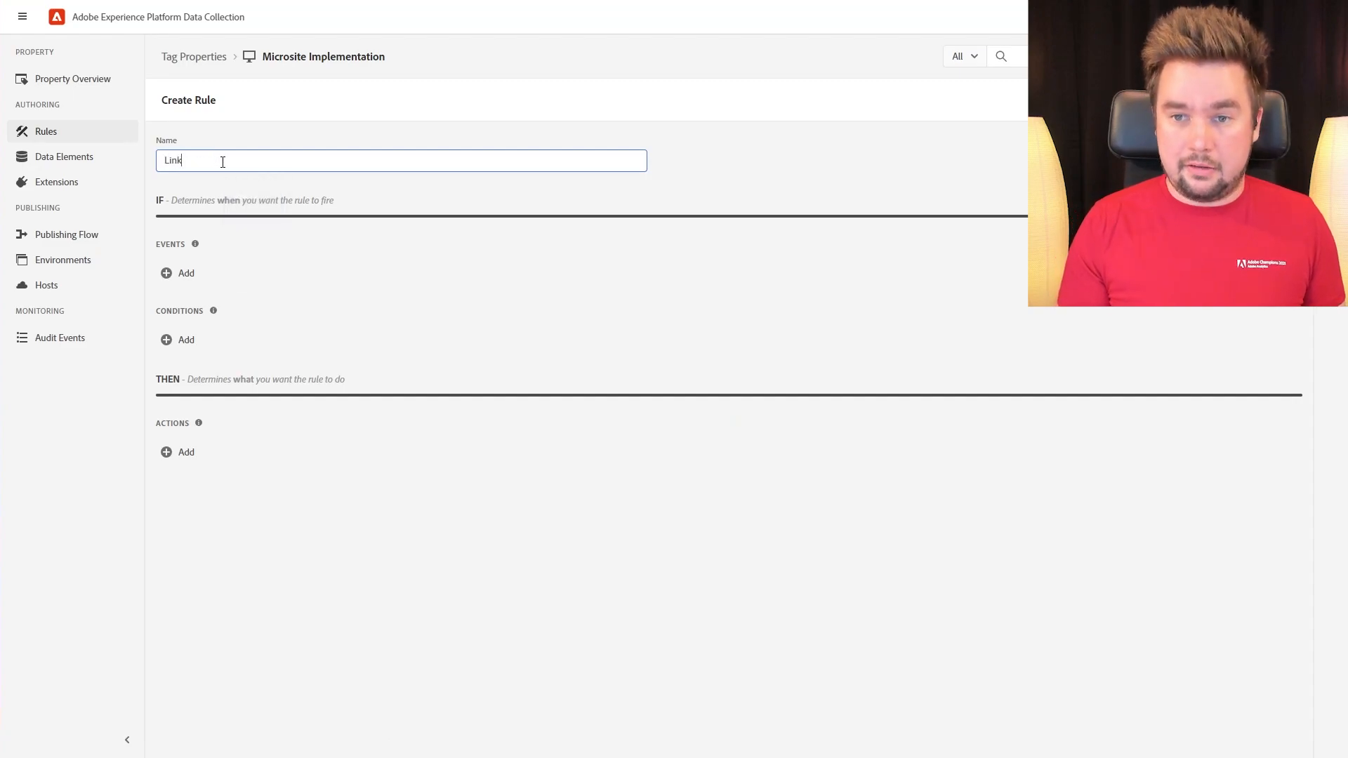
pyautogui.click(184, 274)
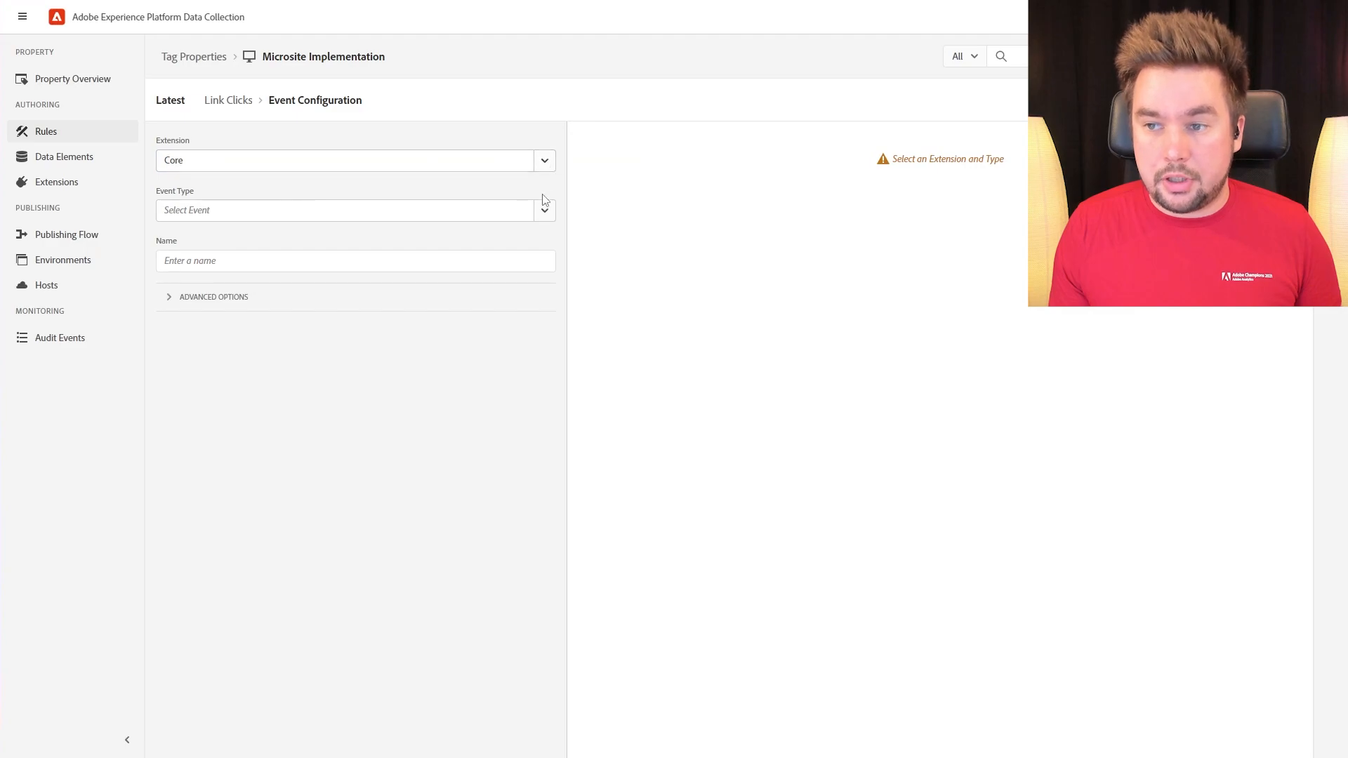
pyautogui.click(545, 212)
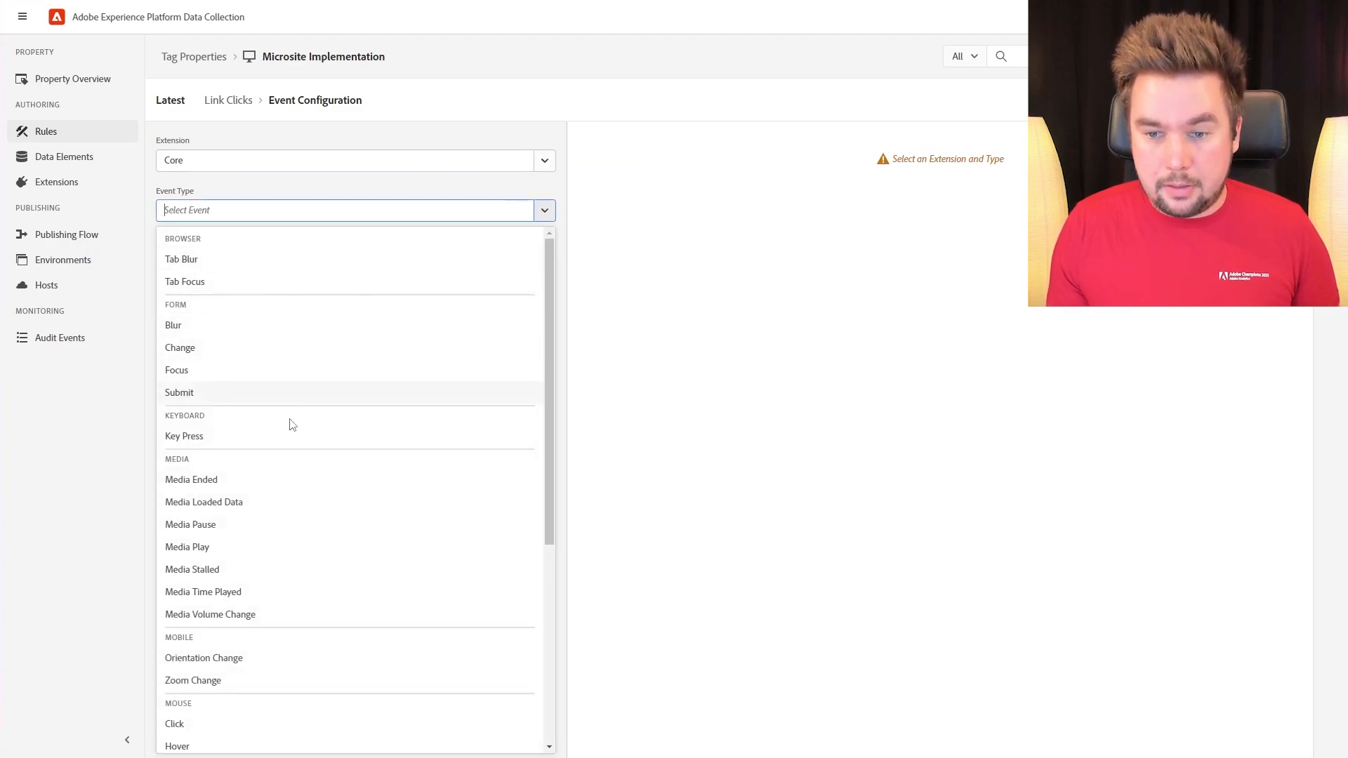
pyautogui.scroll(-2, 289, 429)
pyautogui.click(198, 653)
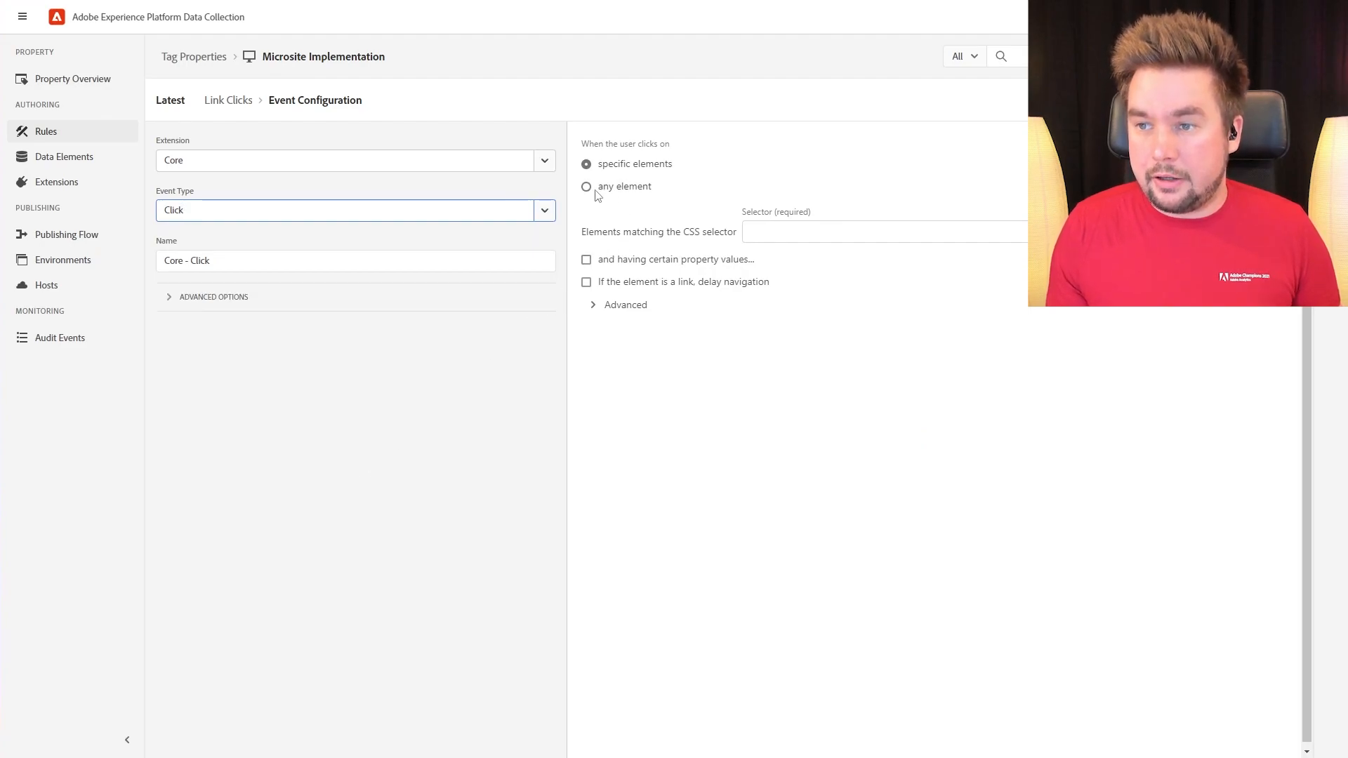
pyautogui.click(791, 231)
pyautogui.write('a')
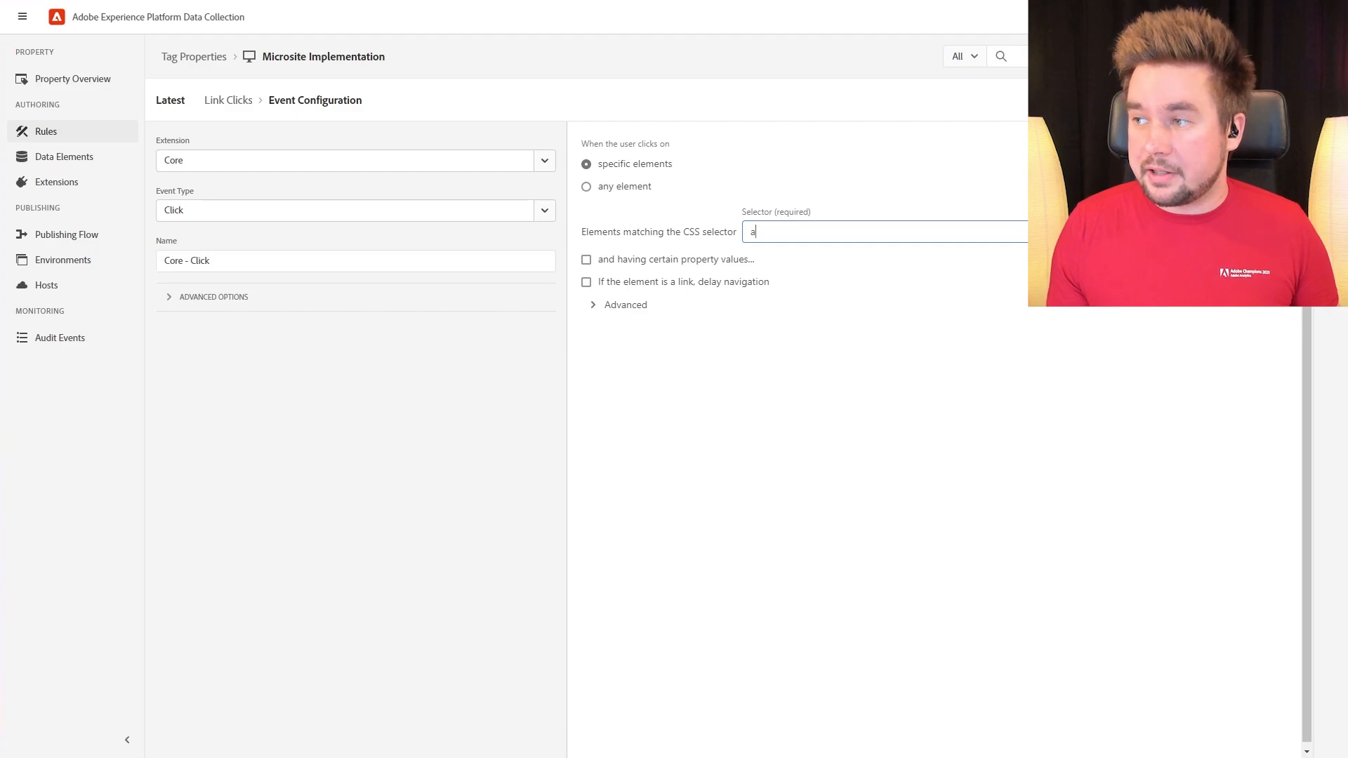
pyautogui.click(1257, 100)
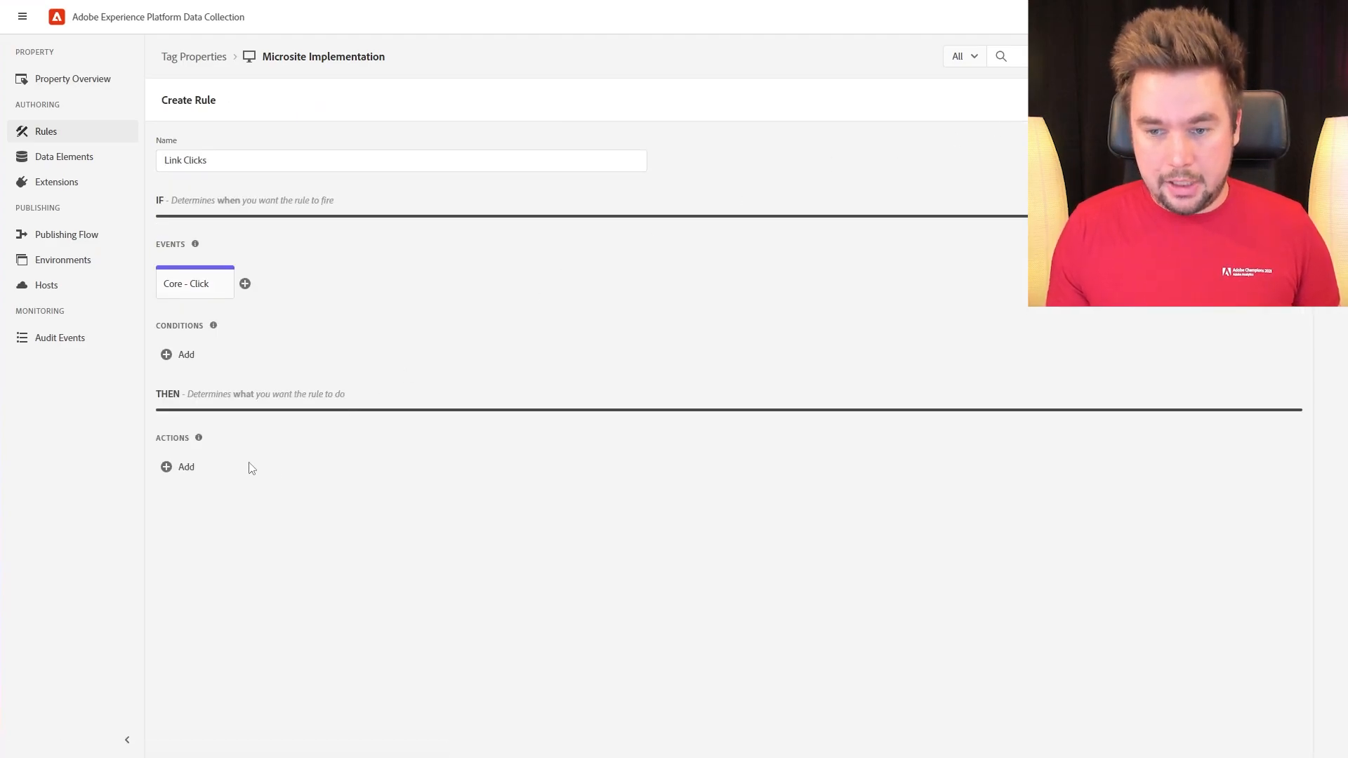
# Add an action to the Link Clicks rule using the Adobe Analytics extension with the Set Variables type.
pyautogui.click(190, 467)
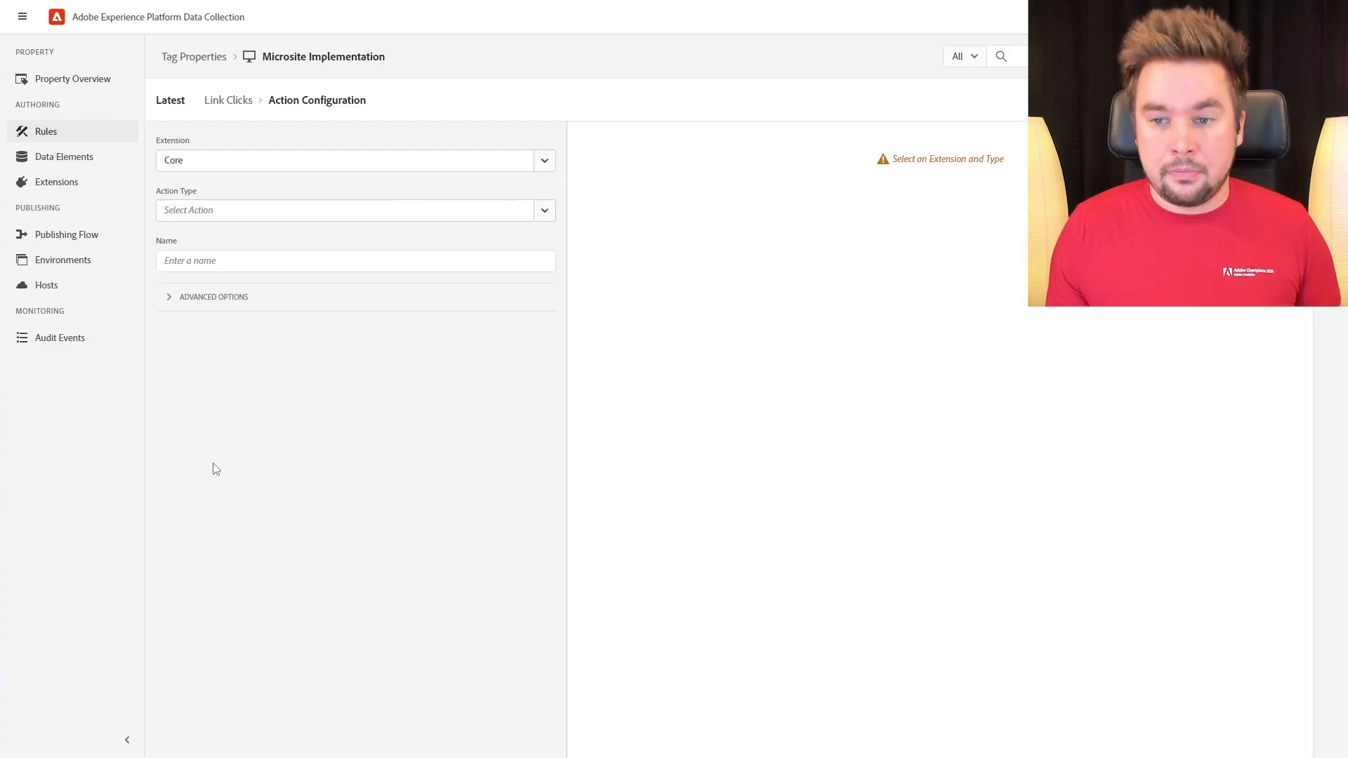
pyautogui.click(545, 211)
pyautogui.click(545, 162)
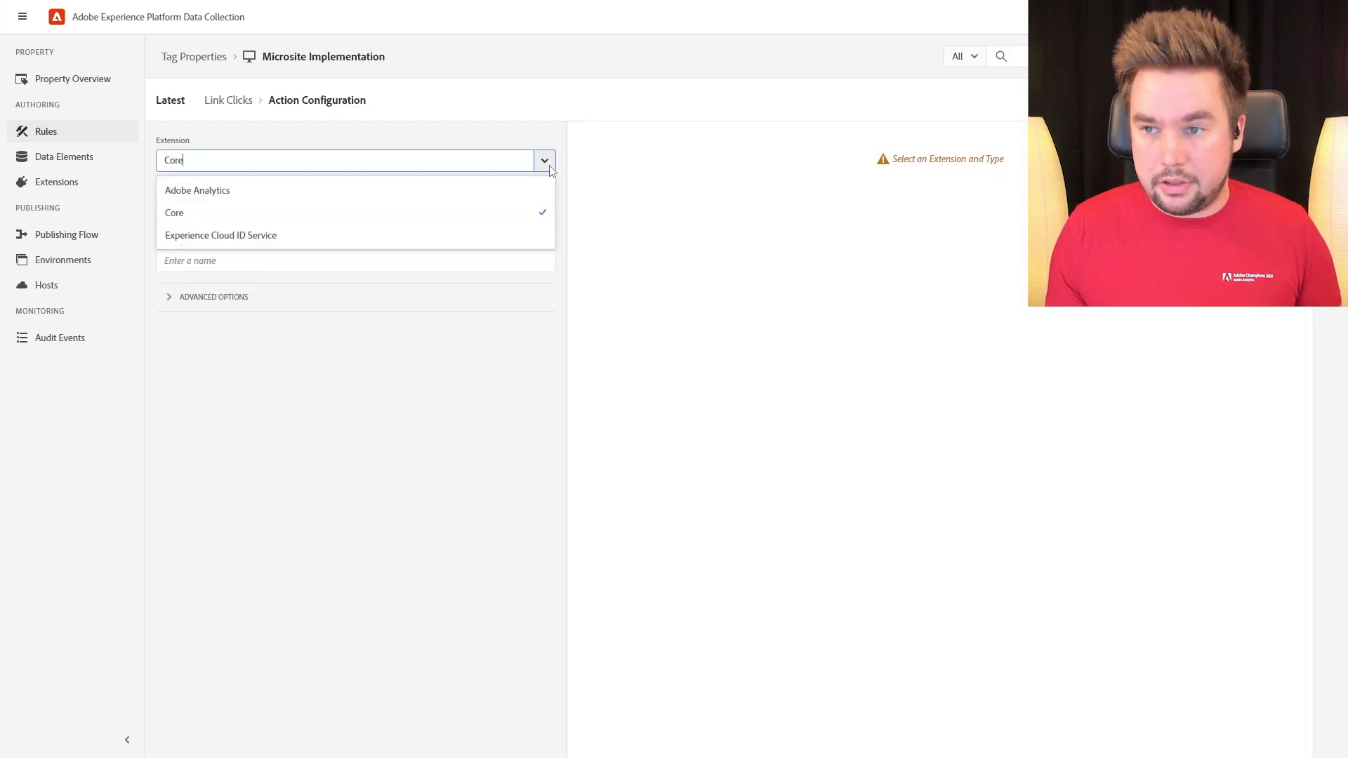
pyautogui.click(430, 199)
pyautogui.click(552, 211)
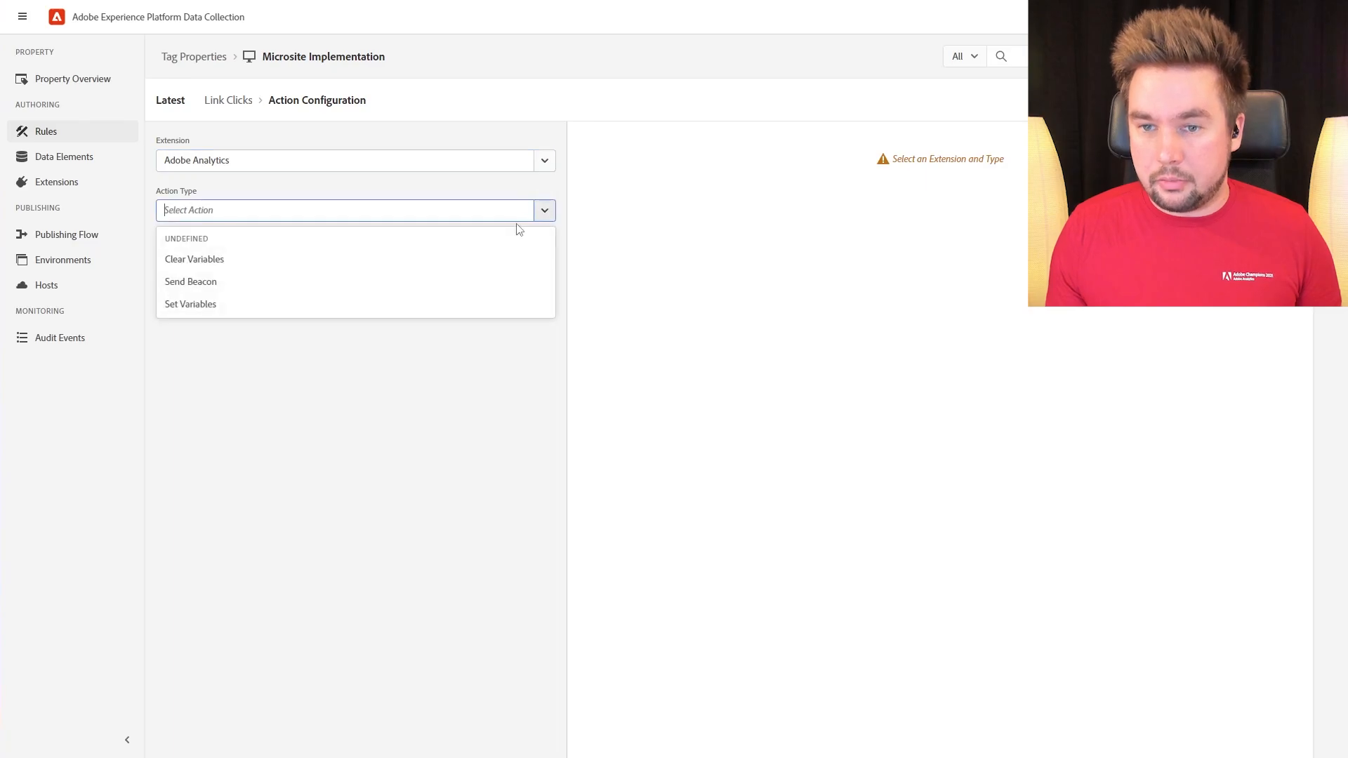
pyautogui.click(433, 306)
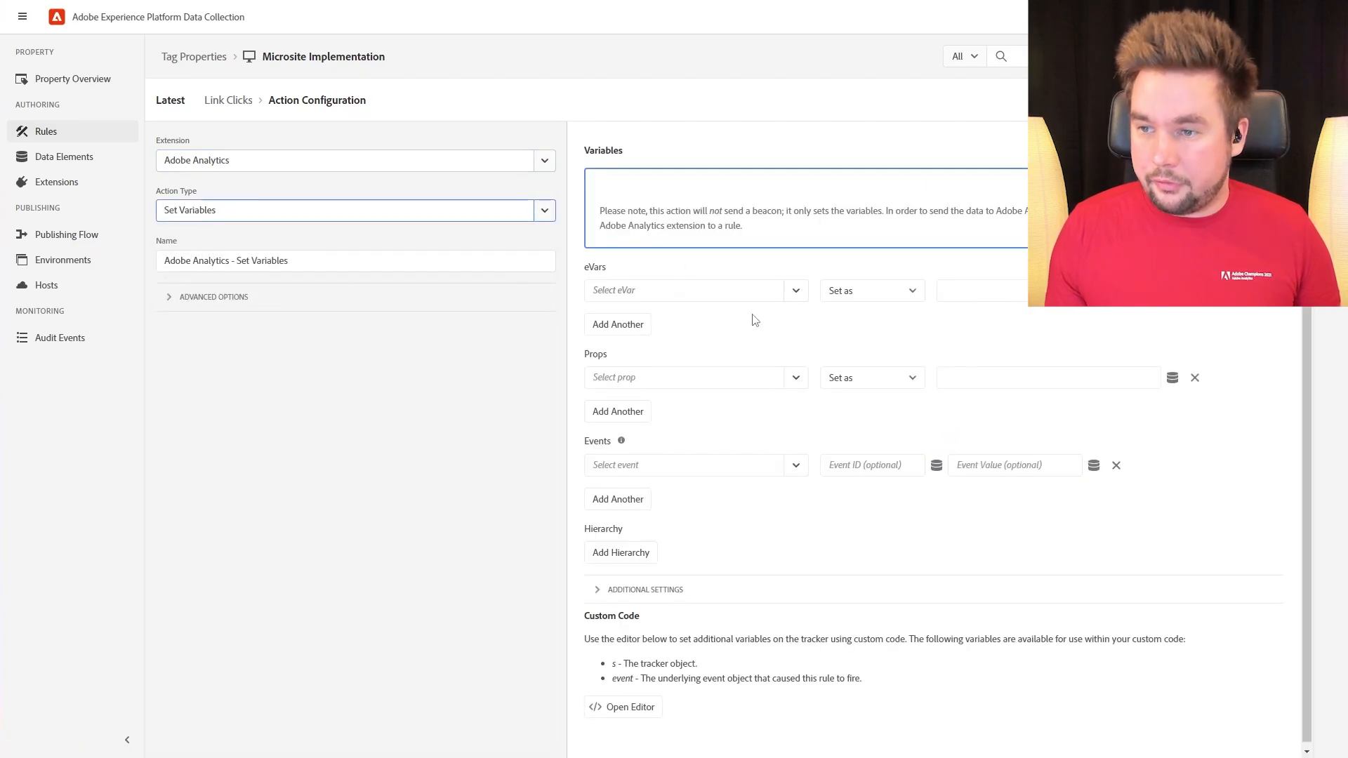
# Set the link click action's Page Name to the "Page | Name" data element and Server to "Page | Domain", and keep the action.
pyautogui.click(626, 586)
pyautogui.scroll(-2, 723, 523)
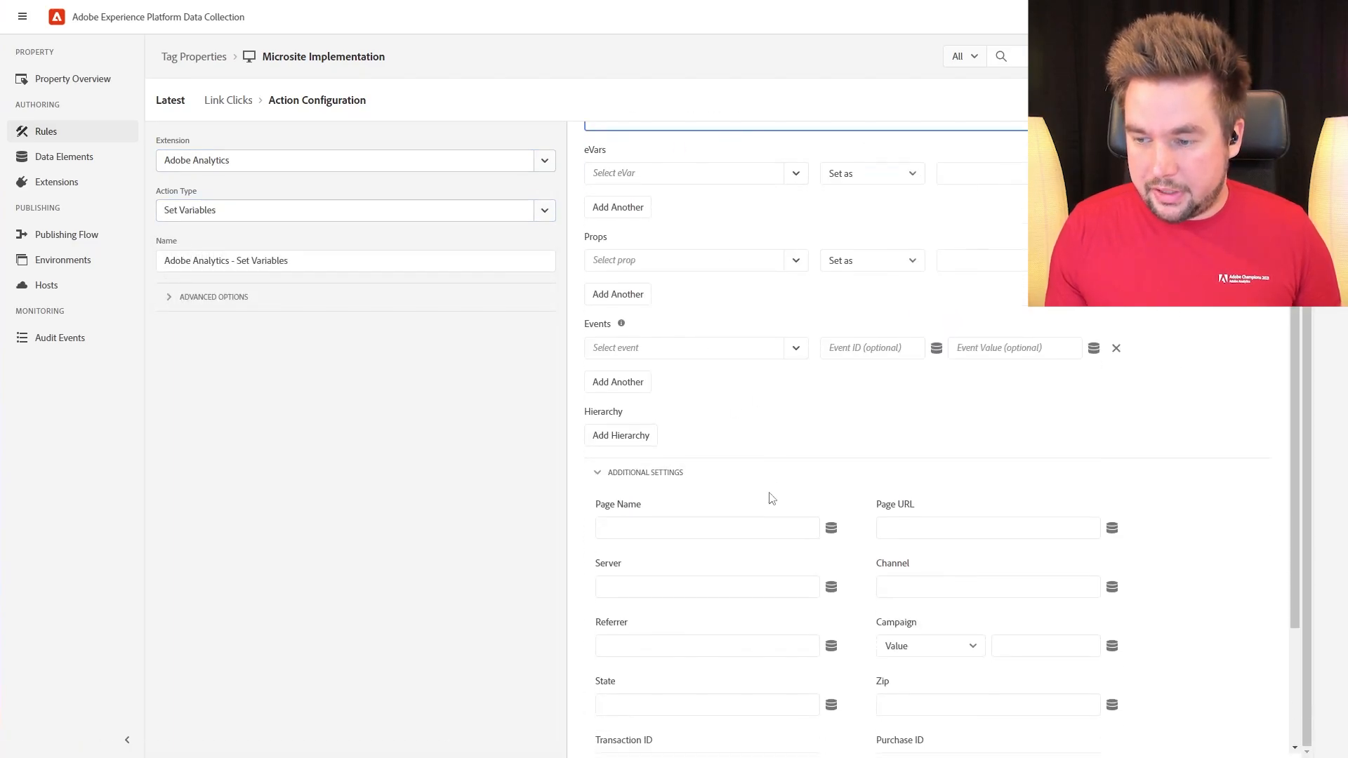
pyautogui.click(832, 500)
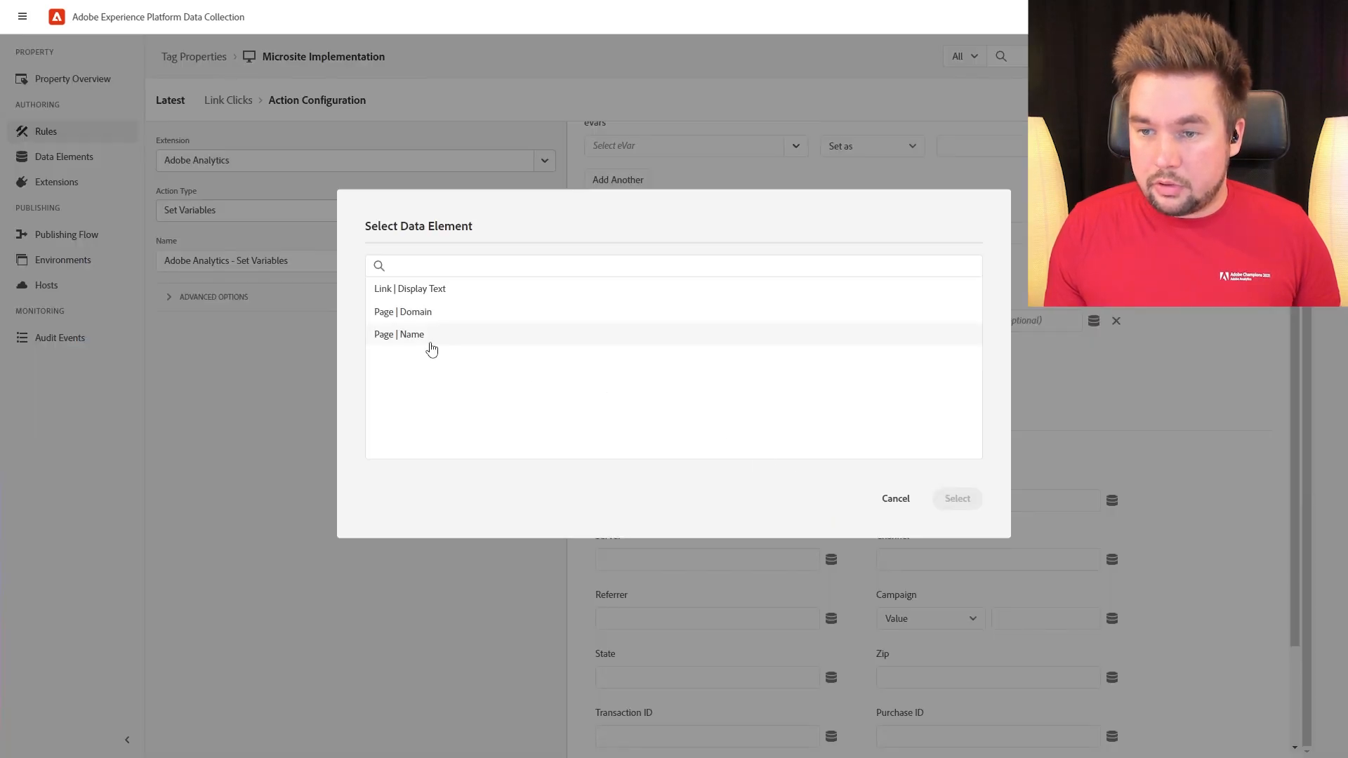
pyautogui.click(422, 336)
pyautogui.click(961, 500)
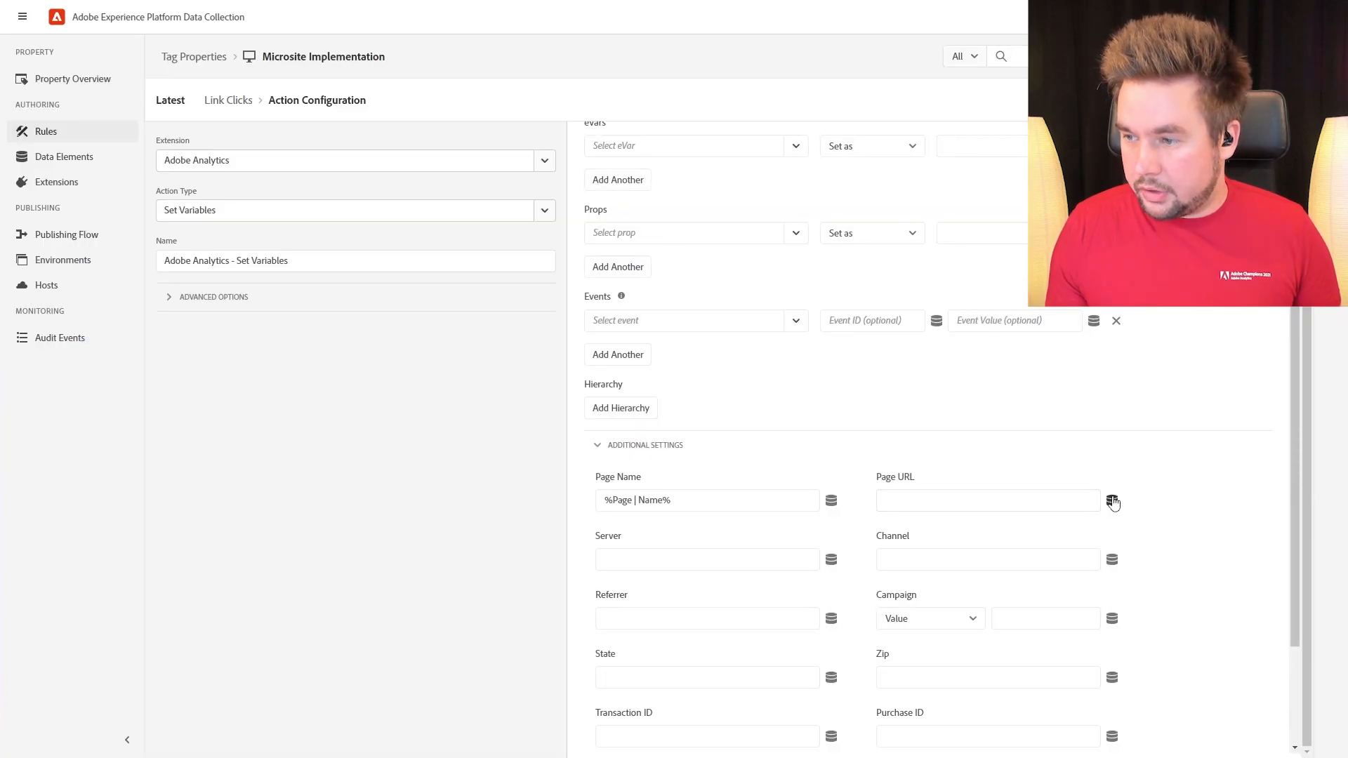
pyautogui.click(833, 560)
pyautogui.click(424, 313)
pyautogui.click(960, 499)
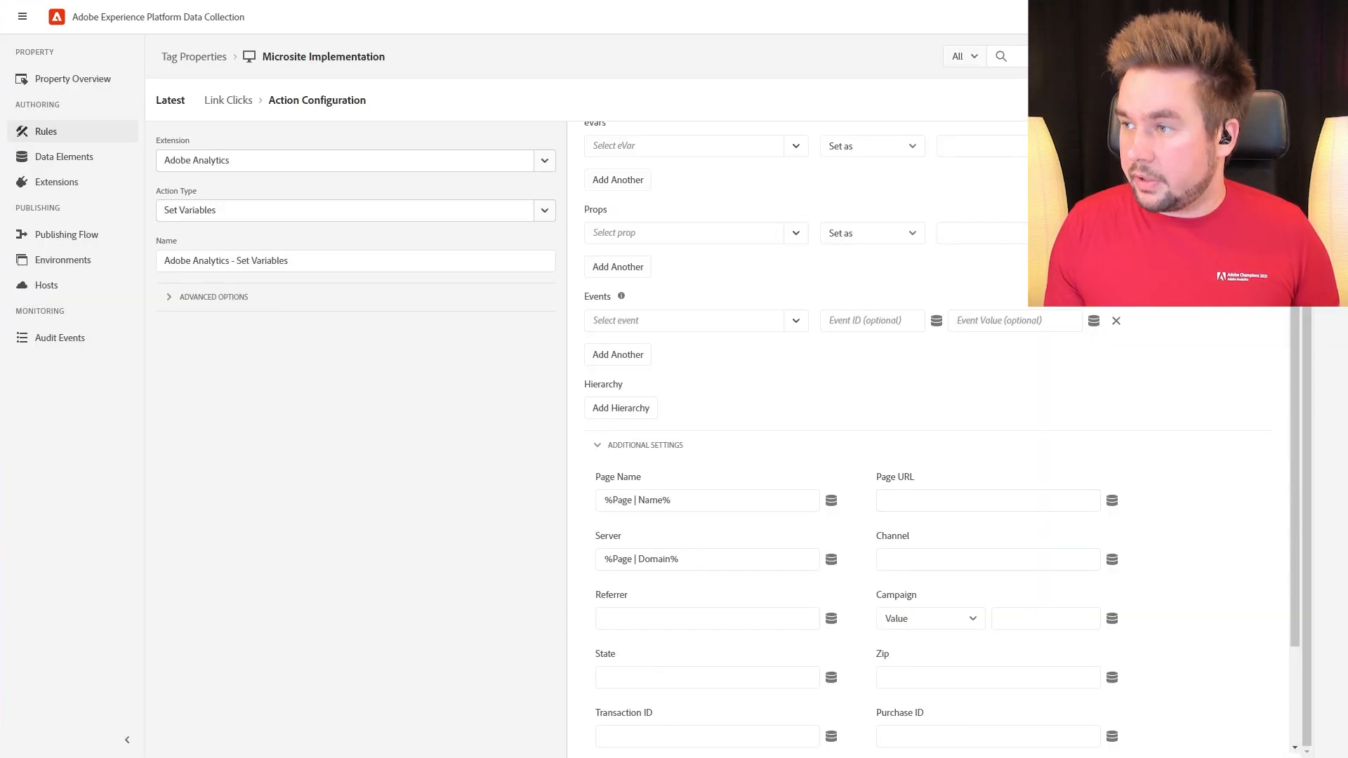
pyautogui.click(1264, 100)
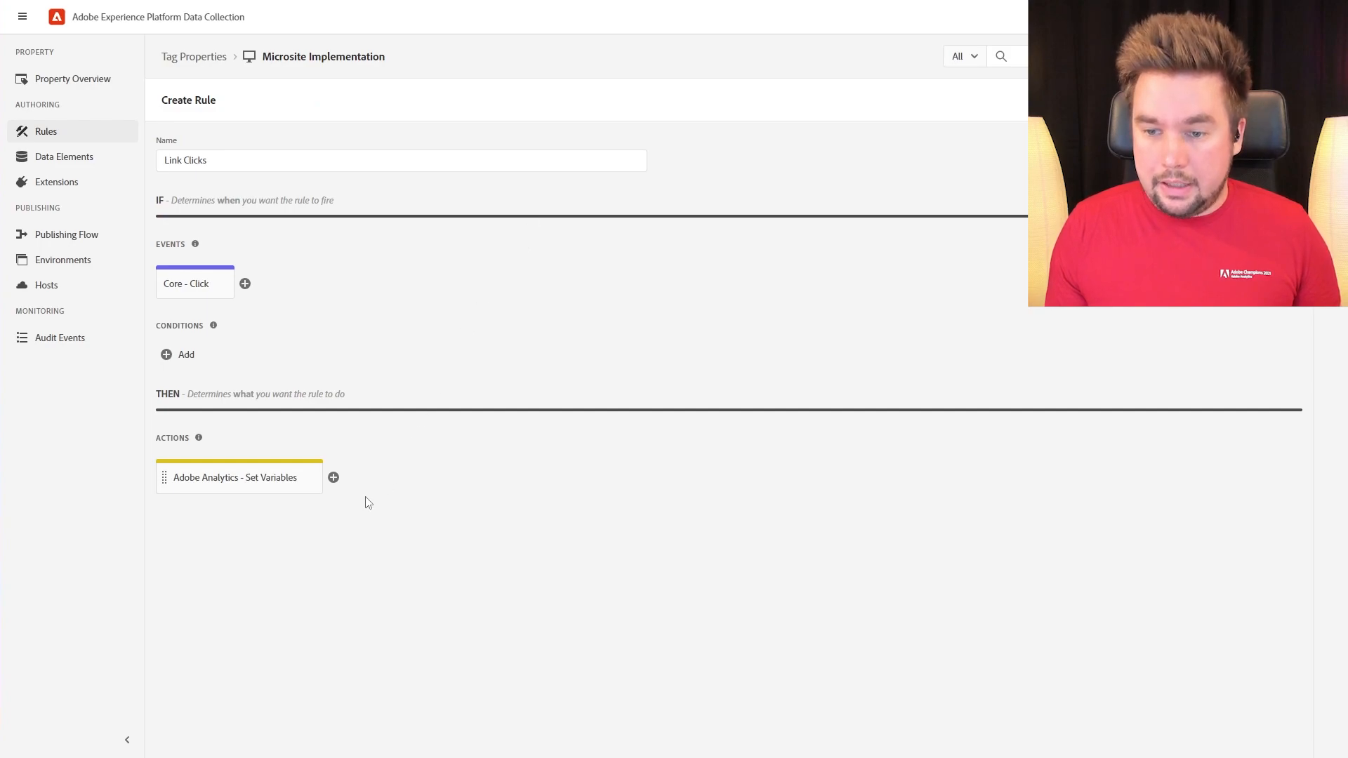
# Add an Adobe Analytics Send Beacon action after Set Variables in the Link Clicks rule, with s.tl() tracking that is not a page view.
pyautogui.click(334, 478)
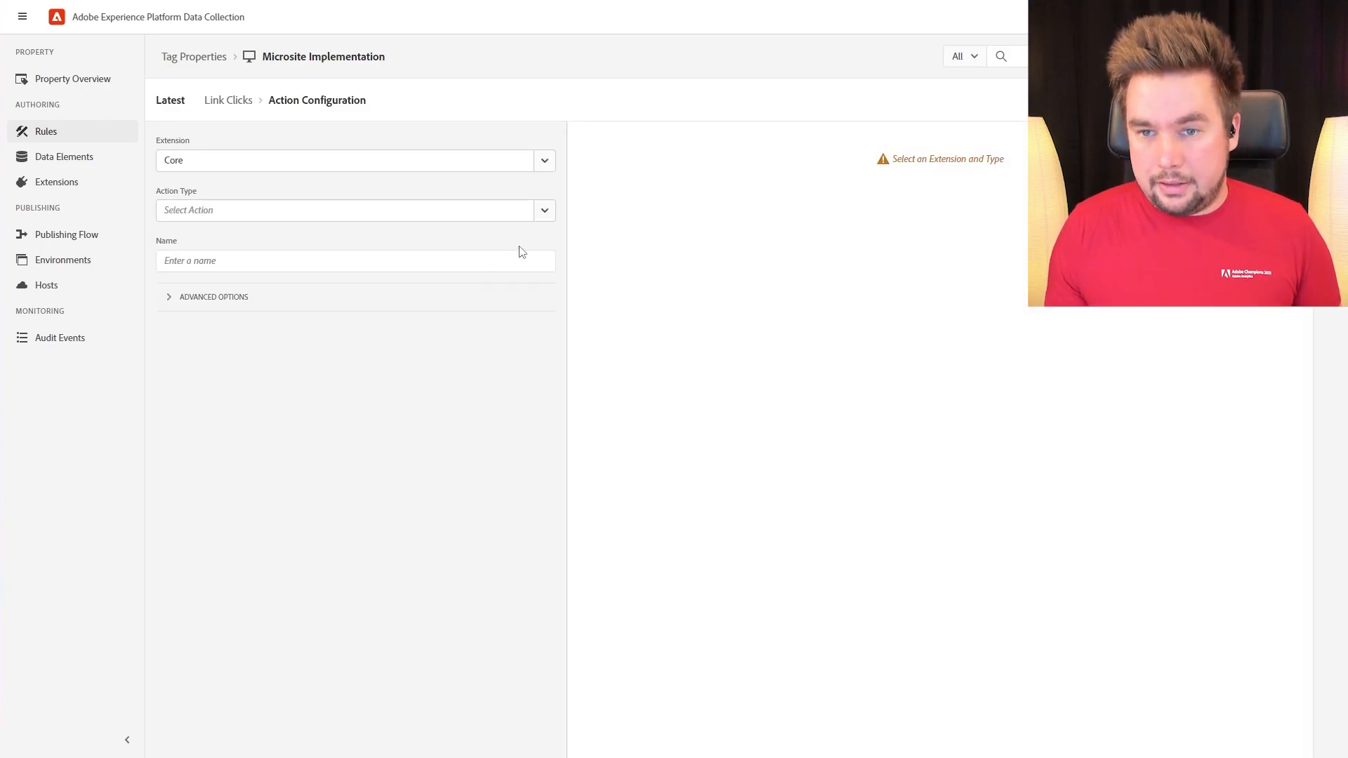
pyautogui.click(544, 160)
pyautogui.click(510, 189)
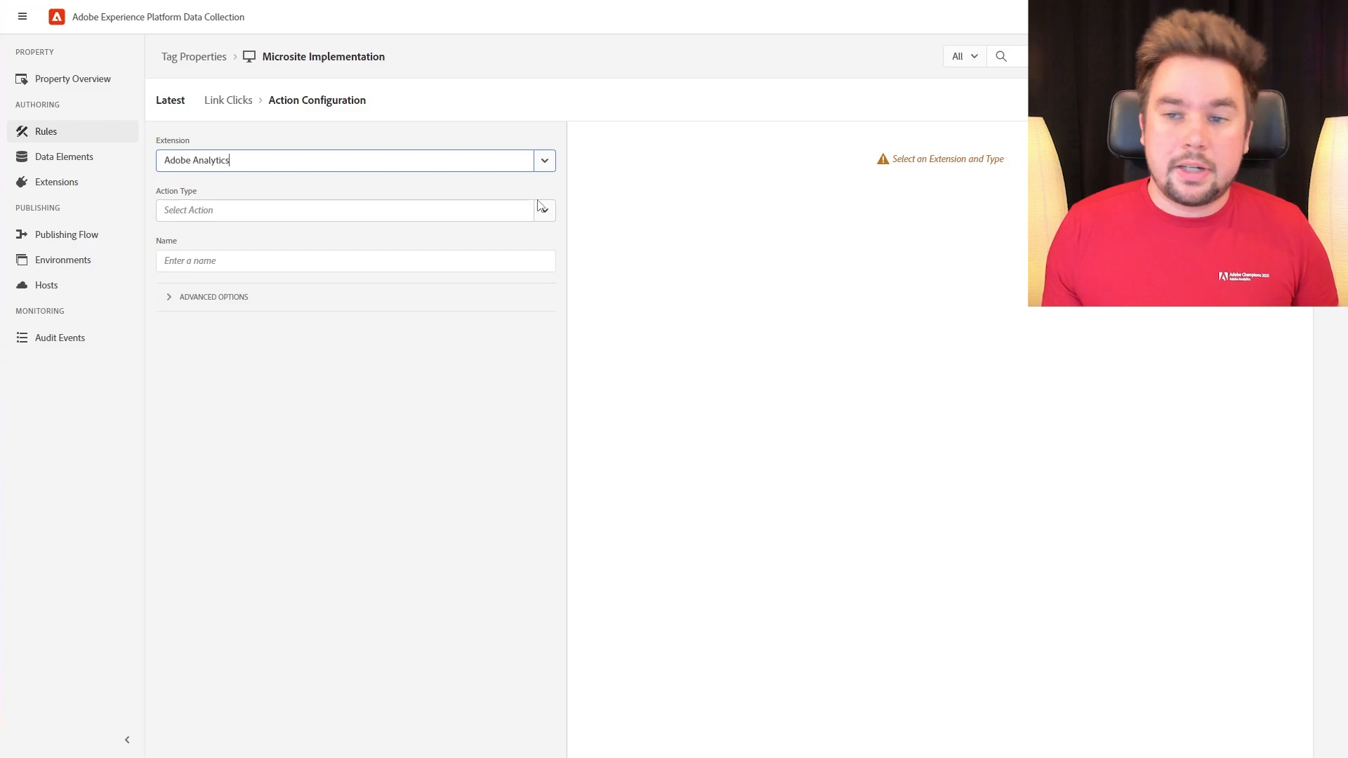
pyautogui.click(545, 211)
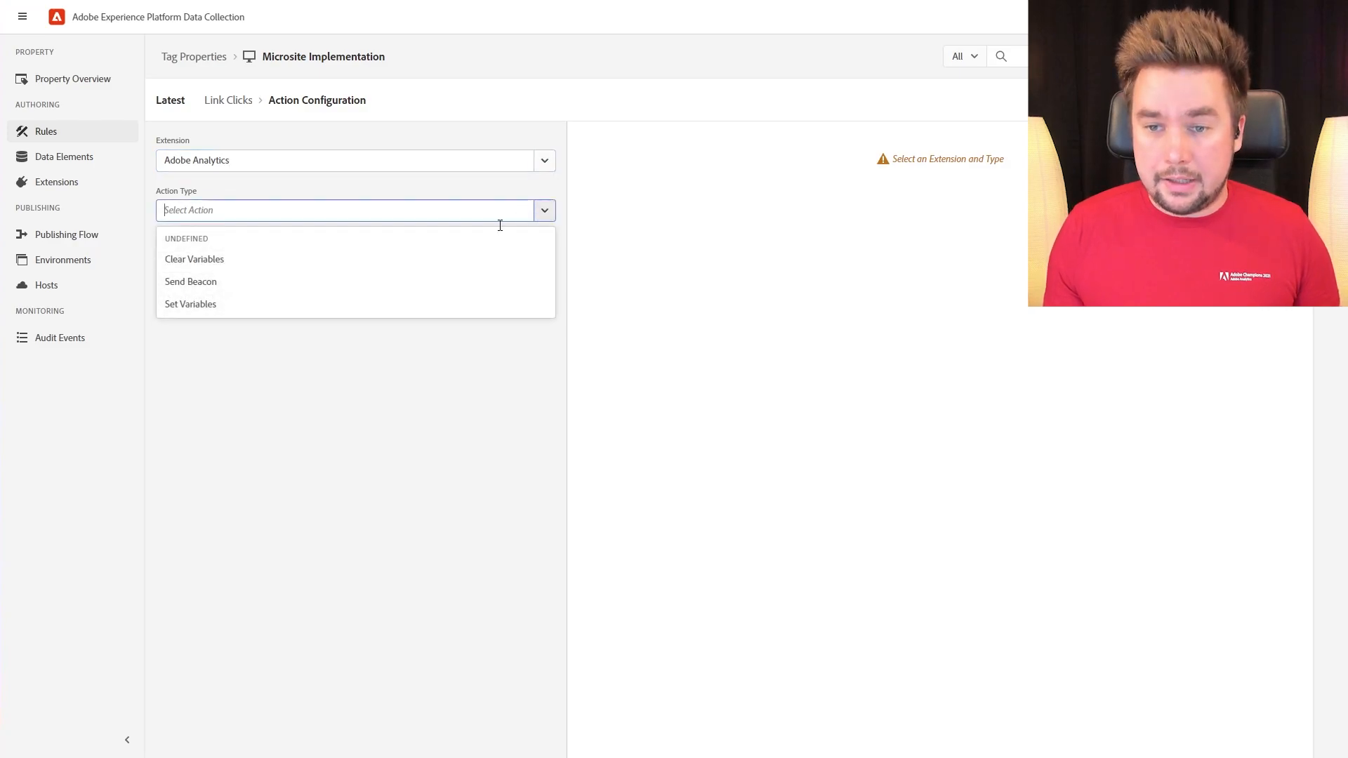
pyautogui.click(346, 291)
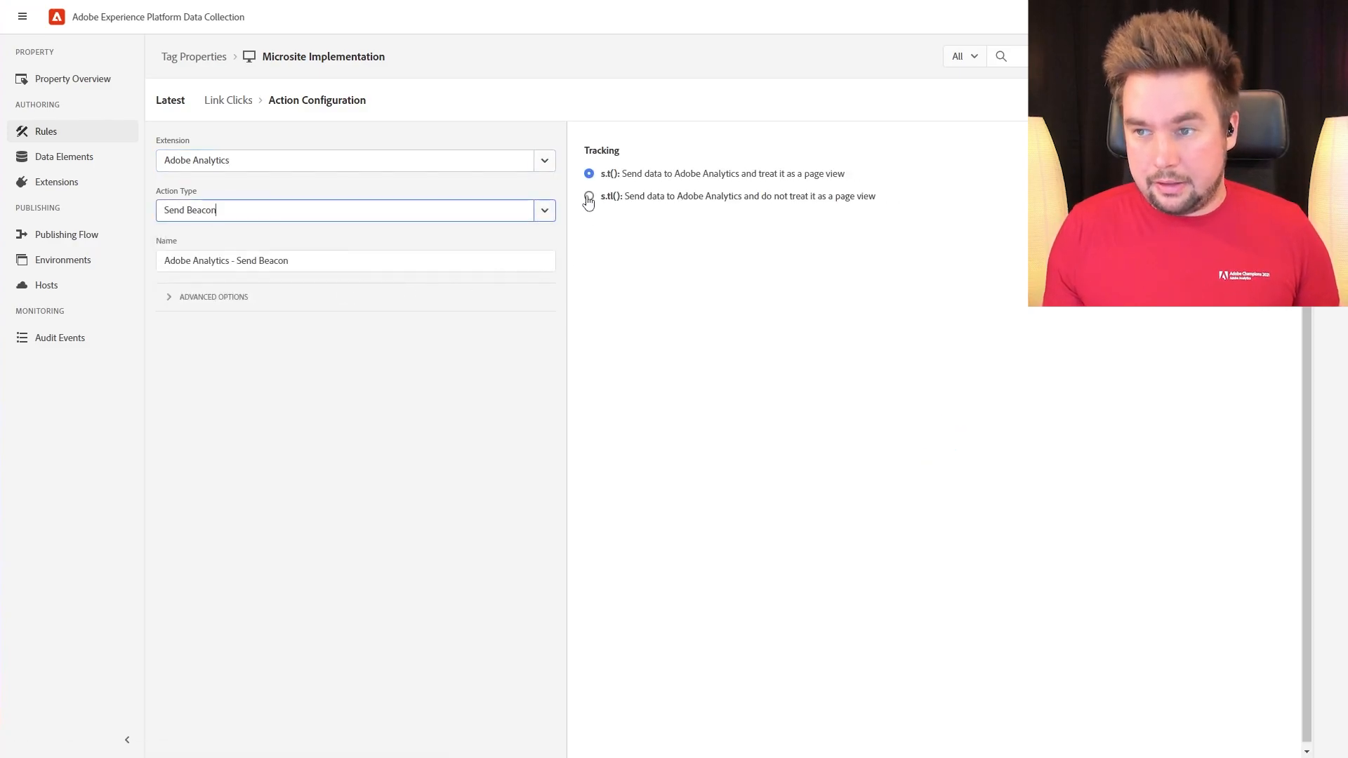
pyautogui.click(589, 197)
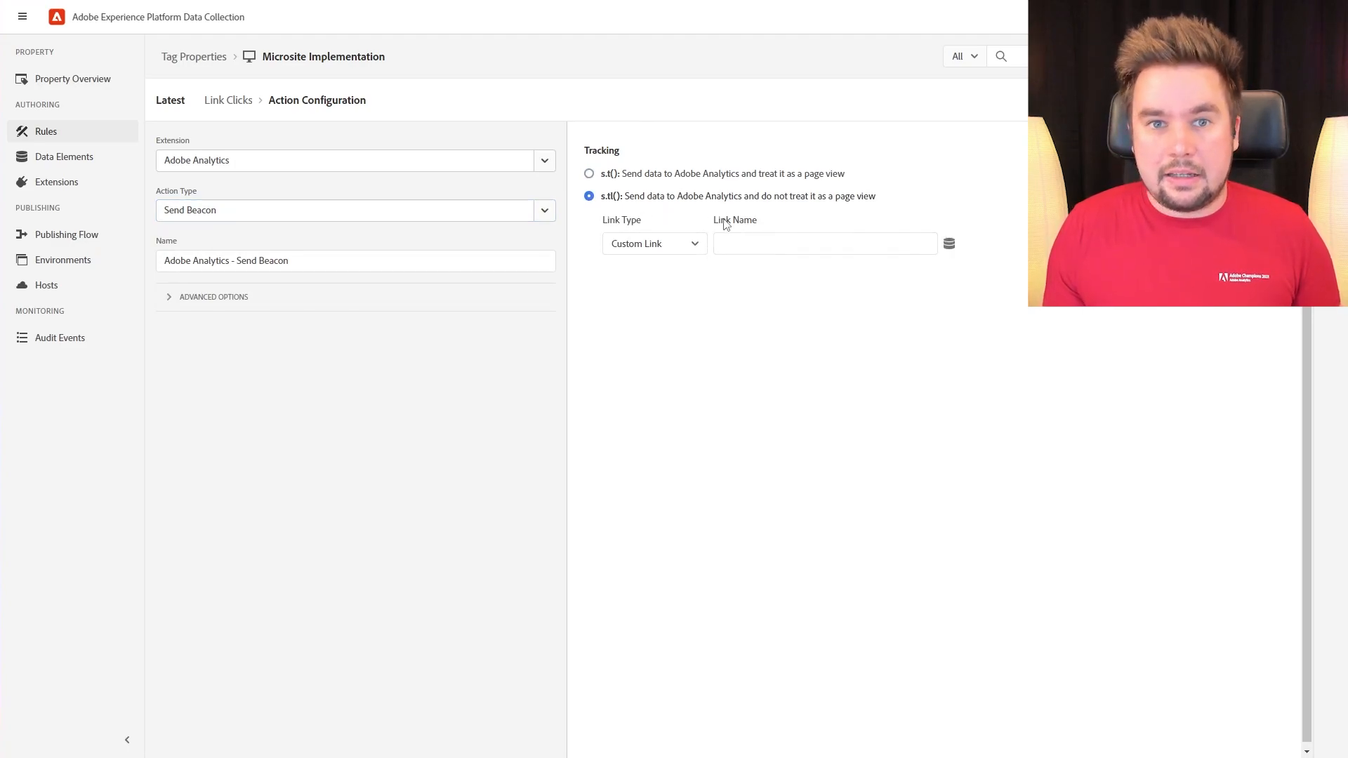
# Set the custom link's name to "Clicked %Link | Display Text%", keep the action and save the Link Clicks rule.
pyautogui.click(742, 246)
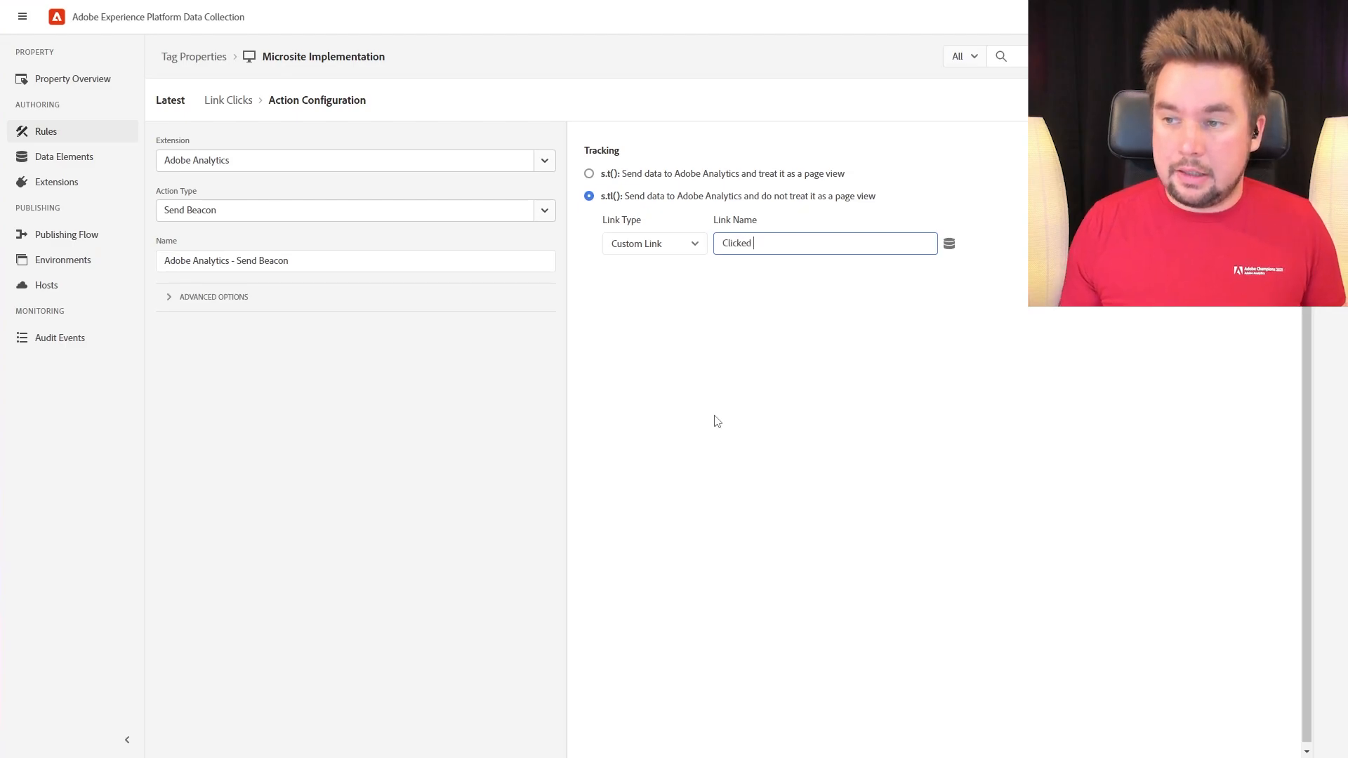
pyautogui.click(949, 243)
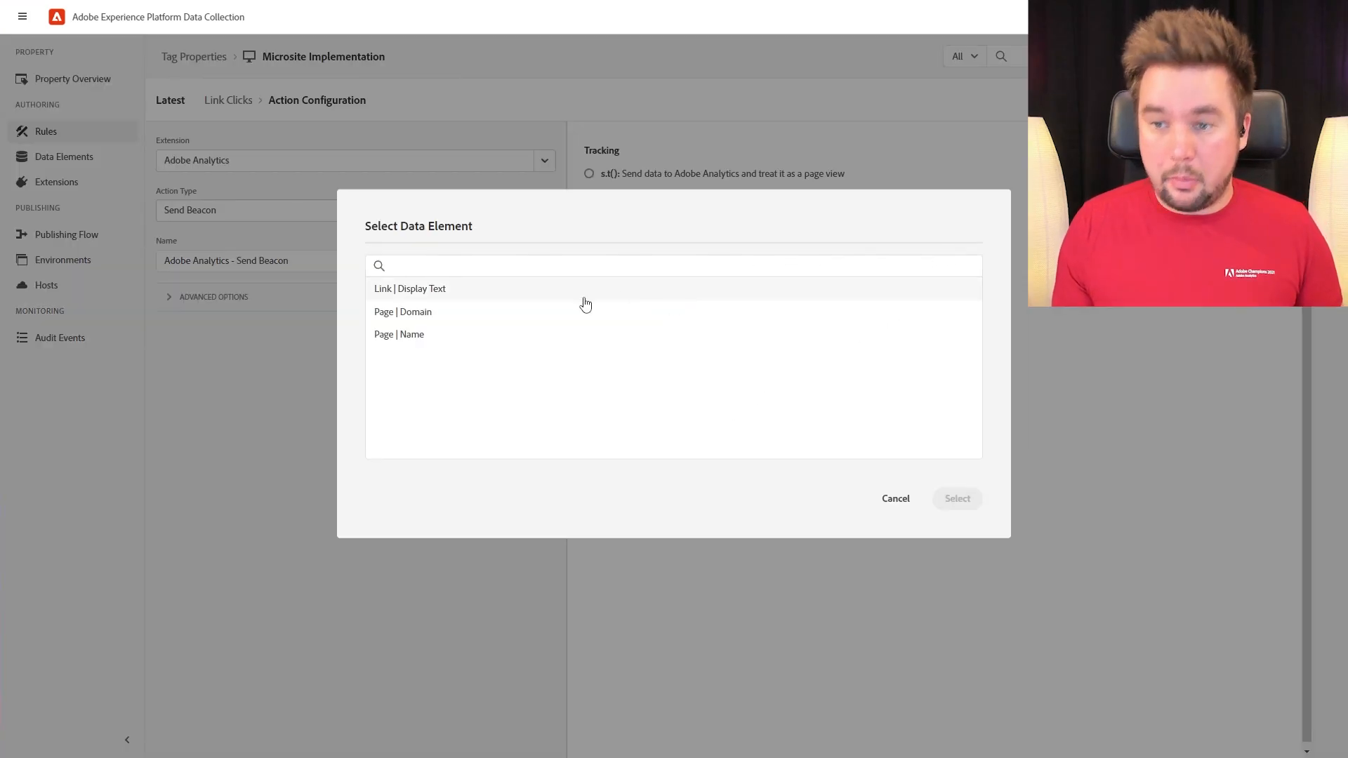
pyautogui.click(486, 289)
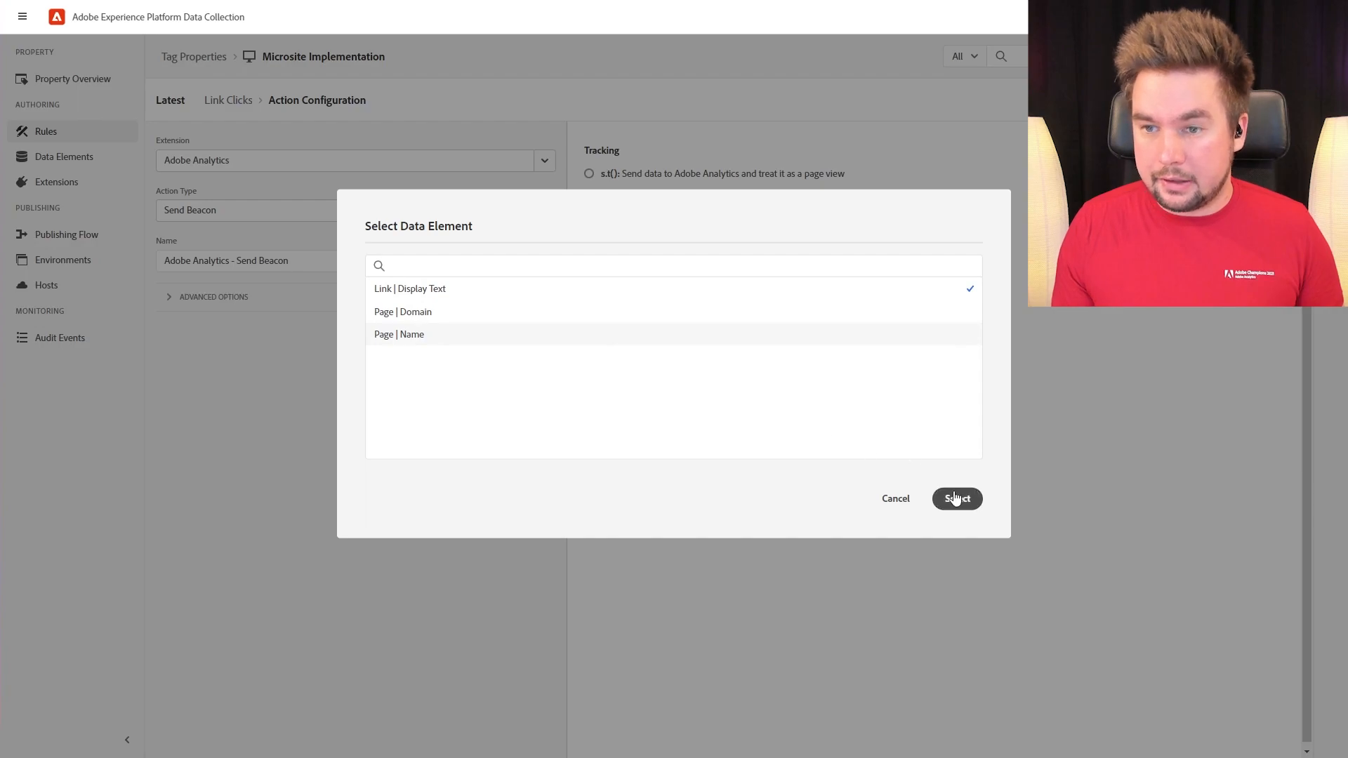
pyautogui.click(955, 497)
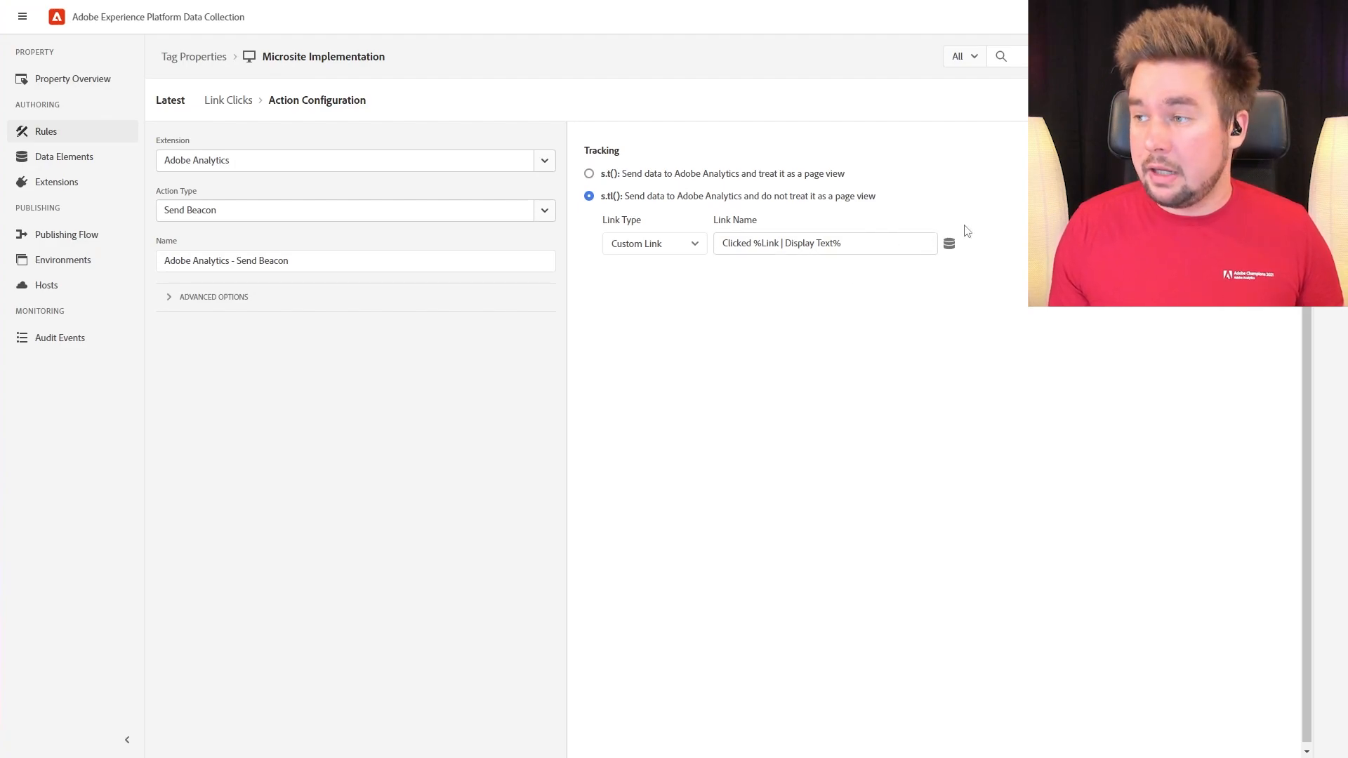
pyautogui.click(1262, 100)
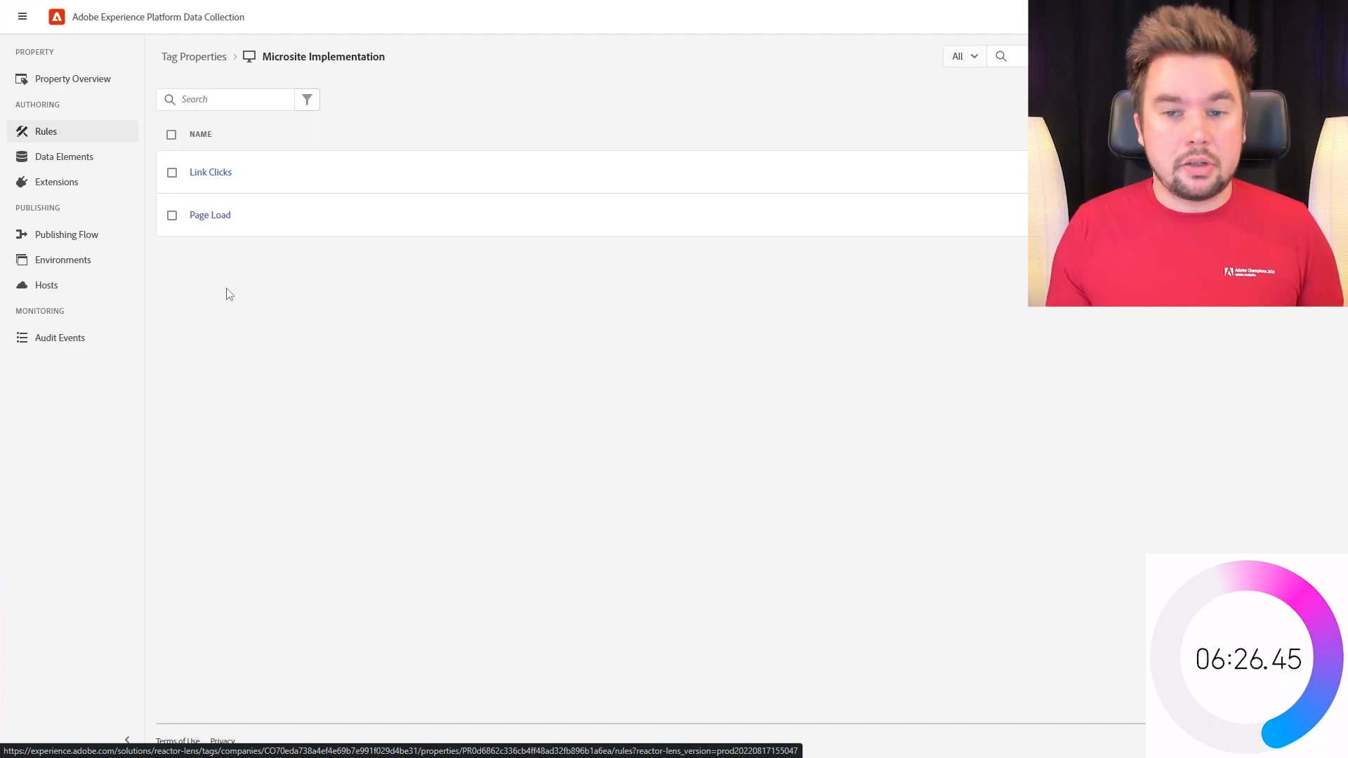
# Create a library named "Innit" in the Development environment with all changed resources, and save and build it.
pyautogui.click(100, 239)
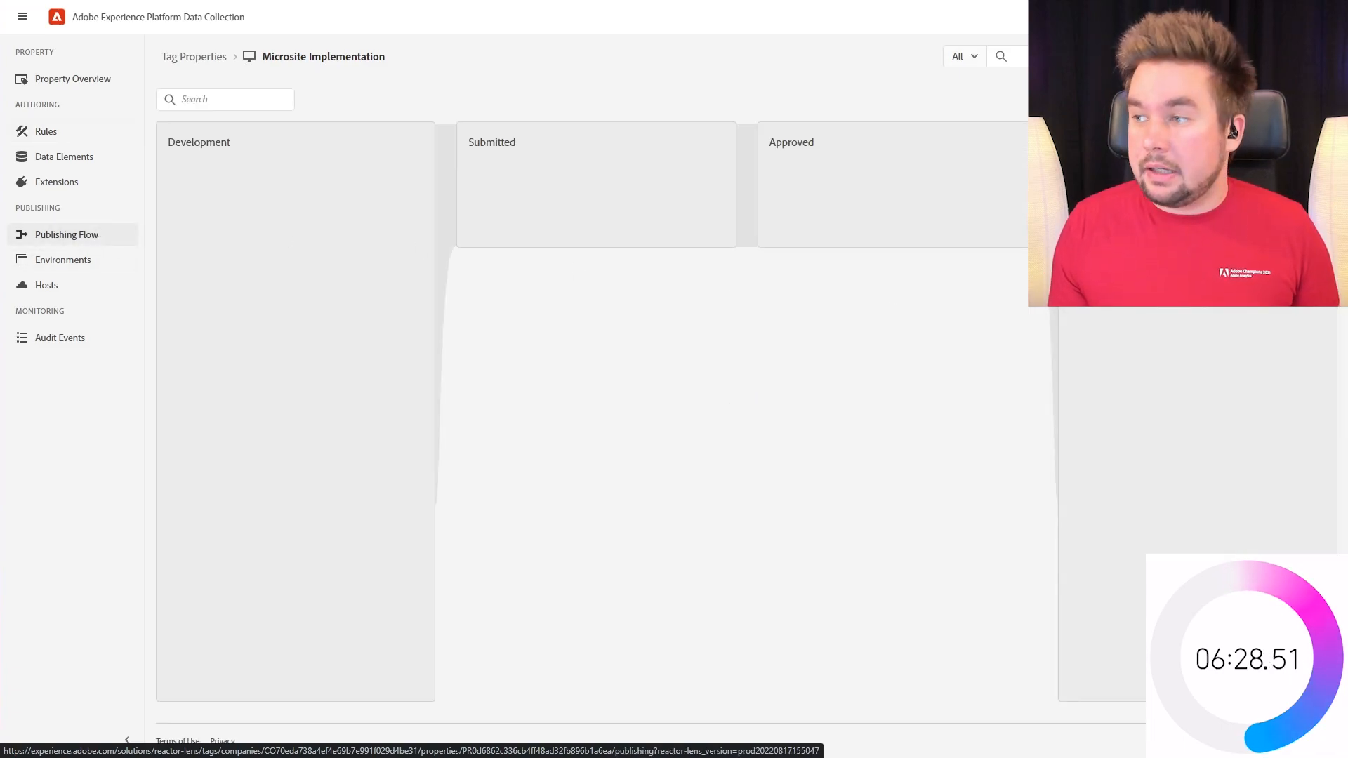
pyautogui.click(1294, 99)
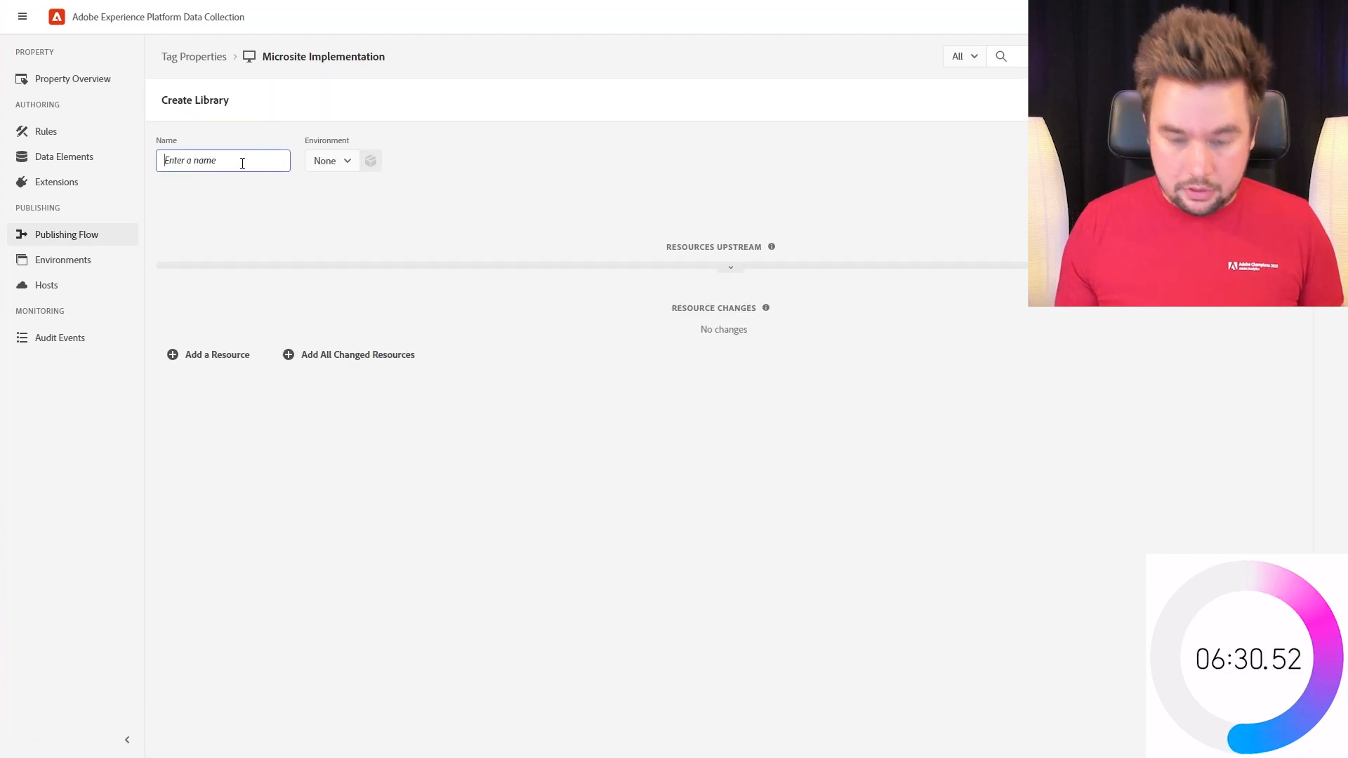
pyautogui.write('Innit')
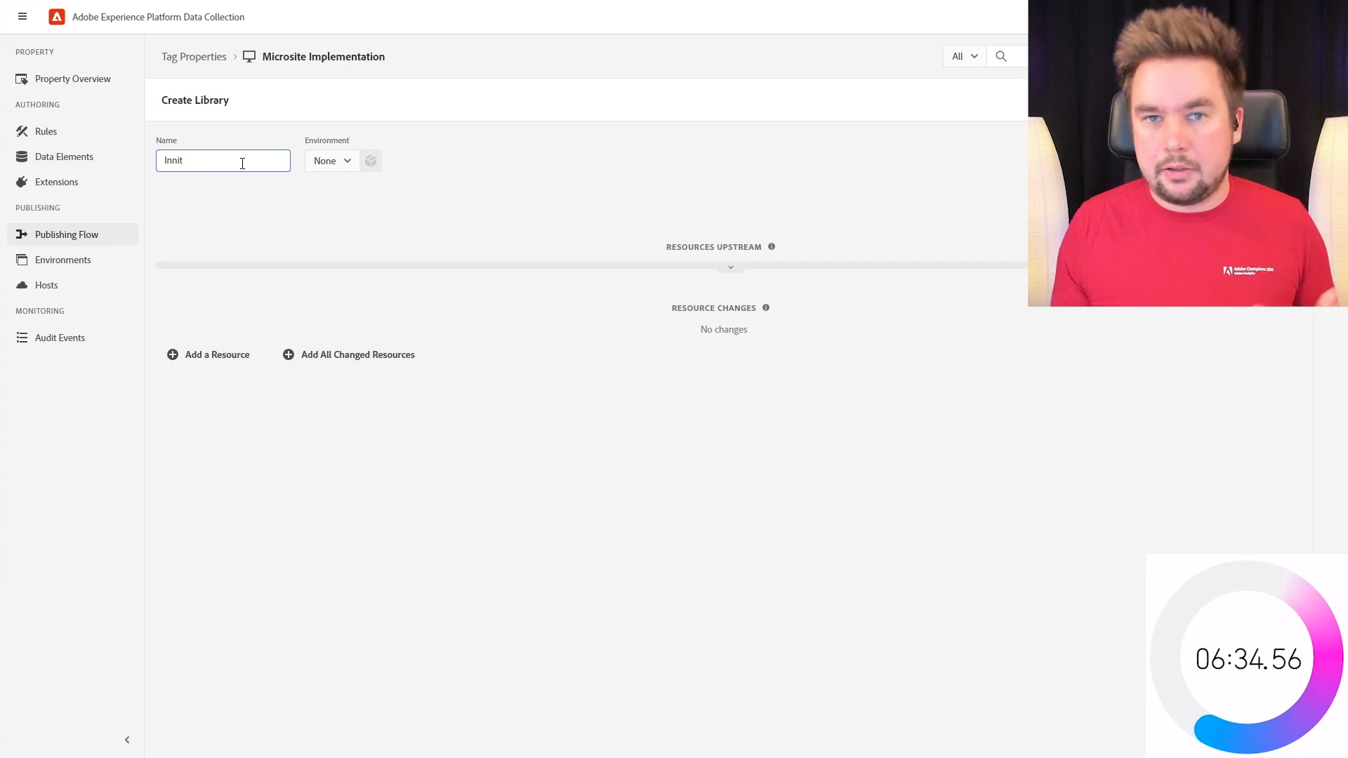
pyautogui.click(324, 165)
pyautogui.click(367, 219)
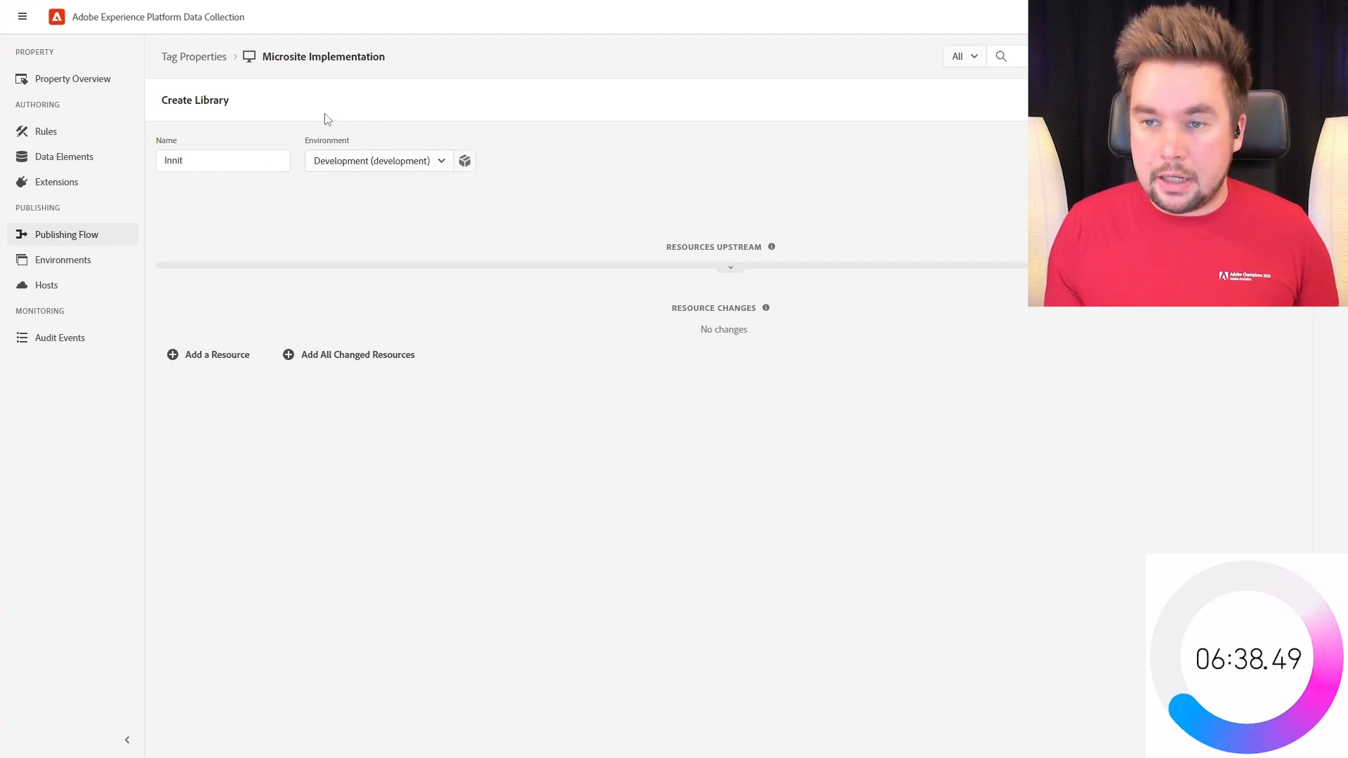
pyautogui.click(347, 358)
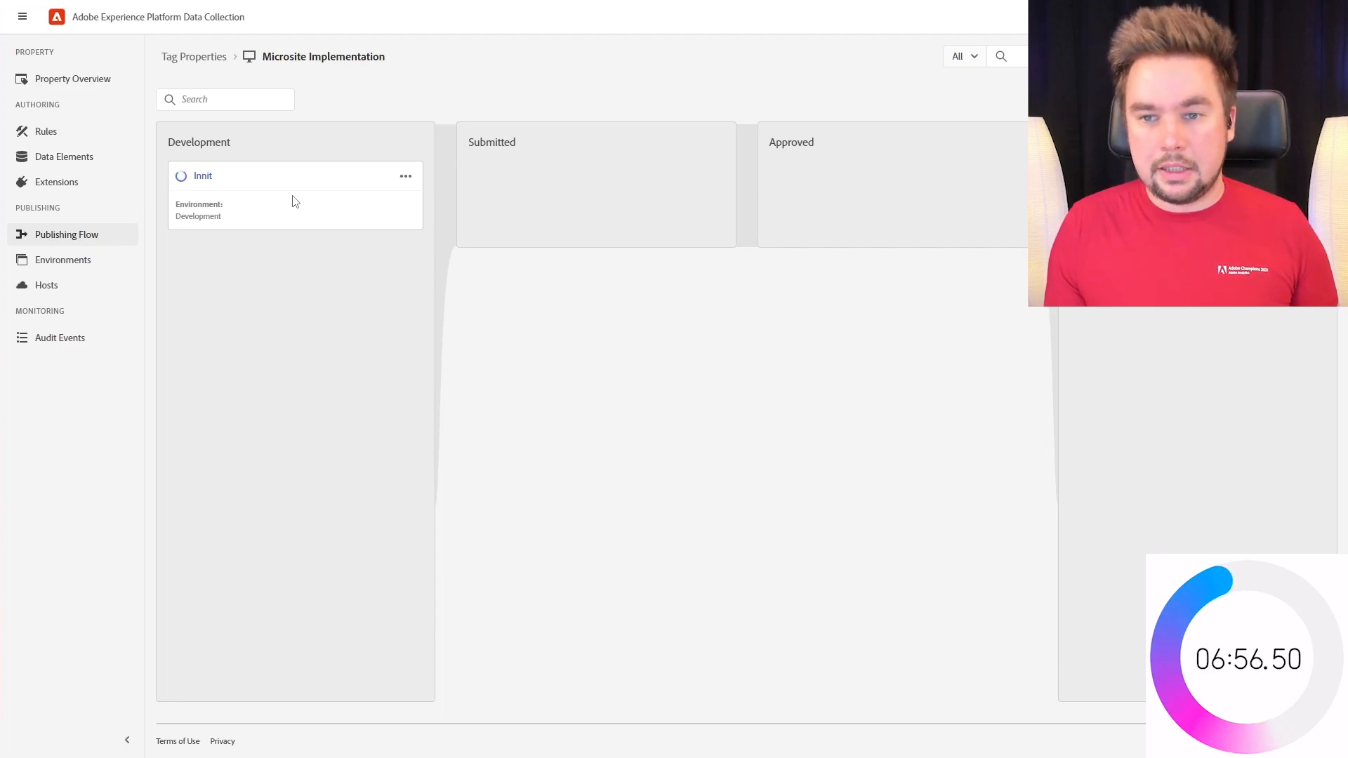
# Submit the Innit library and build it to Staging.
pyautogui.click(407, 177)
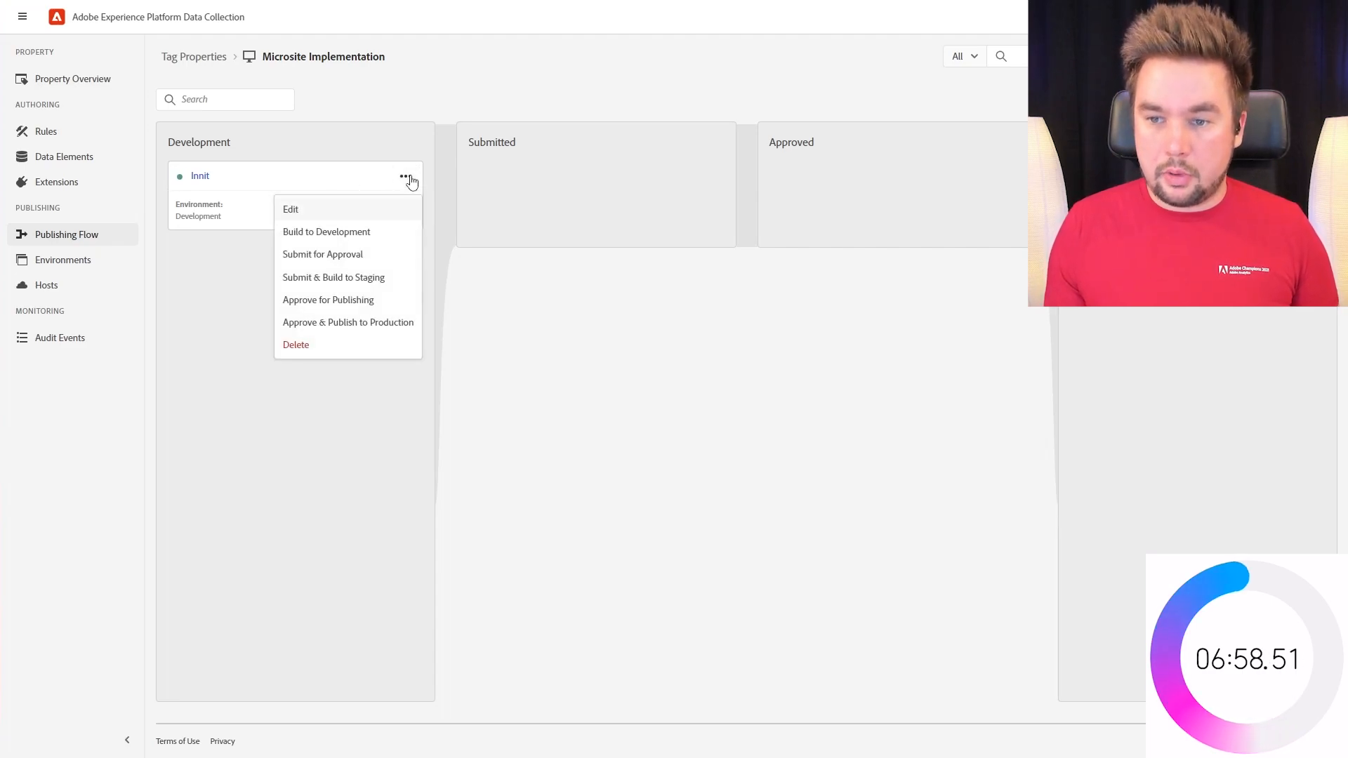
pyautogui.click(358, 280)
pyautogui.click(709, 423)
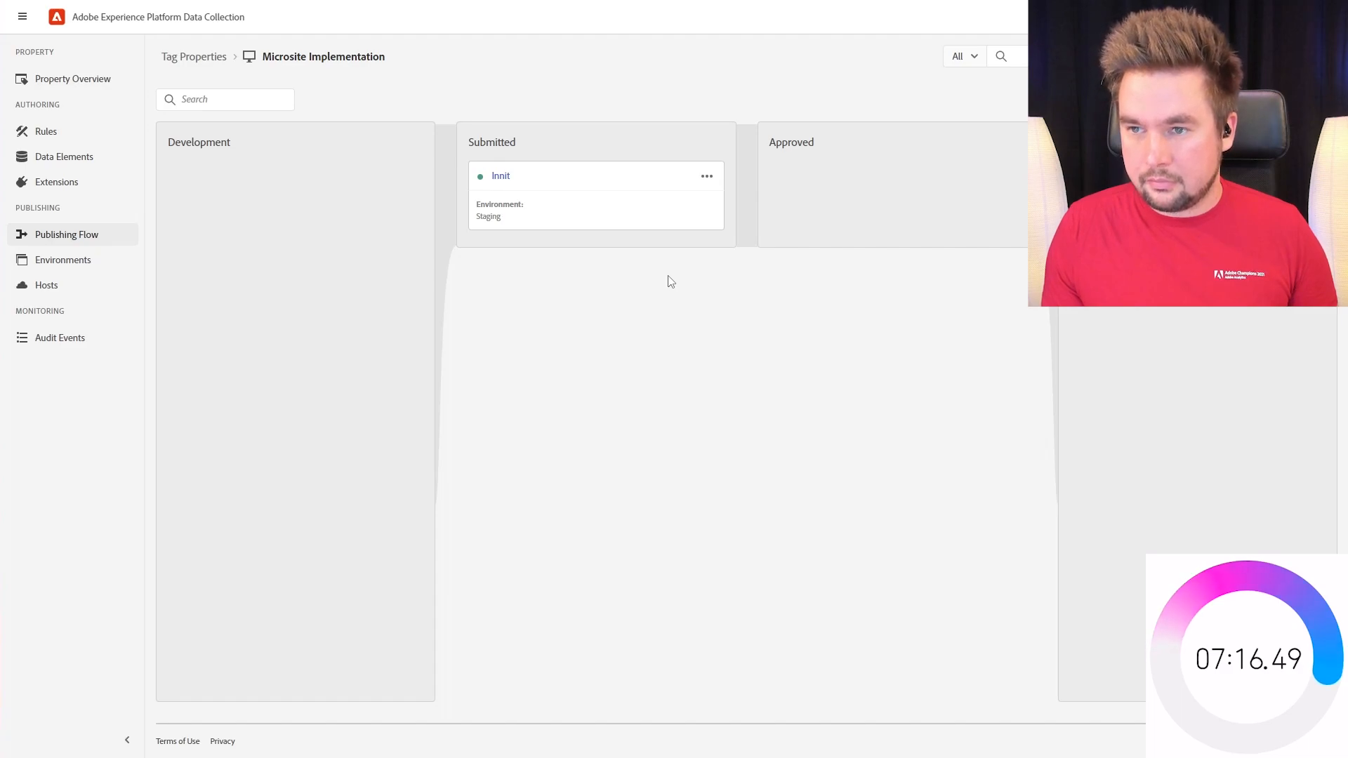
# Approve the submitted Innit library and publish it to Production.
pyautogui.click(706, 177)
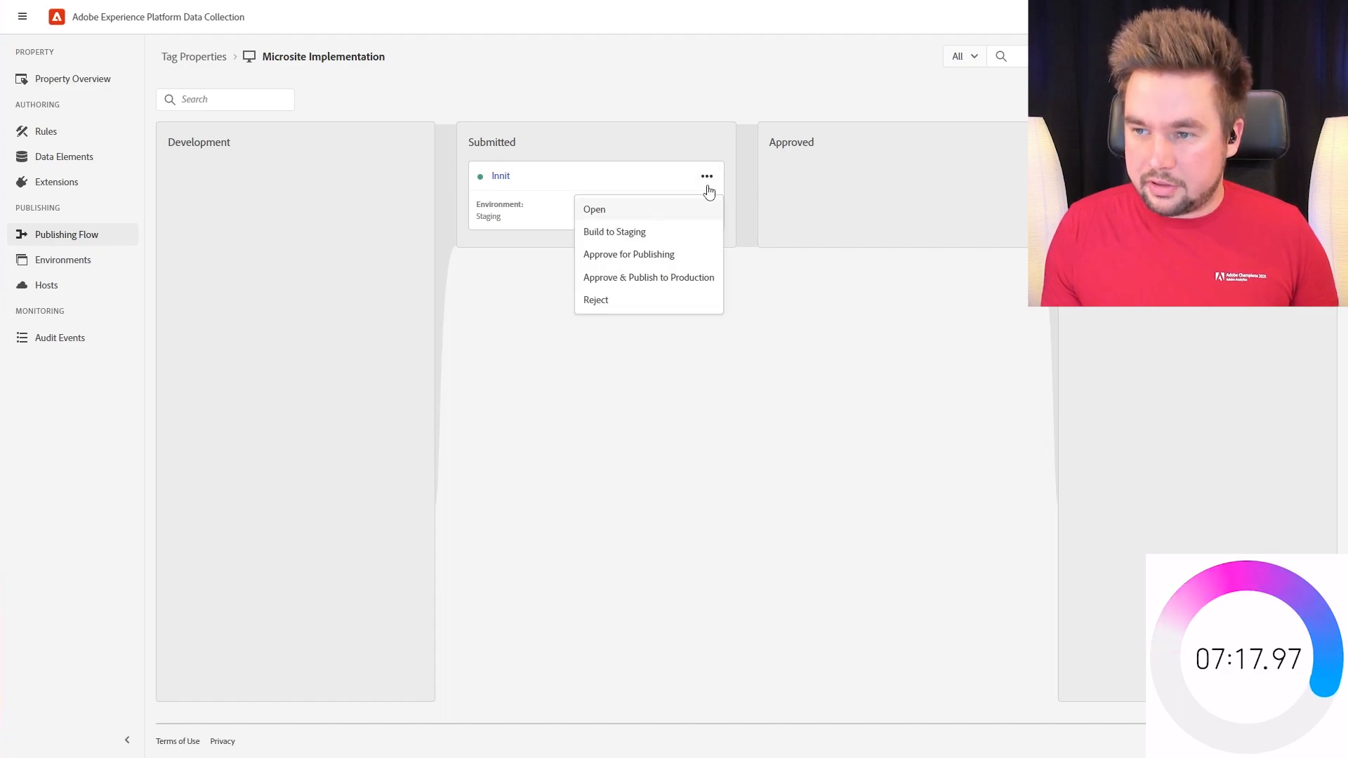
pyautogui.click(679, 281)
pyautogui.click(741, 415)
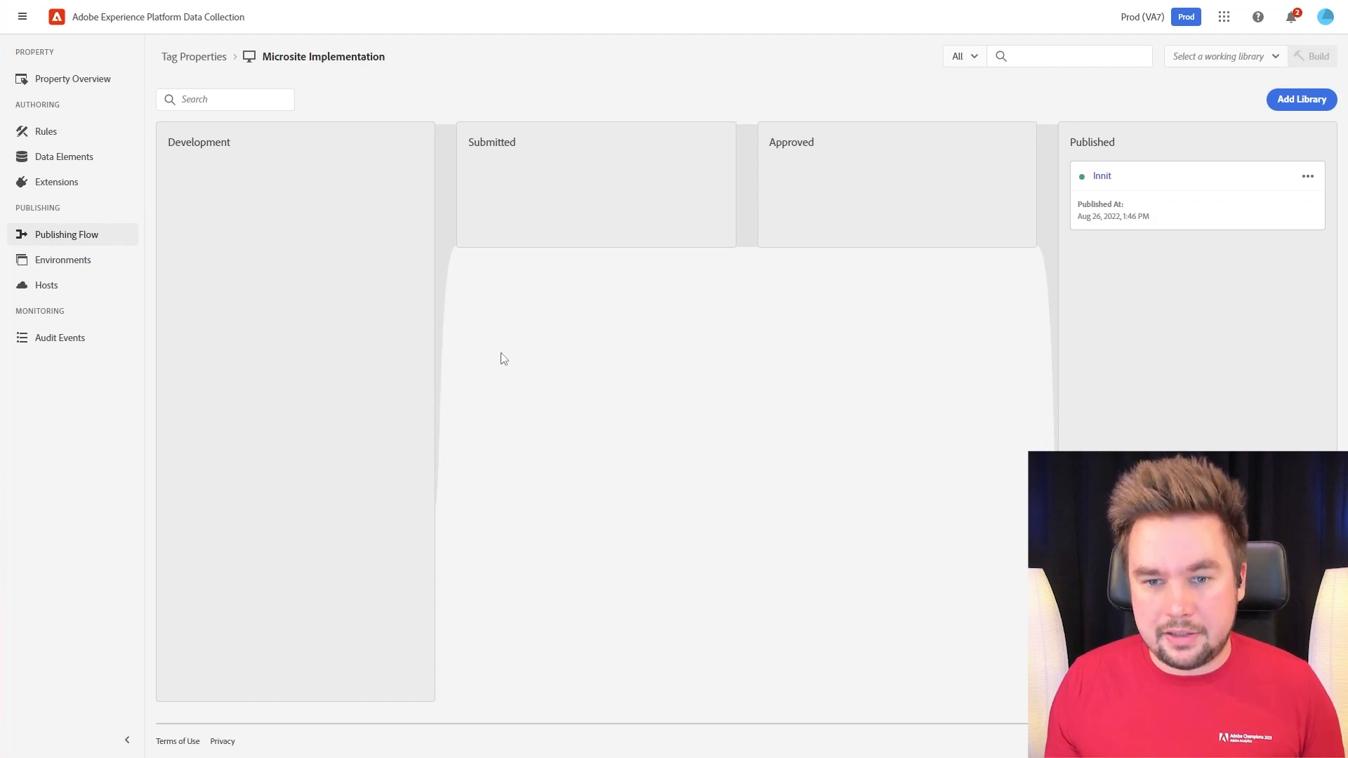
# Open the web install instructions of the Production environment.
pyautogui.click(91, 264)
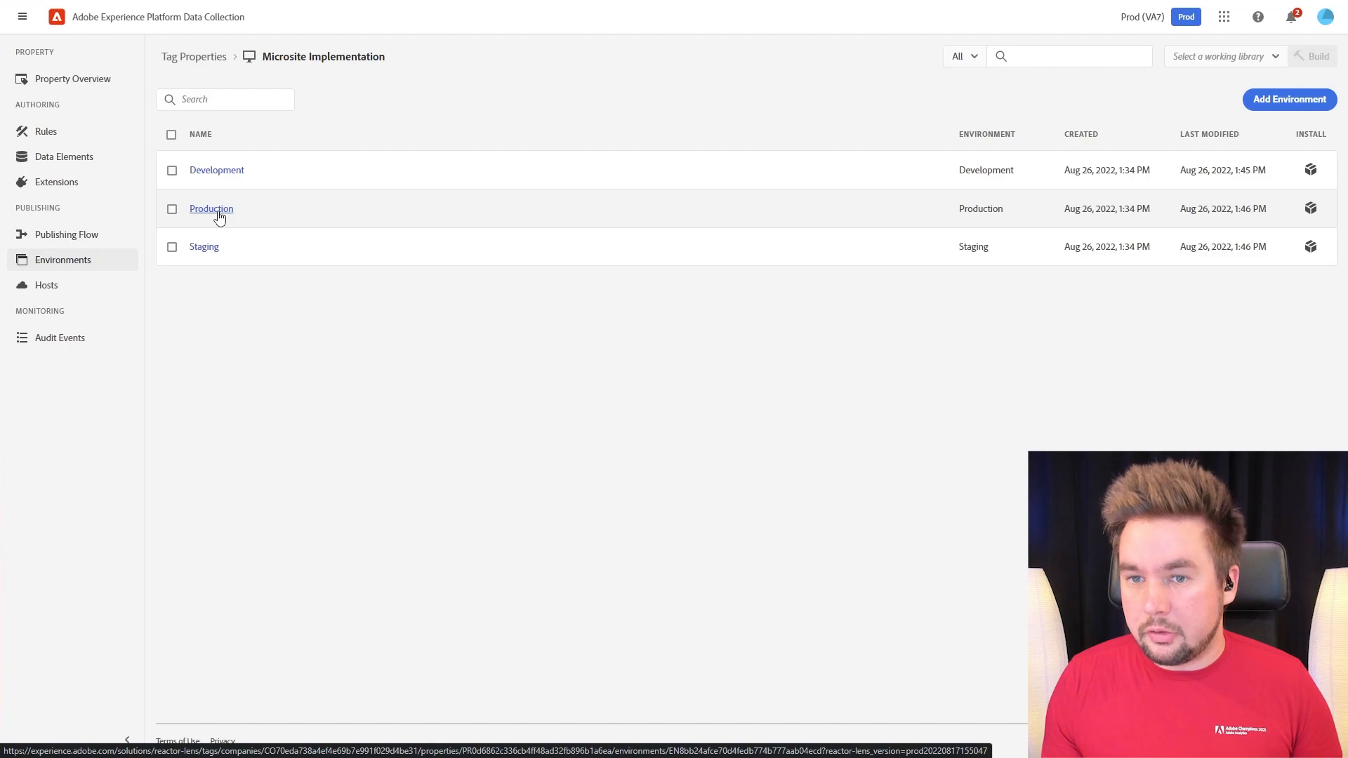
pyautogui.click(1311, 209)
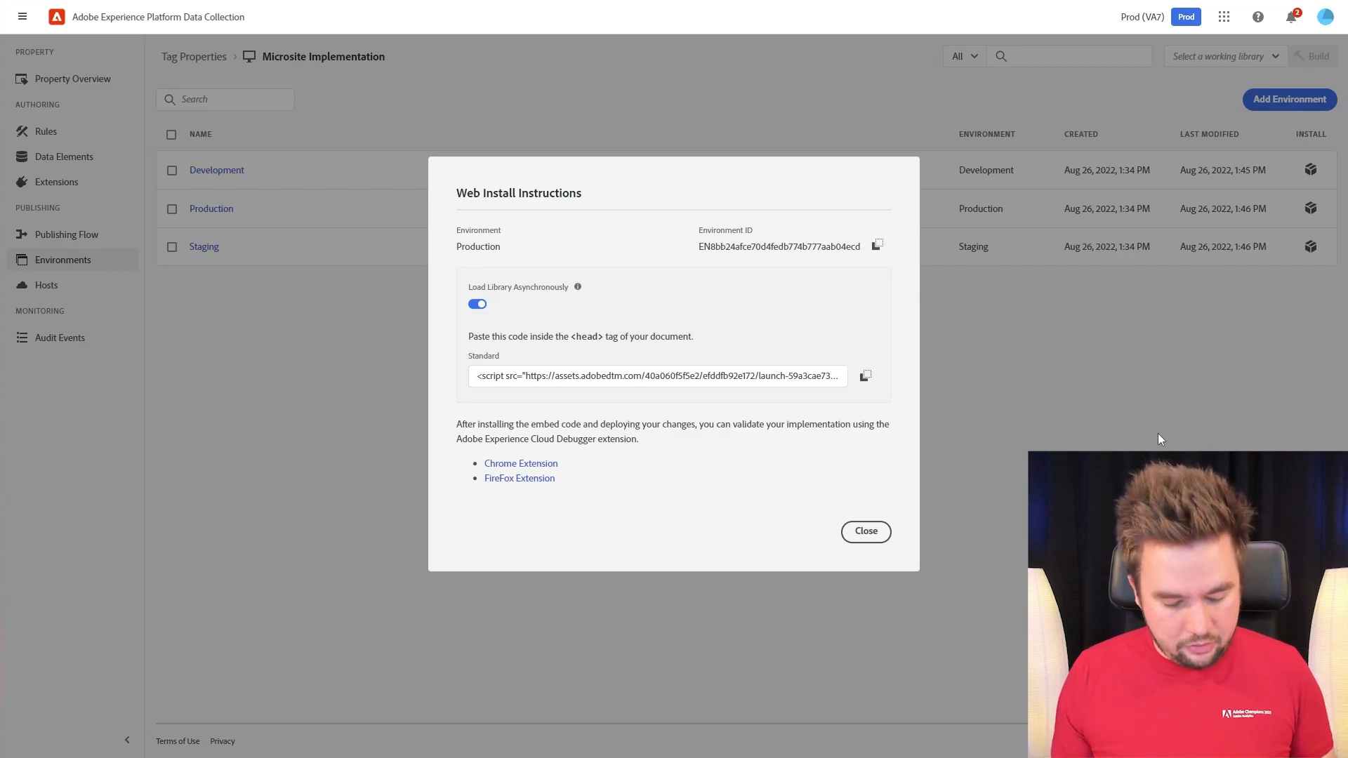
# Inject the Production embed code across analyticshour.io through the Tags configuration of the Adobe Experience Platform Debugger.
pyautogui.hotkey('ctrl', 'Tab')
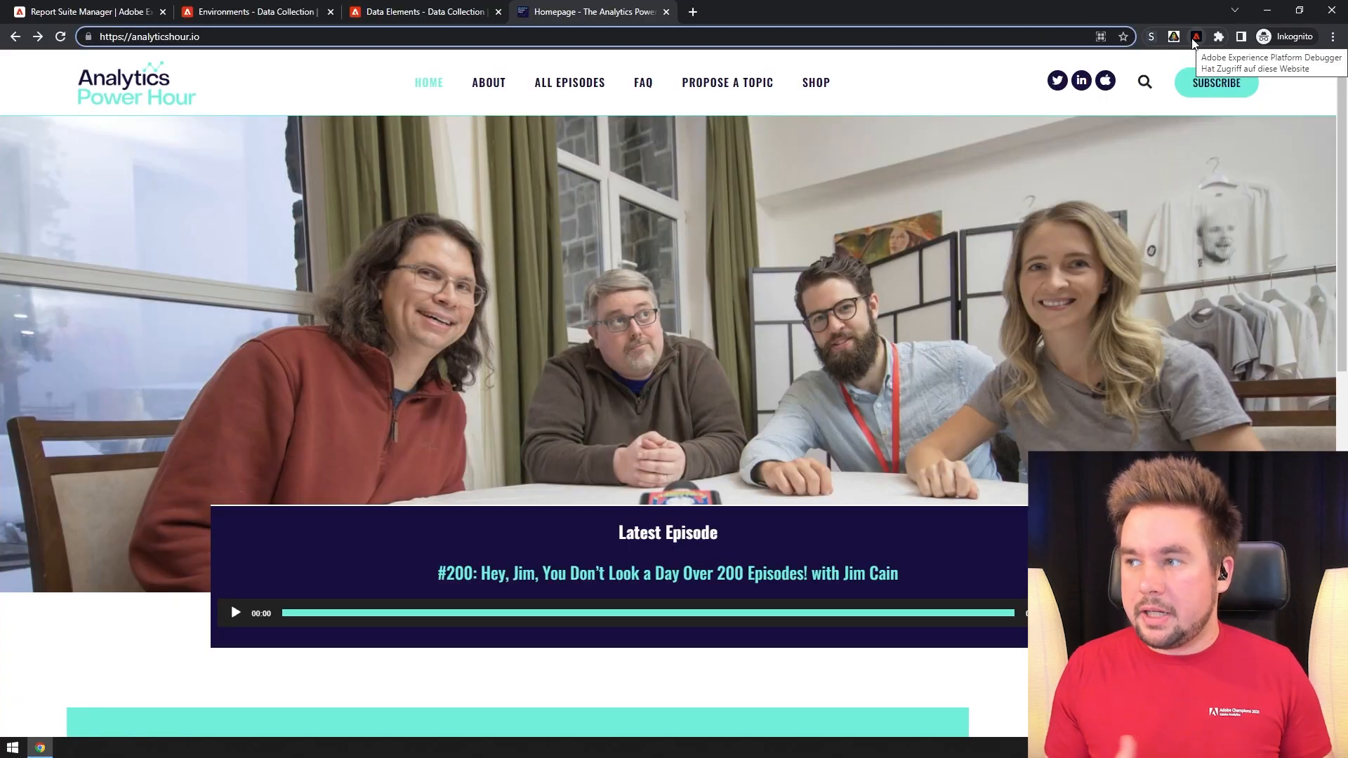
pyautogui.click(1195, 39)
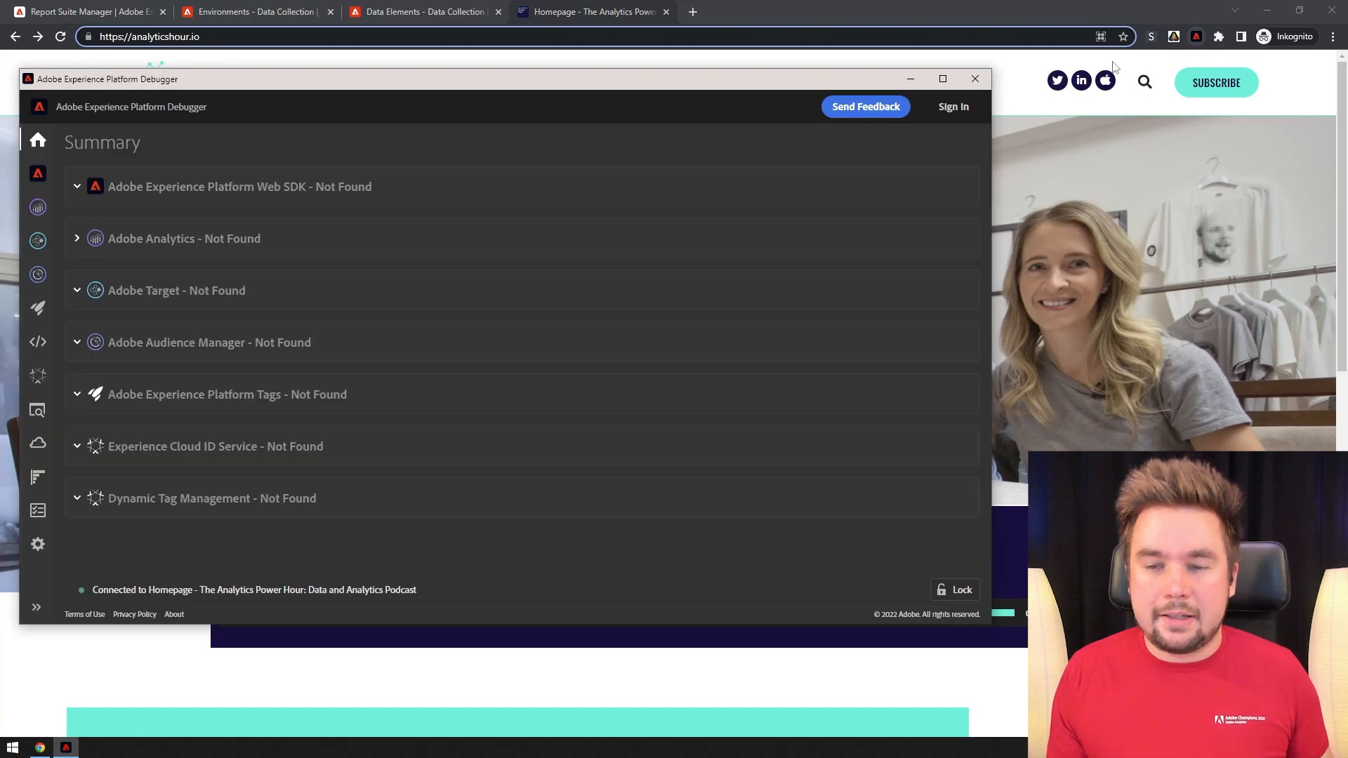
pyautogui.click(38, 313)
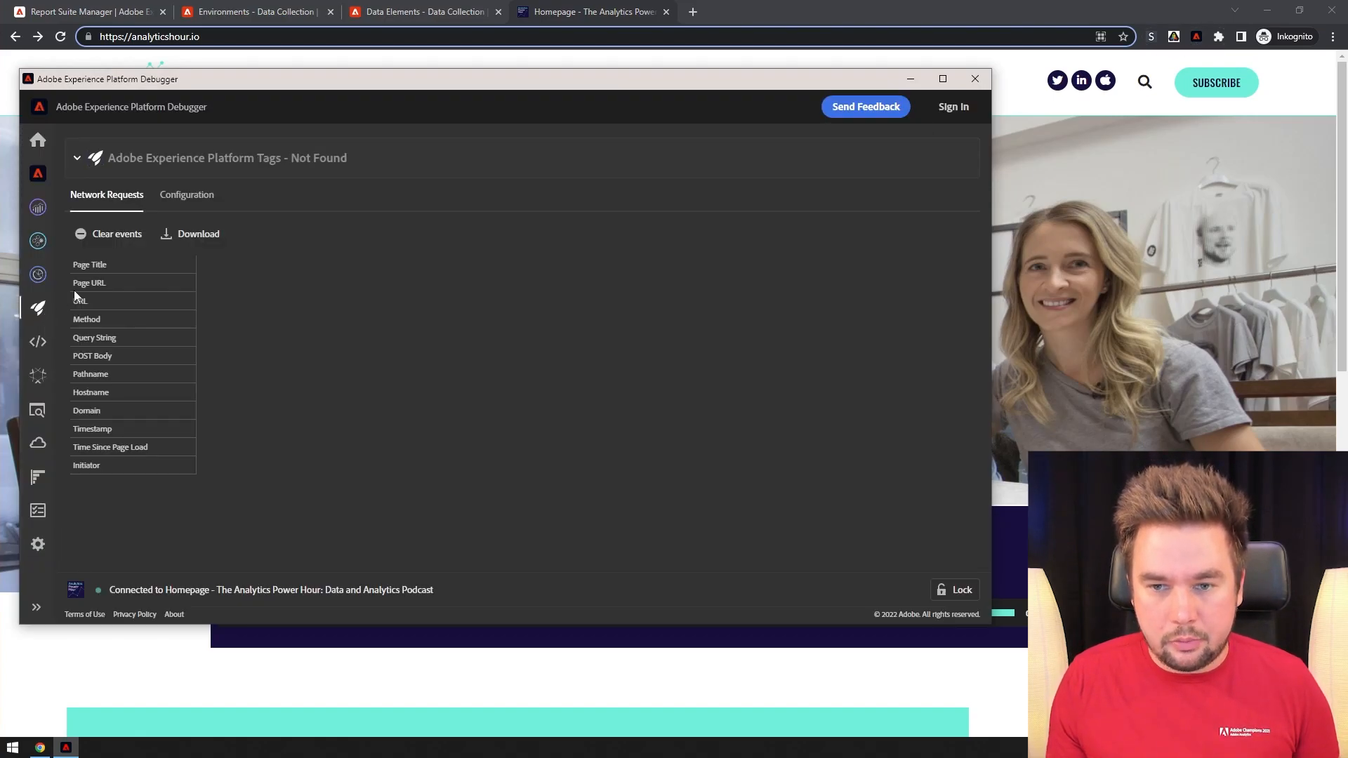
pyautogui.click(181, 197)
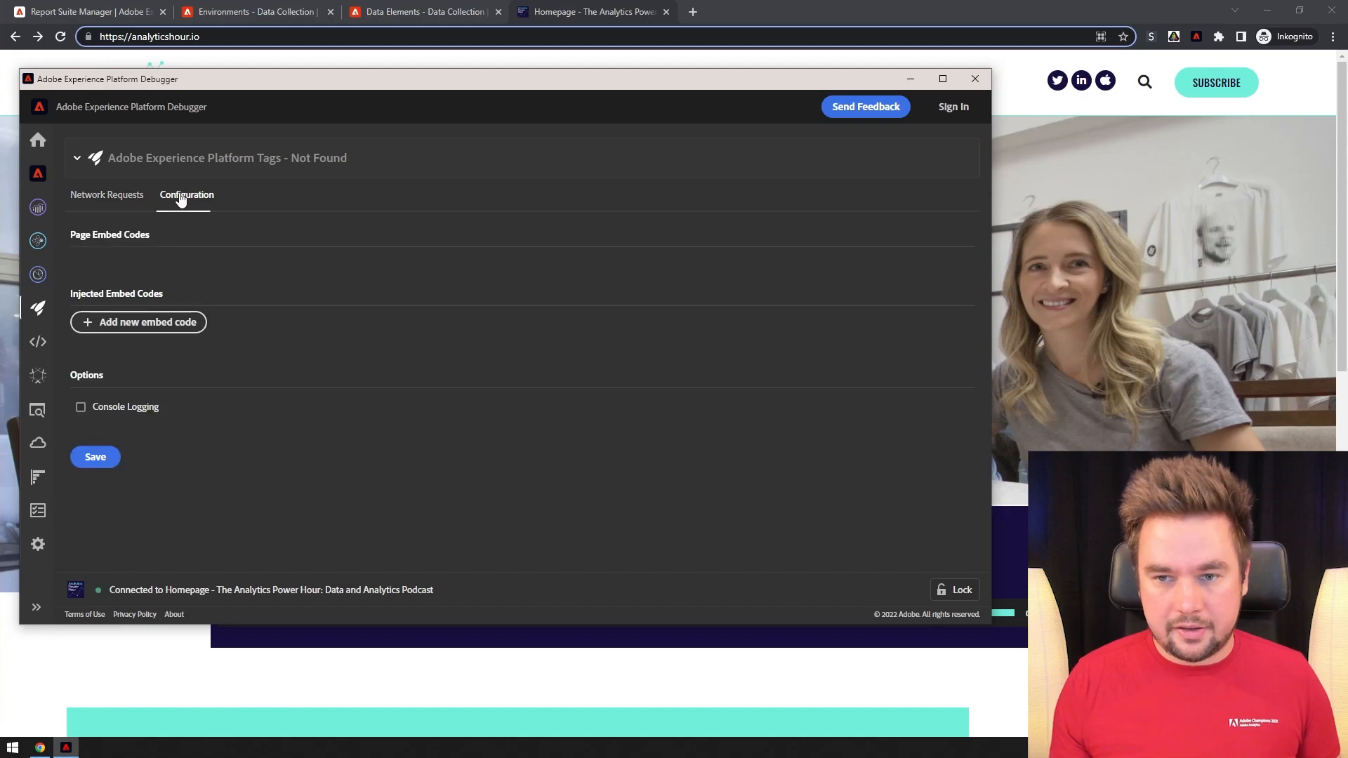
pyautogui.click(186, 324)
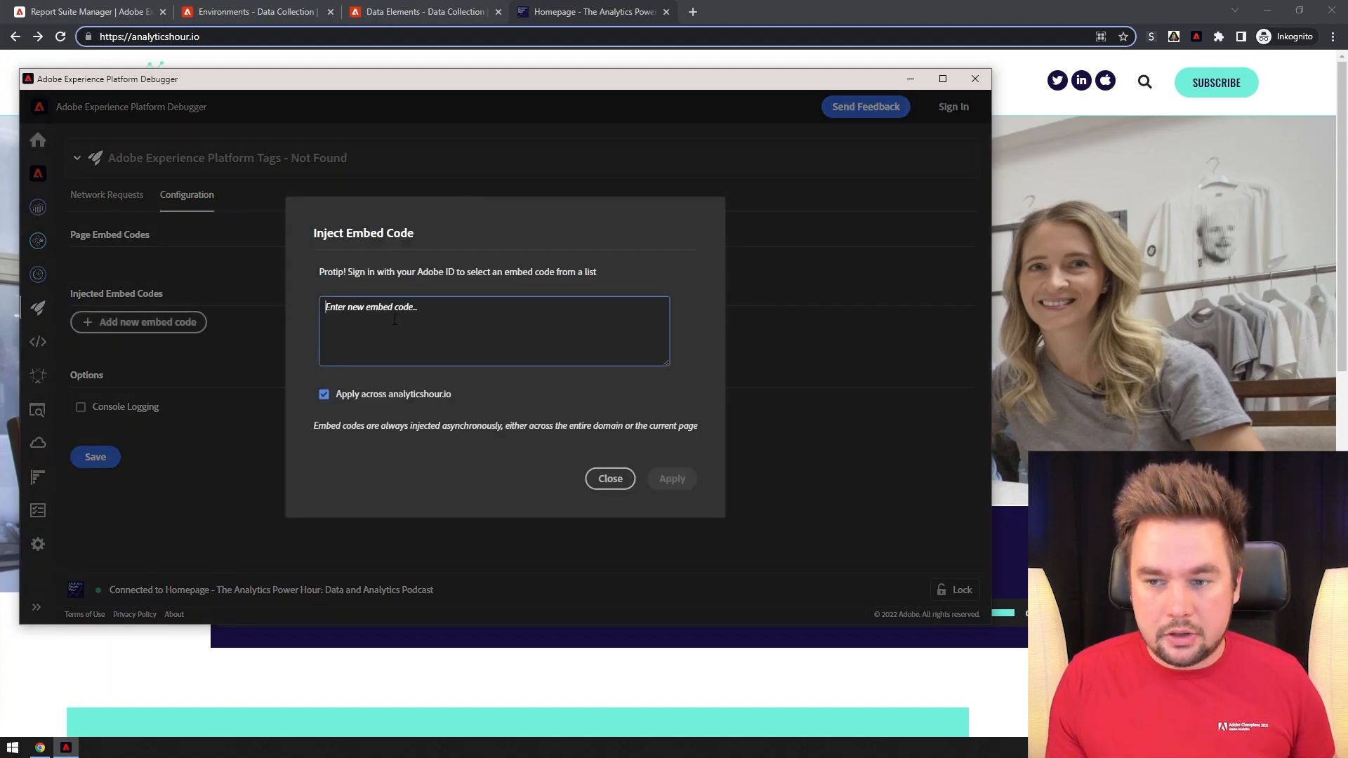
pyautogui.write('<script src="https://assets.adobedtm.com/40a060f5f5e2/efddfb92e172/launch-59a3cae73da7.min.js" async></script>')
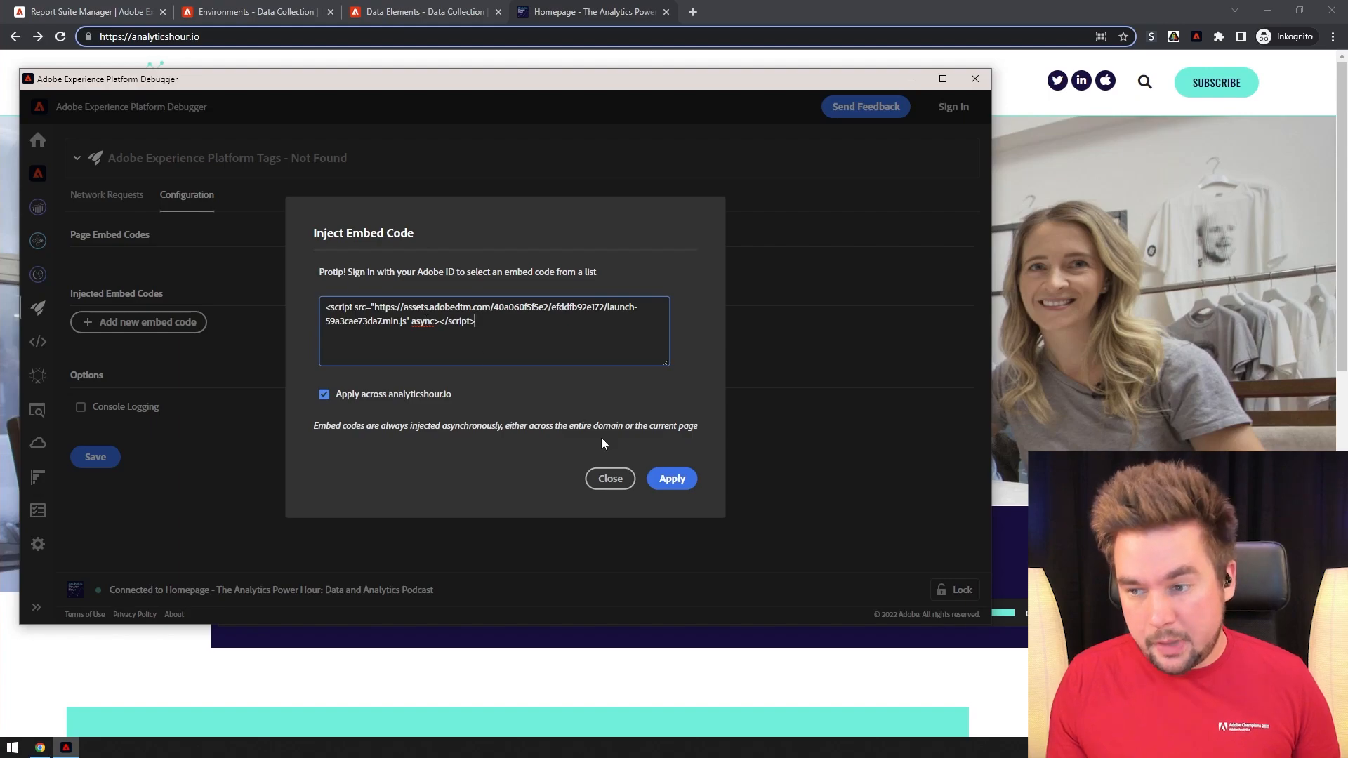
pyautogui.click(672, 480)
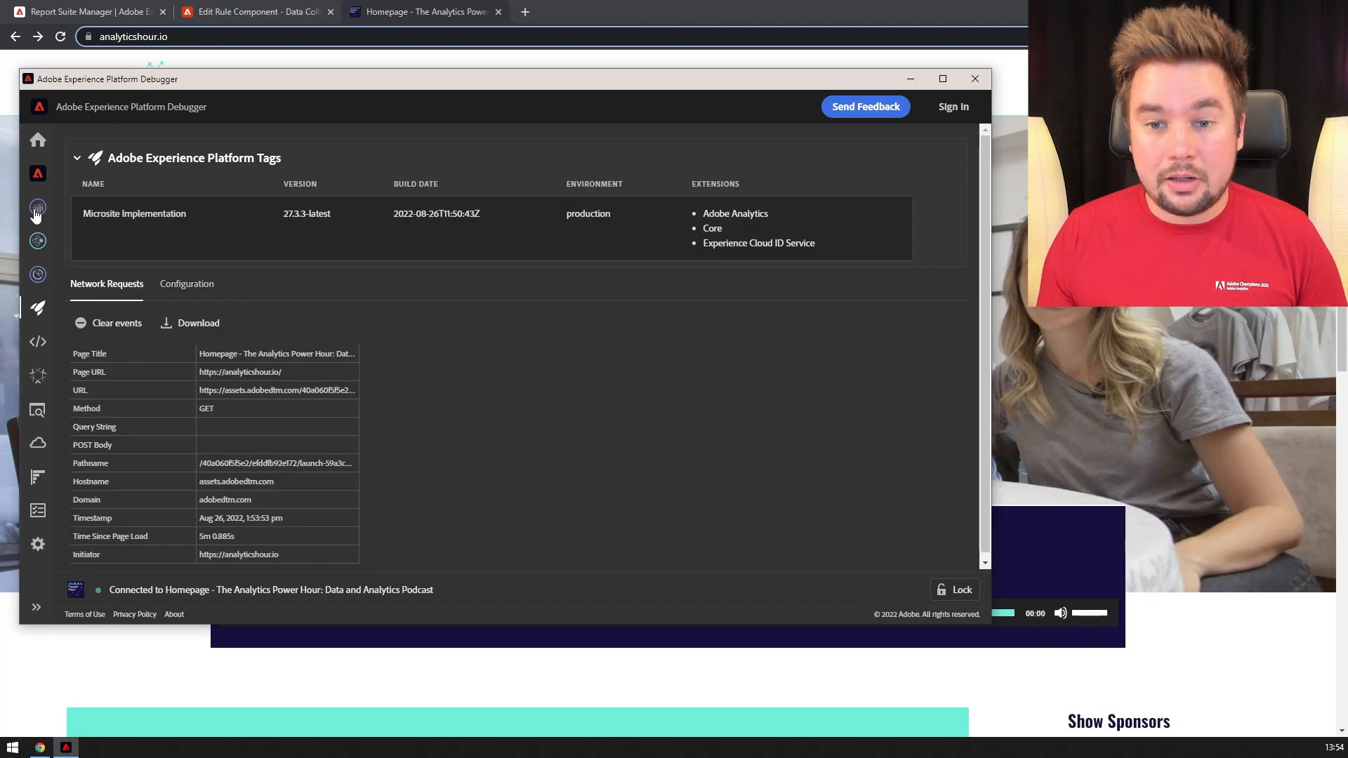
# Examine the Adobe Analytics network request parameters sent from the homepage in the debugger.
pyautogui.click(37, 211)
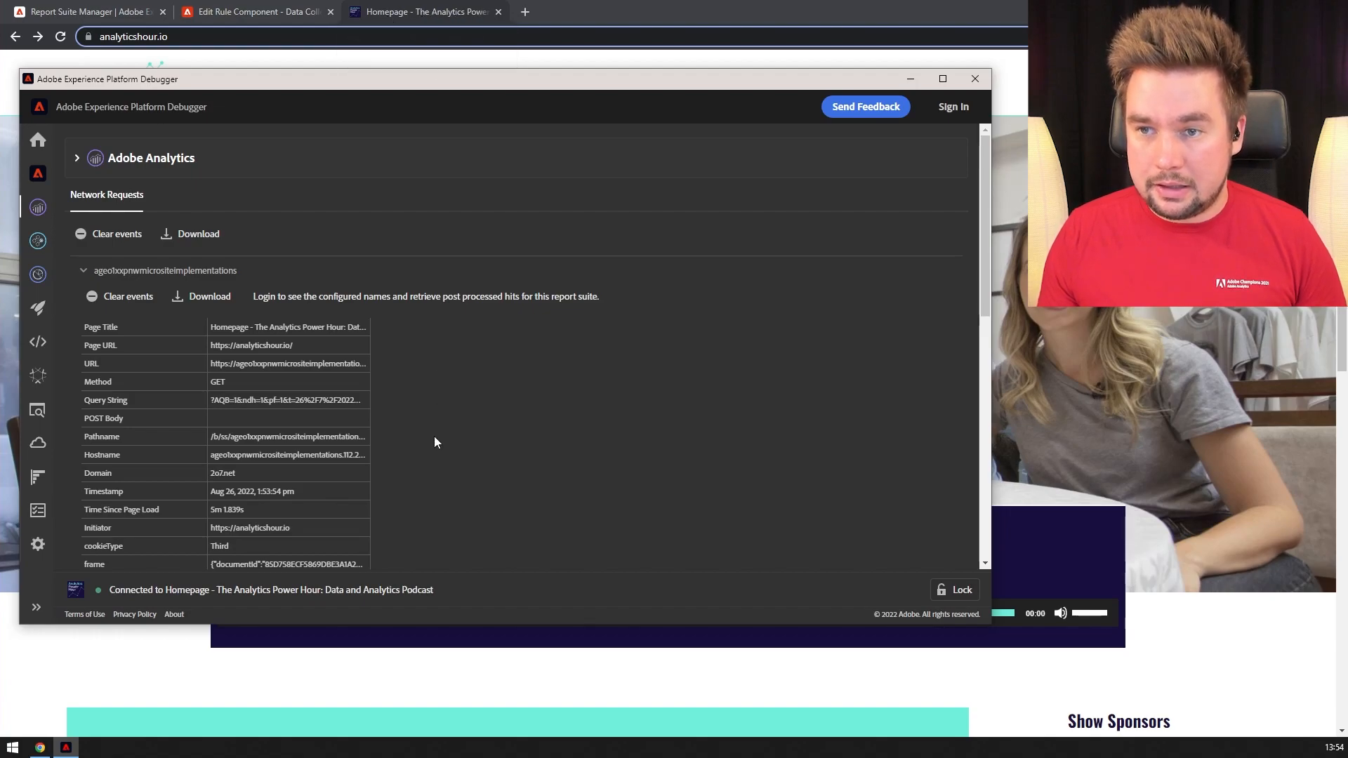
pyautogui.scroll(-6, 431, 472)
pyautogui.scroll(-4, 431, 480)
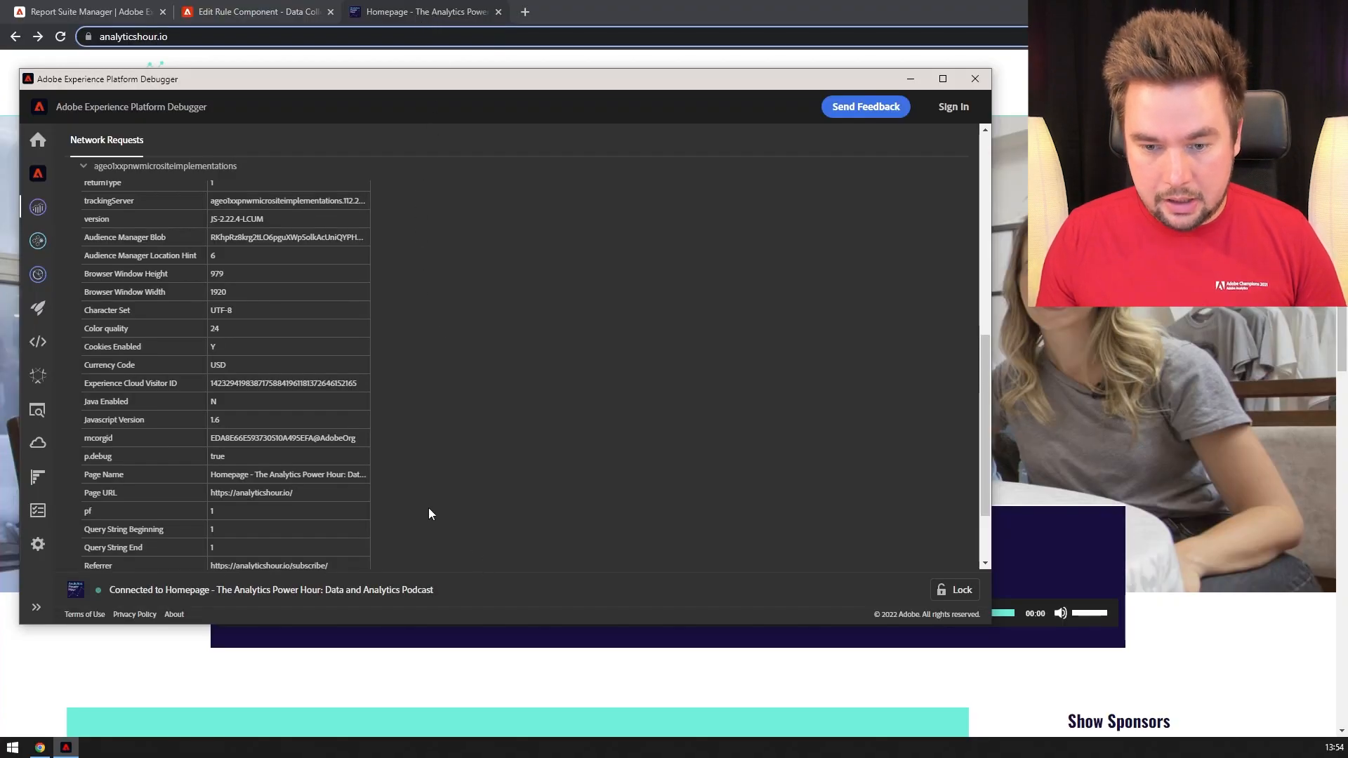
pyautogui.scroll(-3, 428, 509)
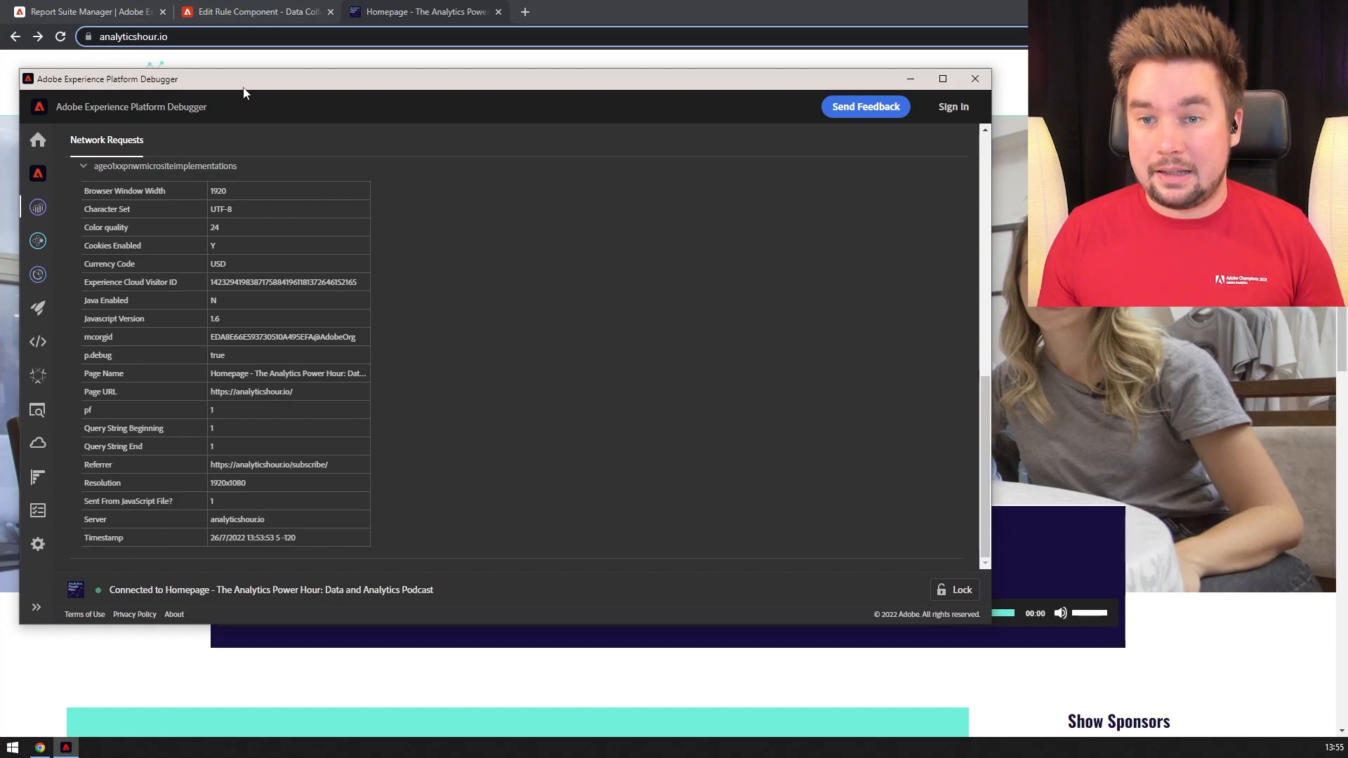
# Visit the site's About page and examine the link and page view parameters of the new Adobe Analytics hits.
pyautogui.moveTo(246, 92); pyautogui.dragTo(305, 140)
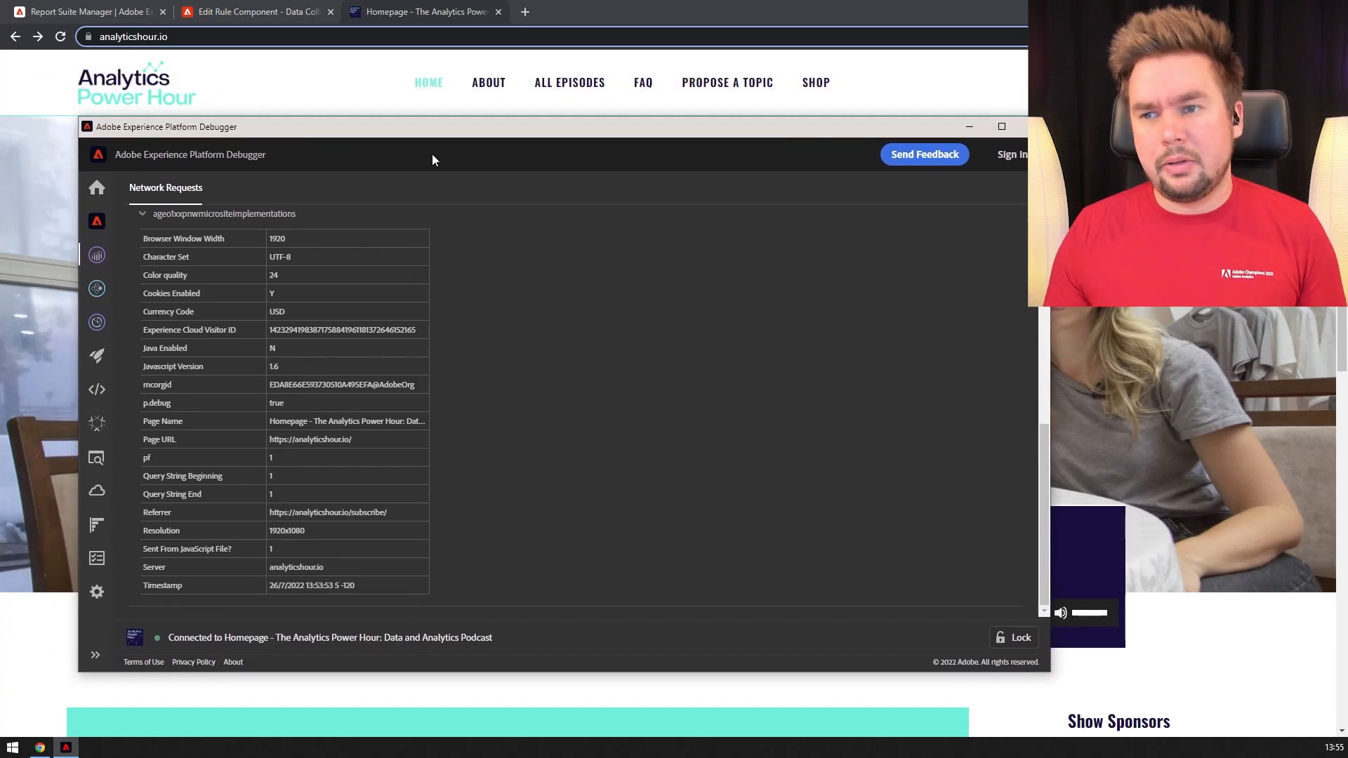
pyautogui.click(488, 85)
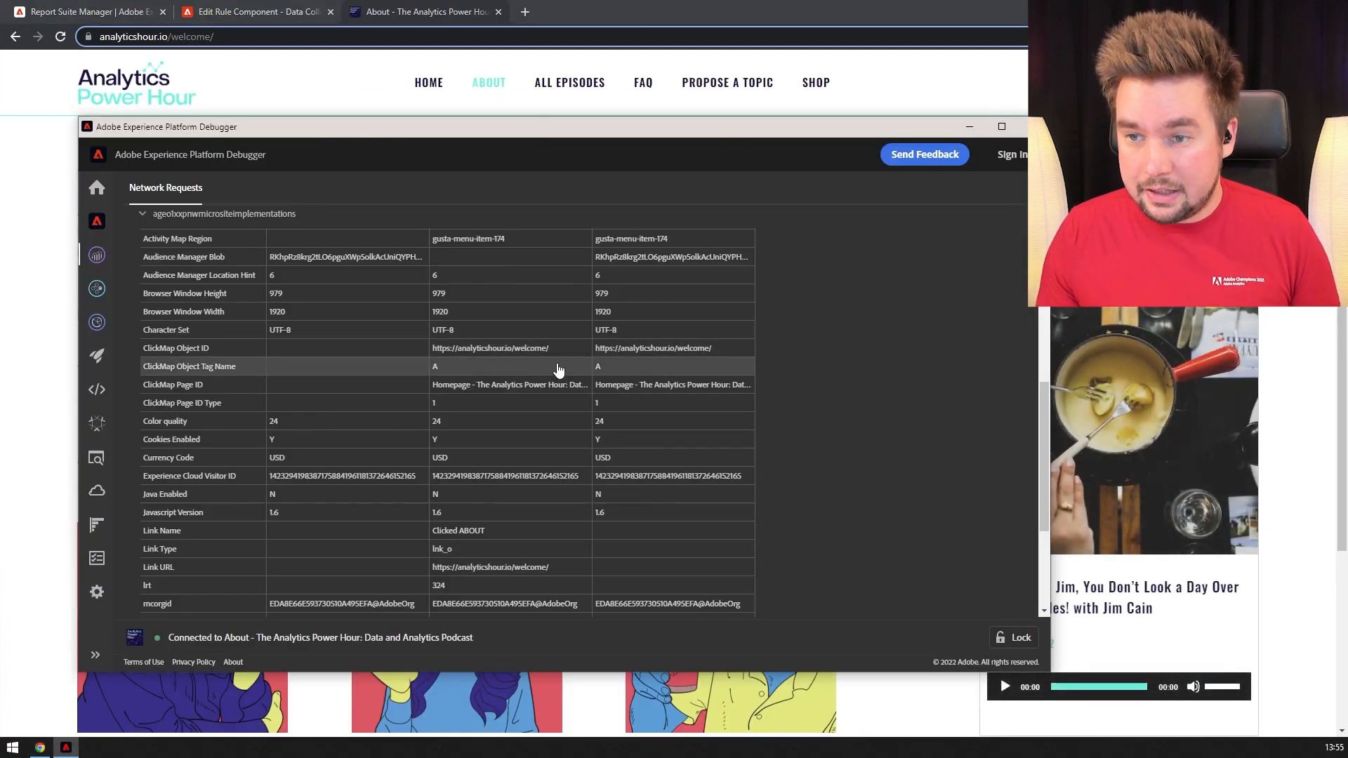
pyautogui.scroll(1, 554, 365)
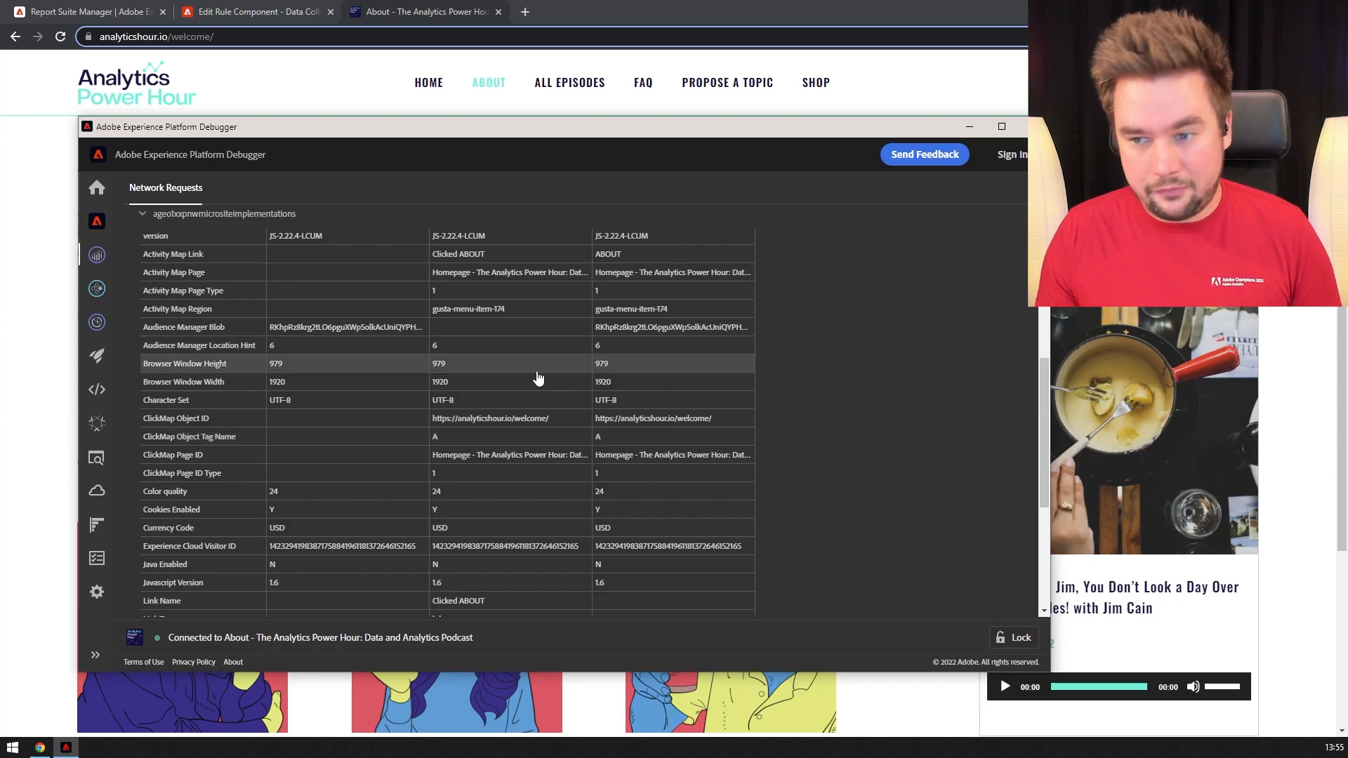
pyautogui.scroll(-1, 538, 373)
pyautogui.scroll(-1, 538, 378)
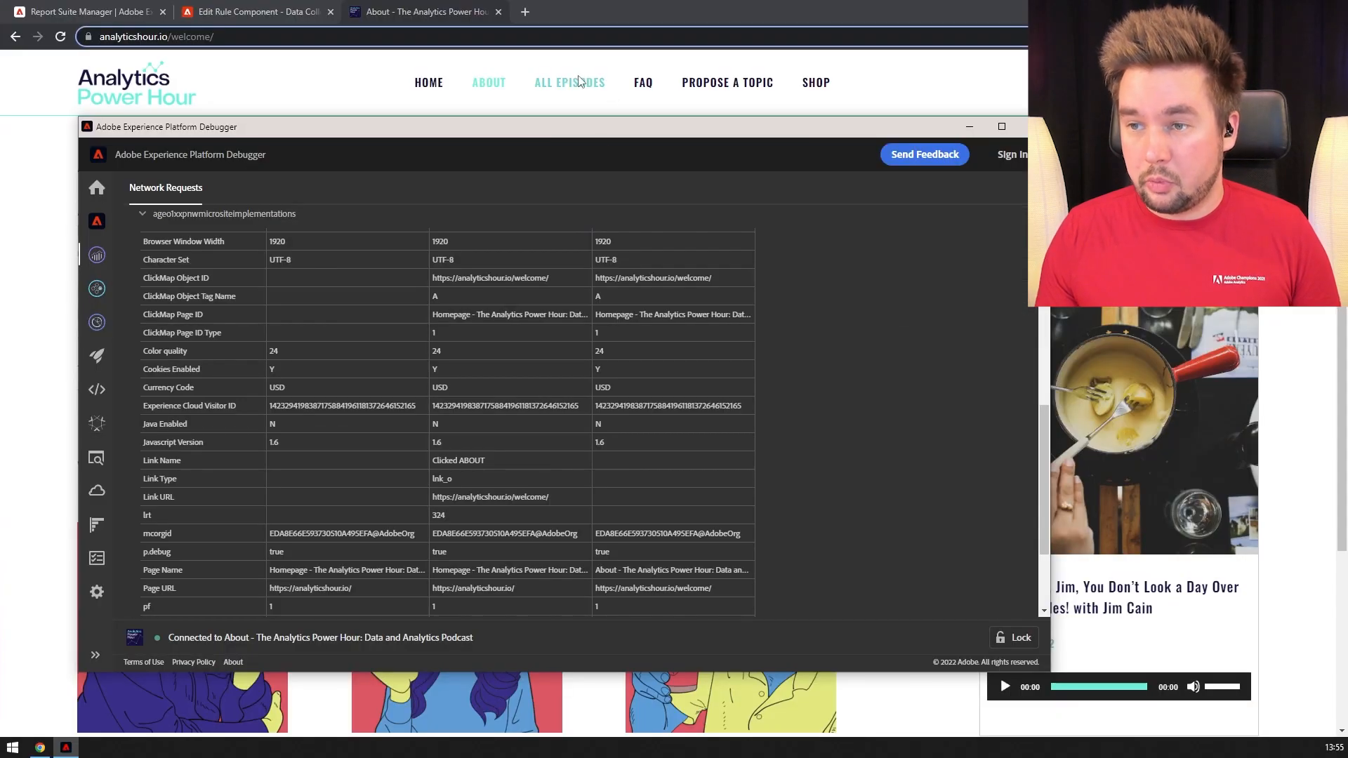
# Visit the All Episodes and Subscribe pages and examine the Adobe Analytics hits they send in the debugger.
pyautogui.click(580, 82)
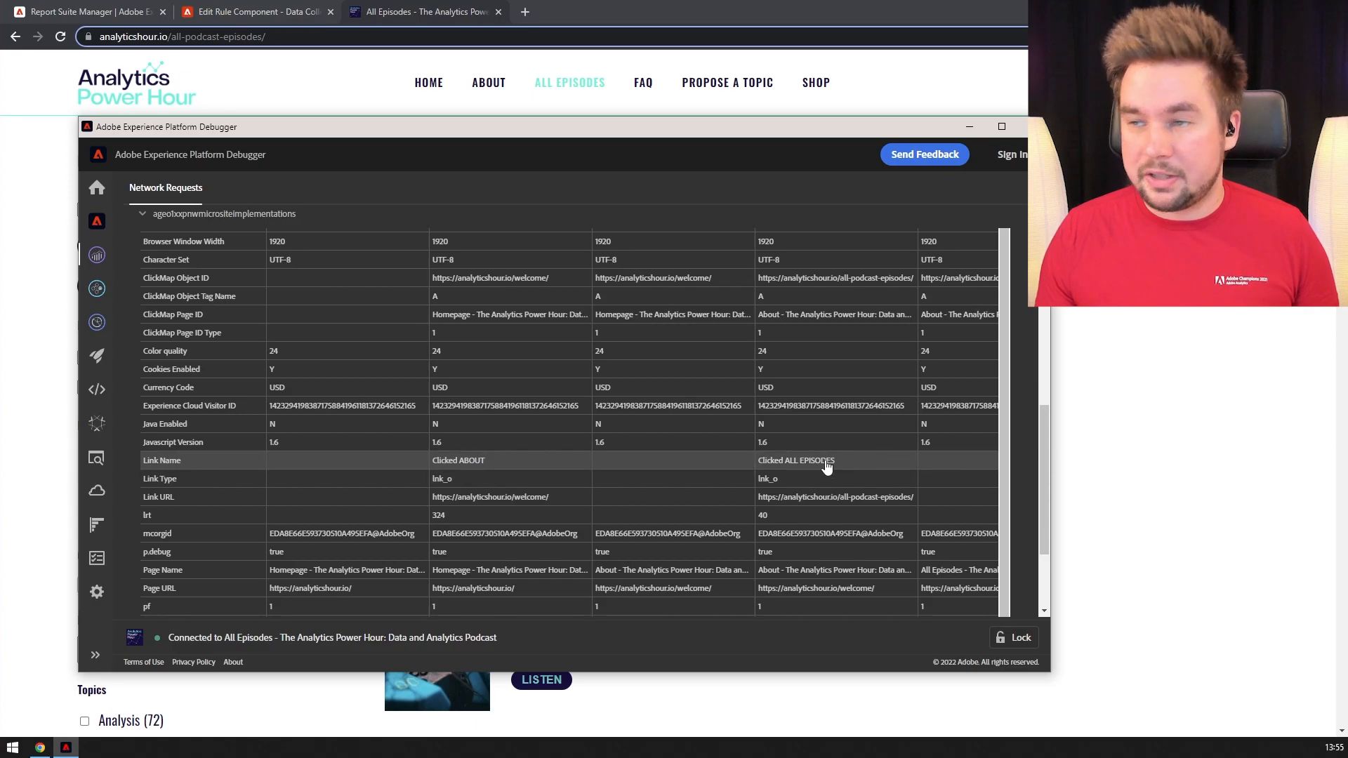
pyautogui.click(1123, 232)
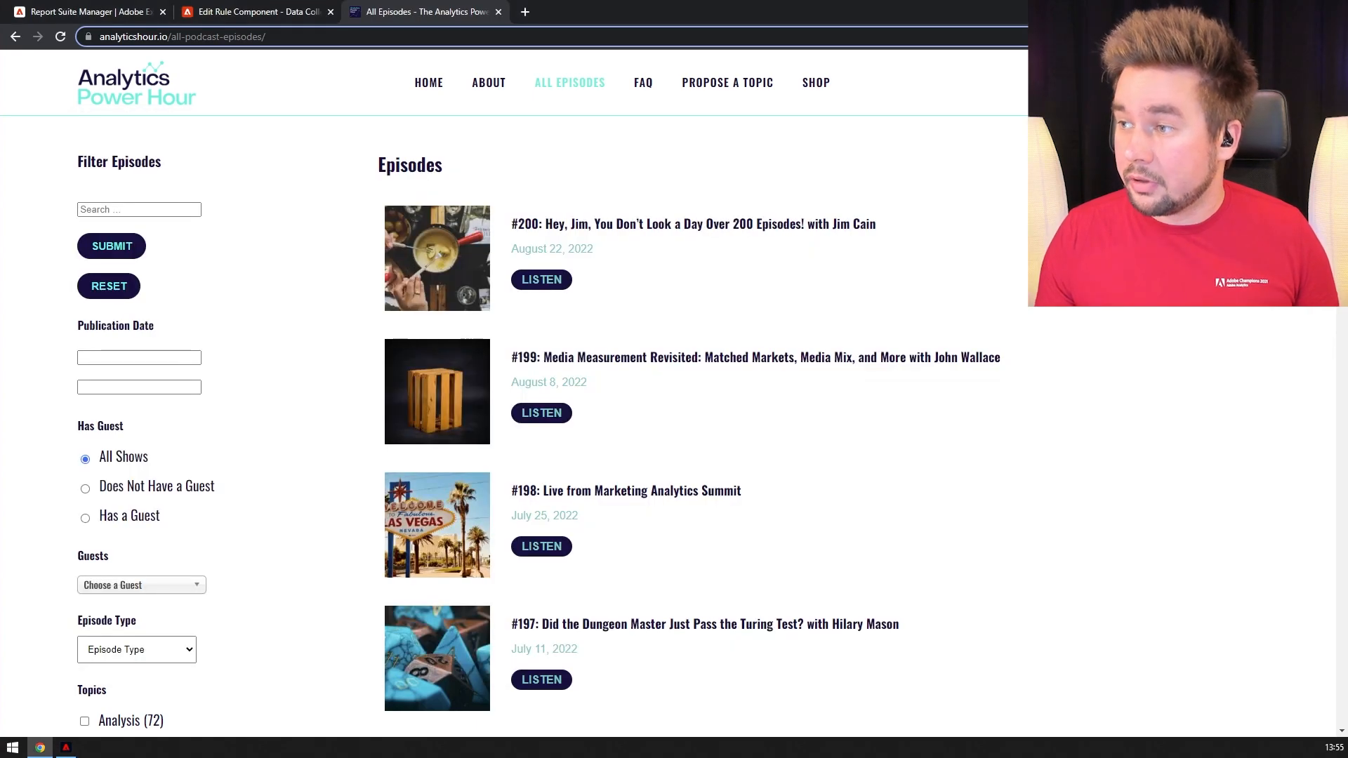
pyautogui.click(1218, 82)
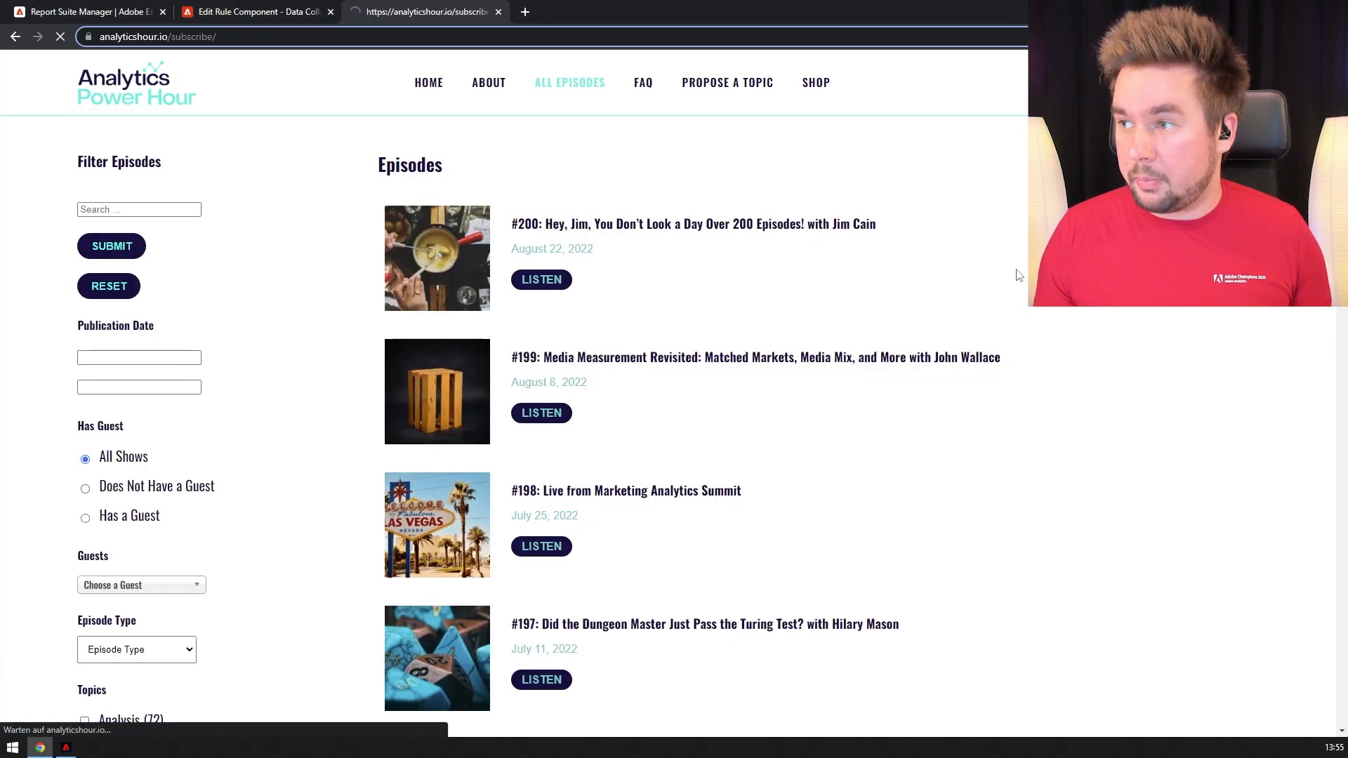
pyautogui.hotkey('alt', 'Tab')
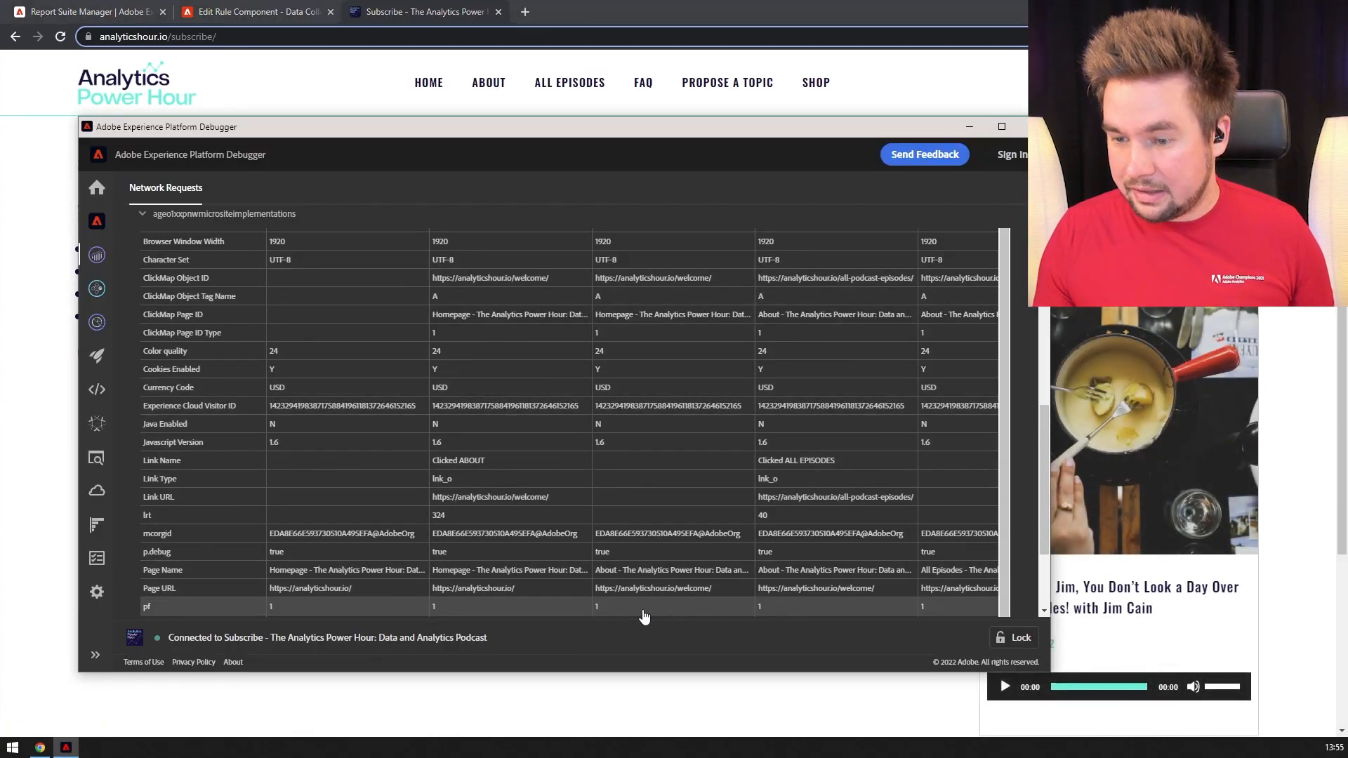
pyautogui.scroll(-3, 636, 593)
pyautogui.hscroll(1, 653, 589)
pyautogui.moveTo(655, 593); pyautogui.dragTo(909, 592)
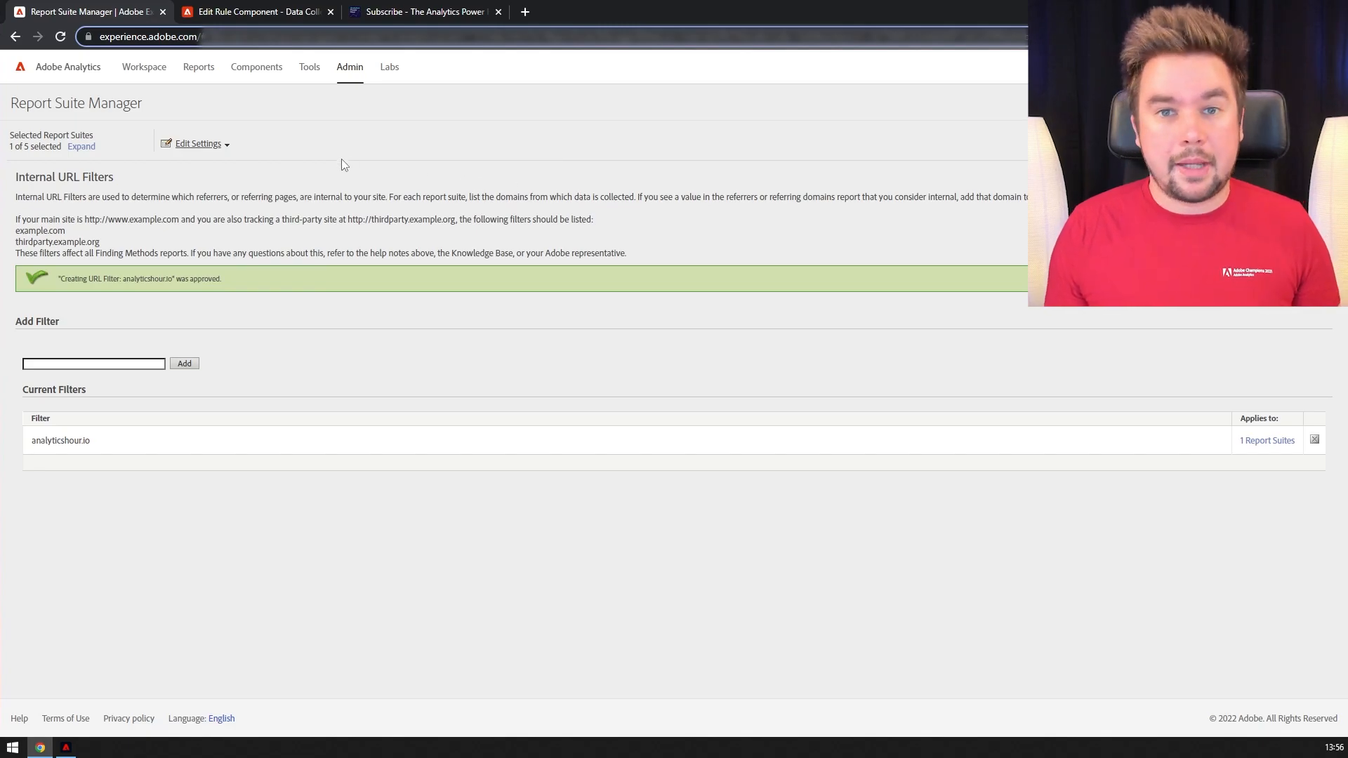
# Open the report suite's Real-Time settings in Report Suite Manager and enable real-time data collection.
pyautogui.click(226, 146)
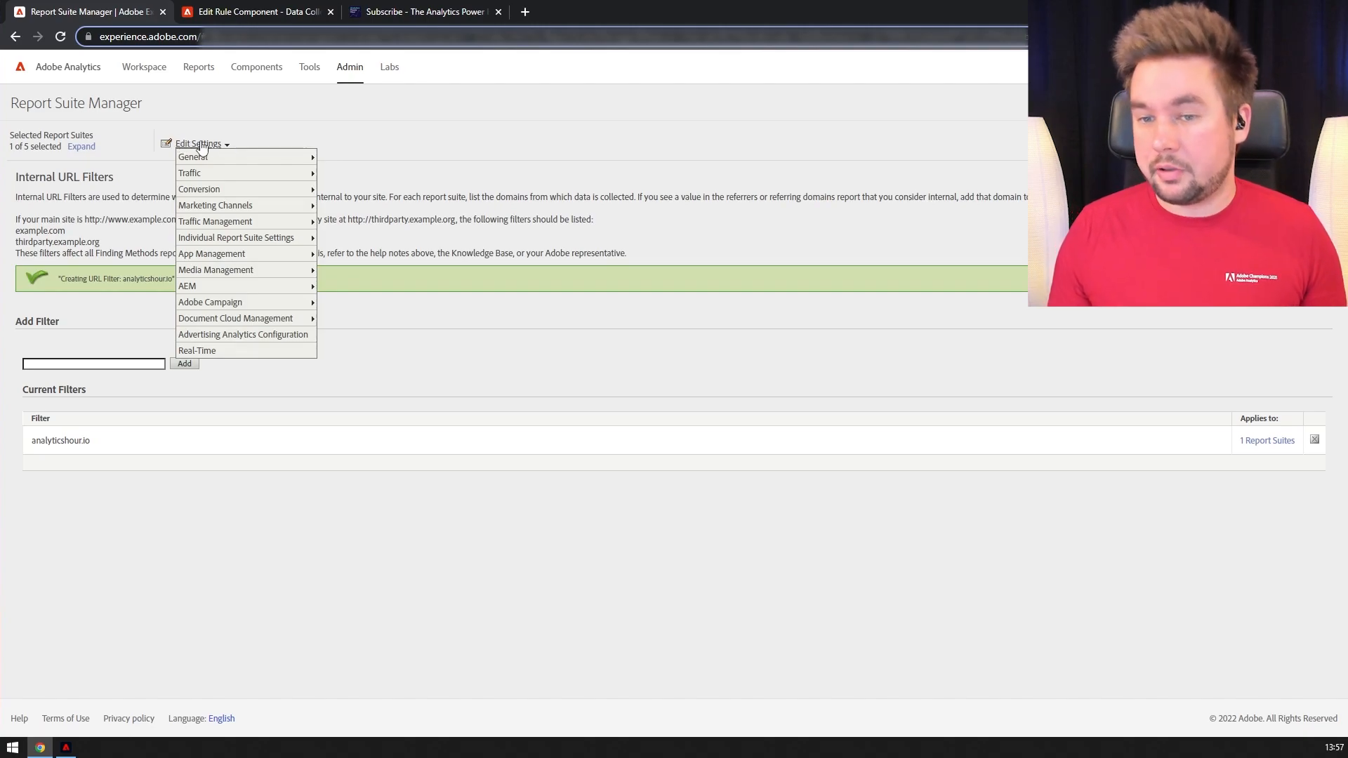
pyautogui.click(226, 351)
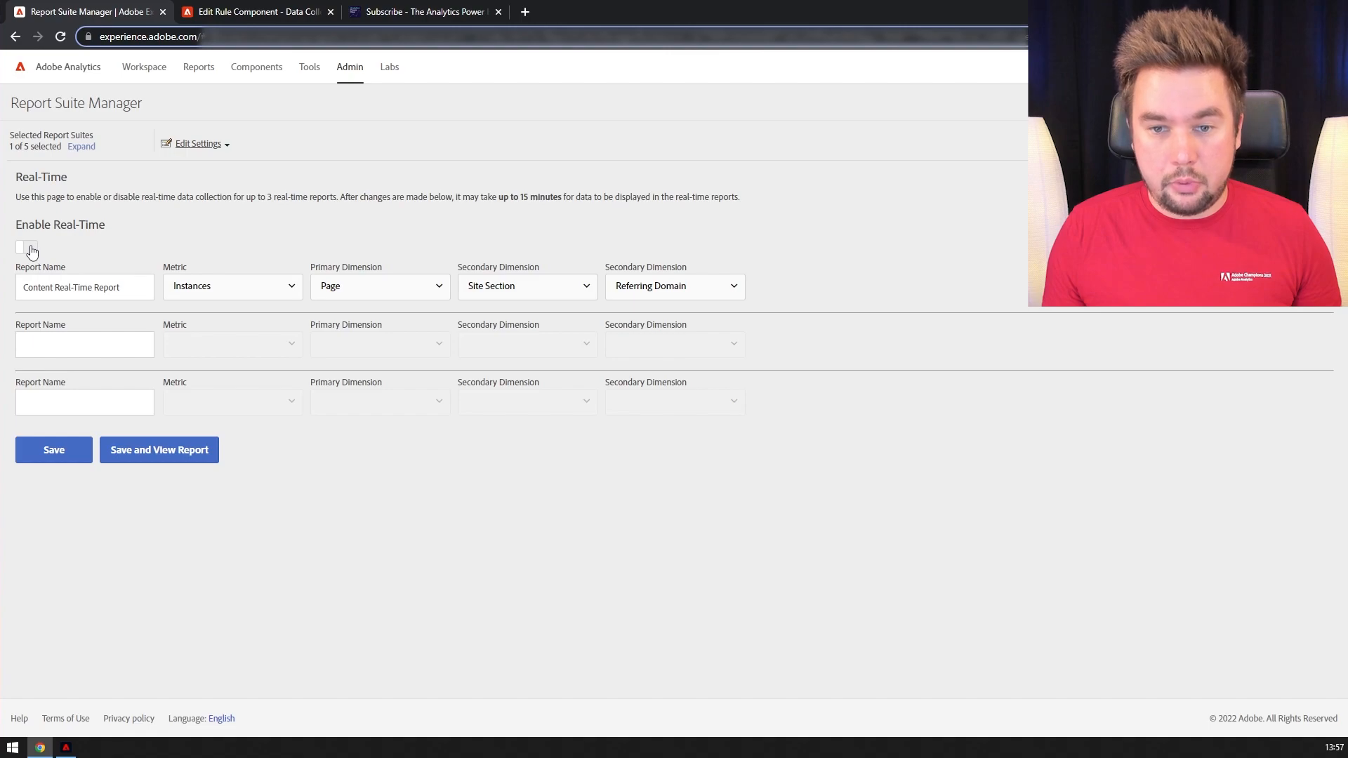
pyautogui.click(29, 248)
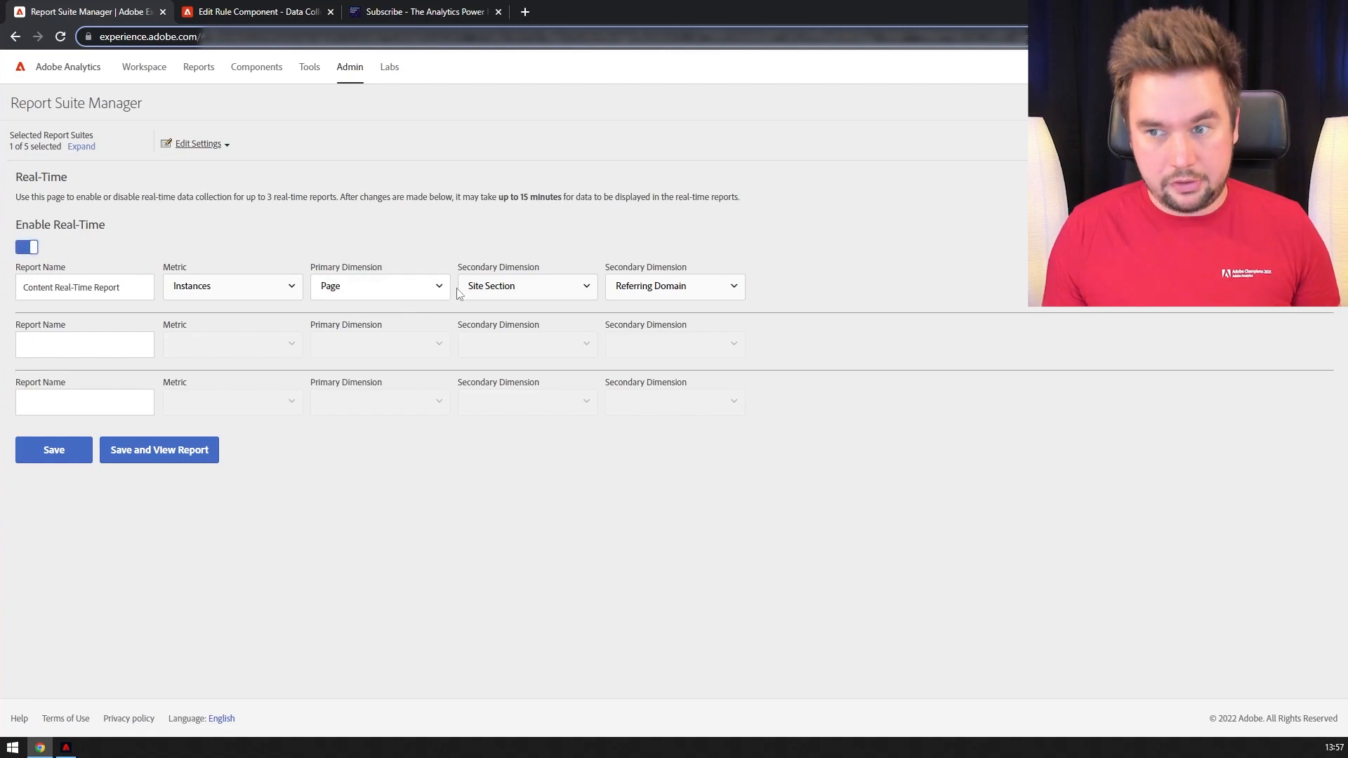
# Set the Content Real-Time Report's secondary dimensions to Server and Custom Link, and save and view the report.
pyautogui.click(535, 288)
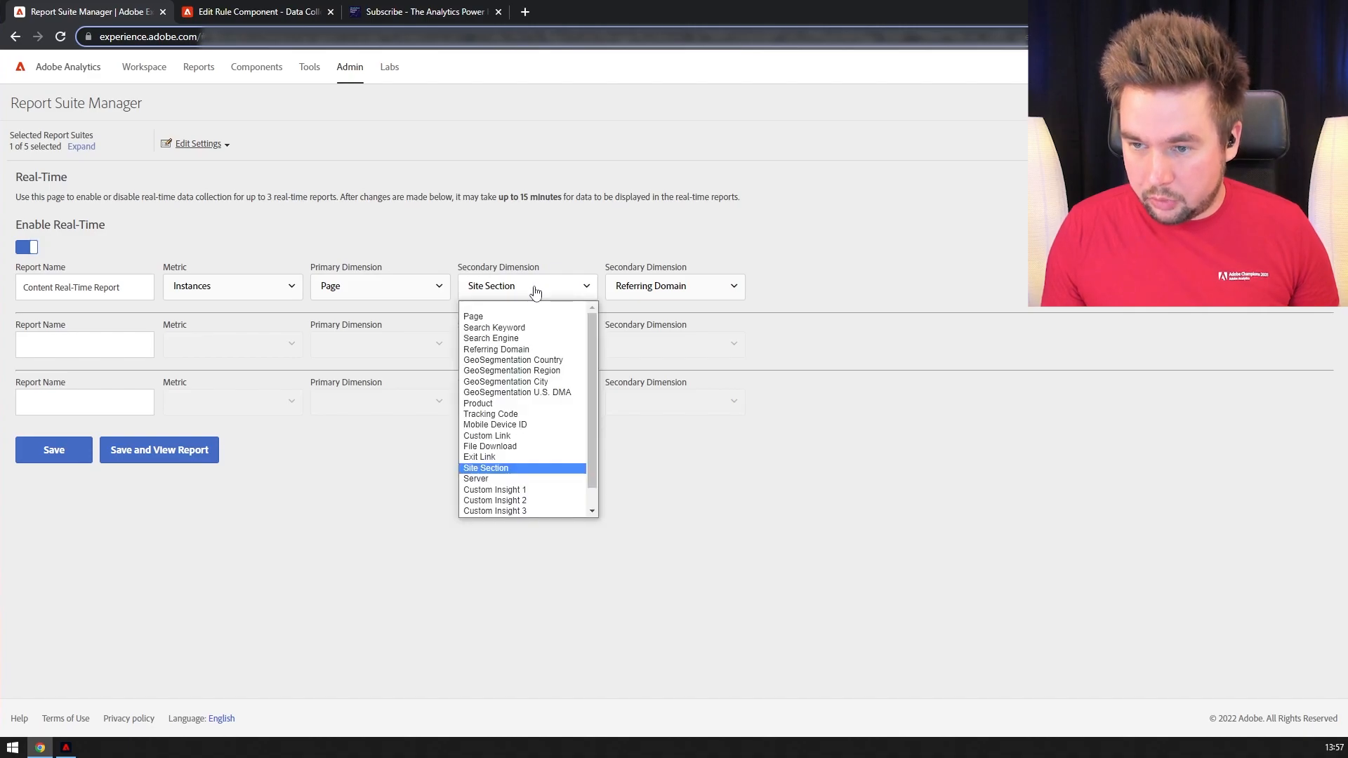
pyautogui.click(496, 480)
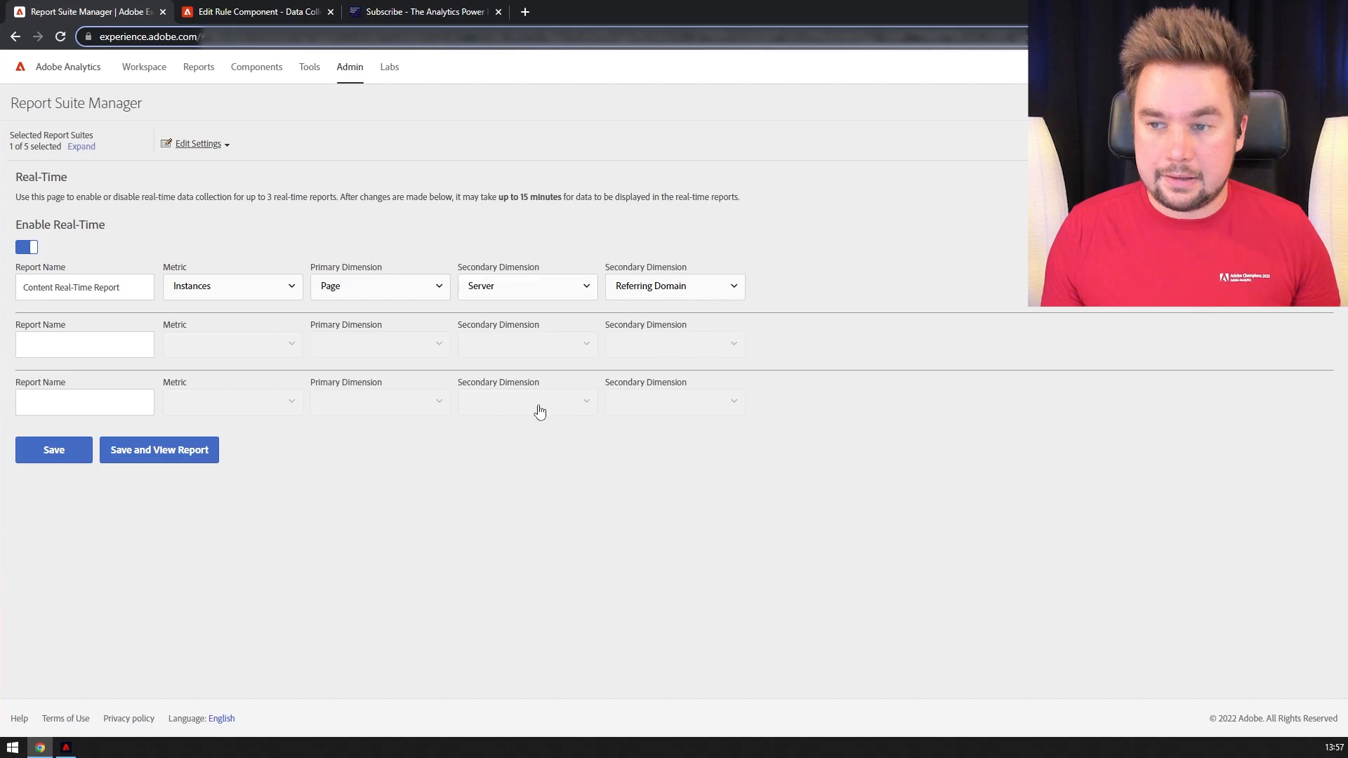
pyautogui.click(653, 280)
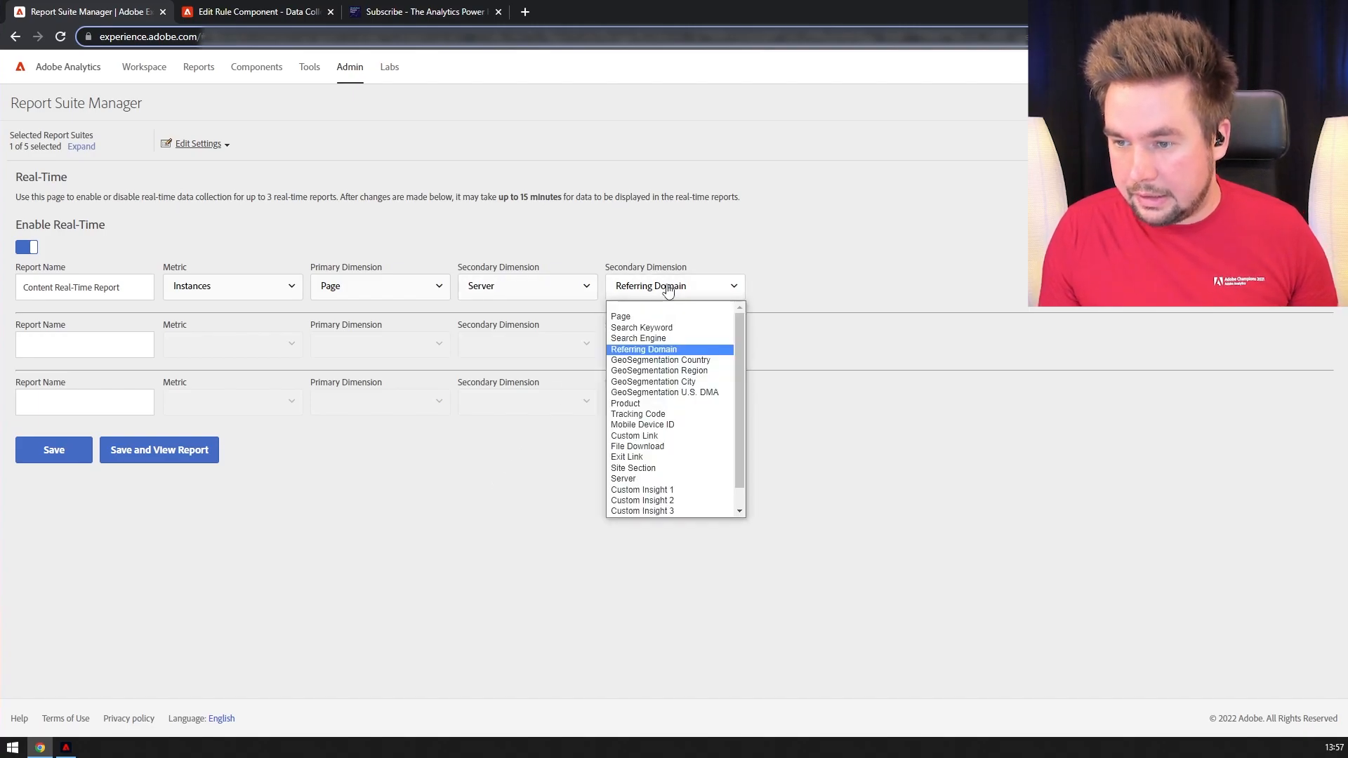
pyautogui.click(635, 435)
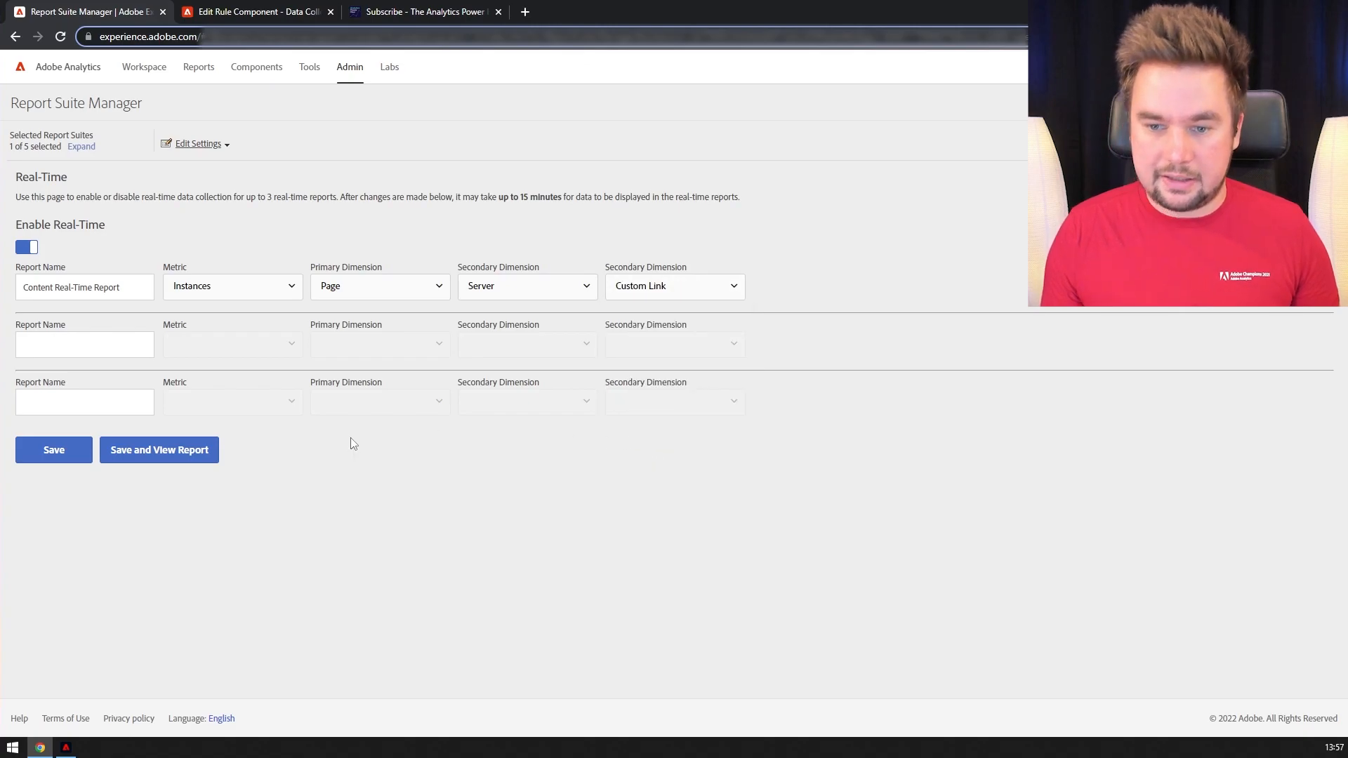
pyautogui.click(172, 456)
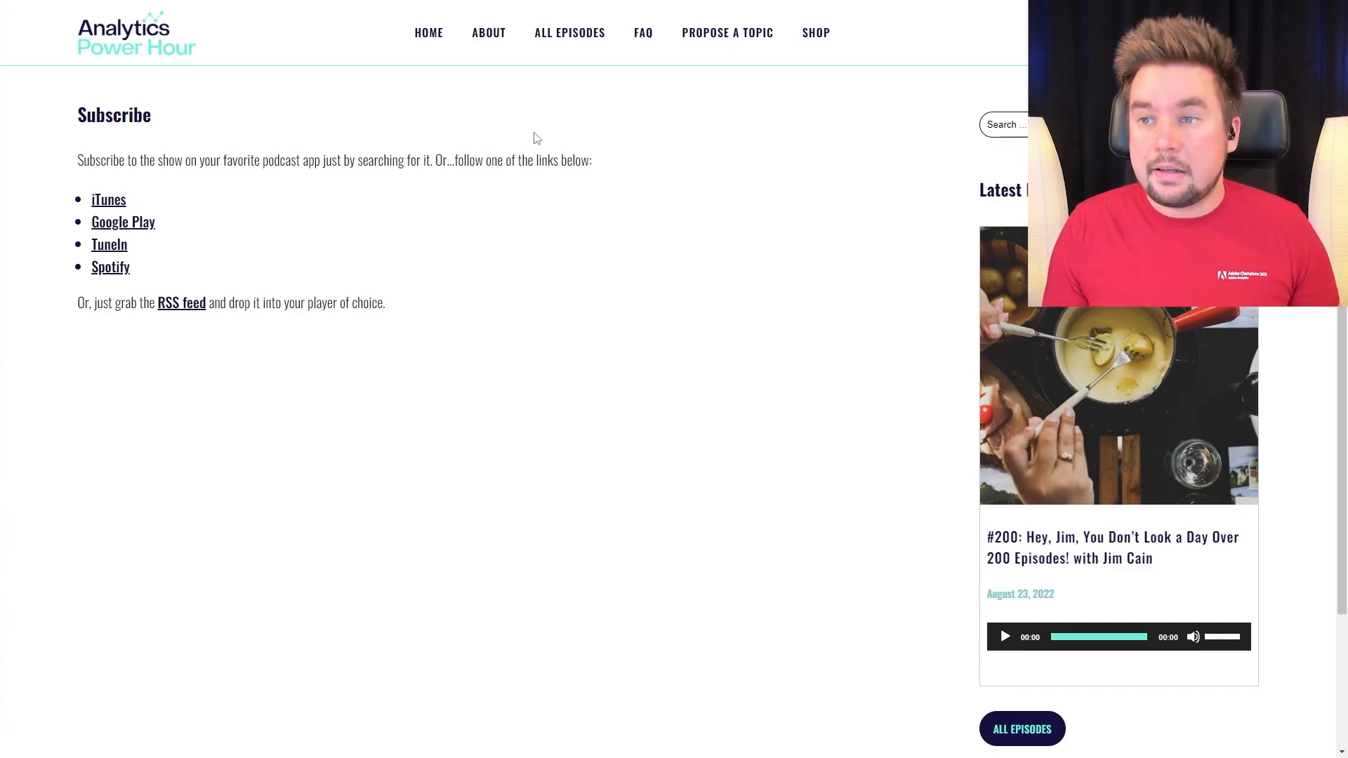
# Generate test traffic on the microsite by visiting the About, Home, Subscribe and About pages and opening the third host's link.
pyautogui.click(490, 37)
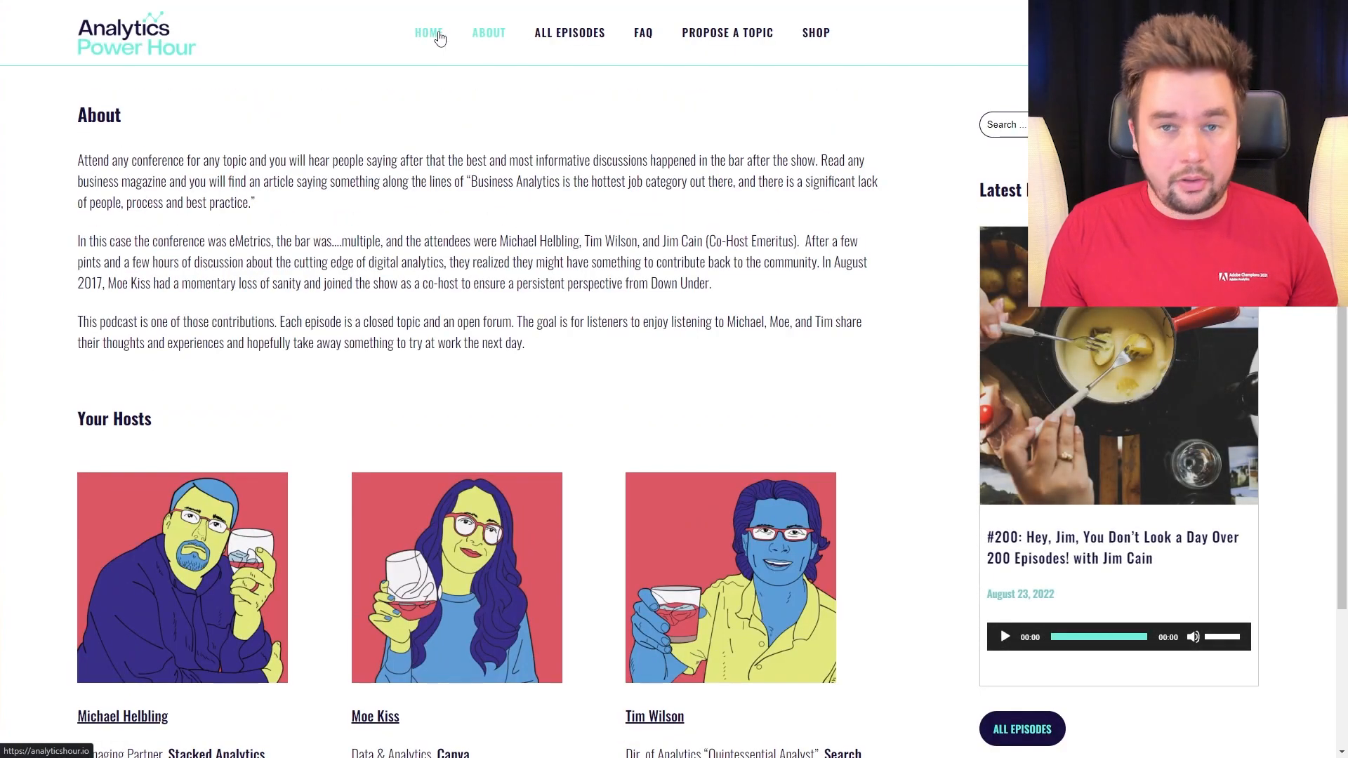
pyautogui.click(441, 35)
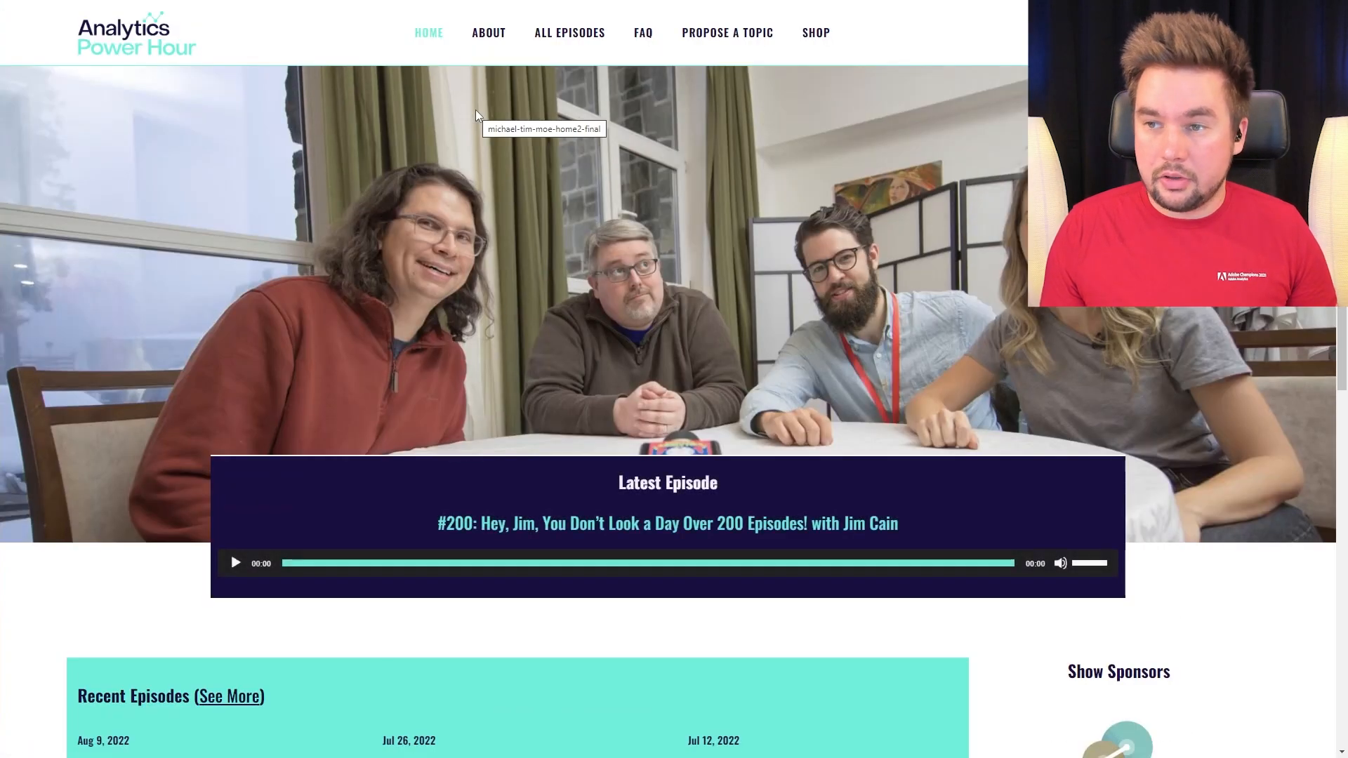
pyautogui.click(1216, 33)
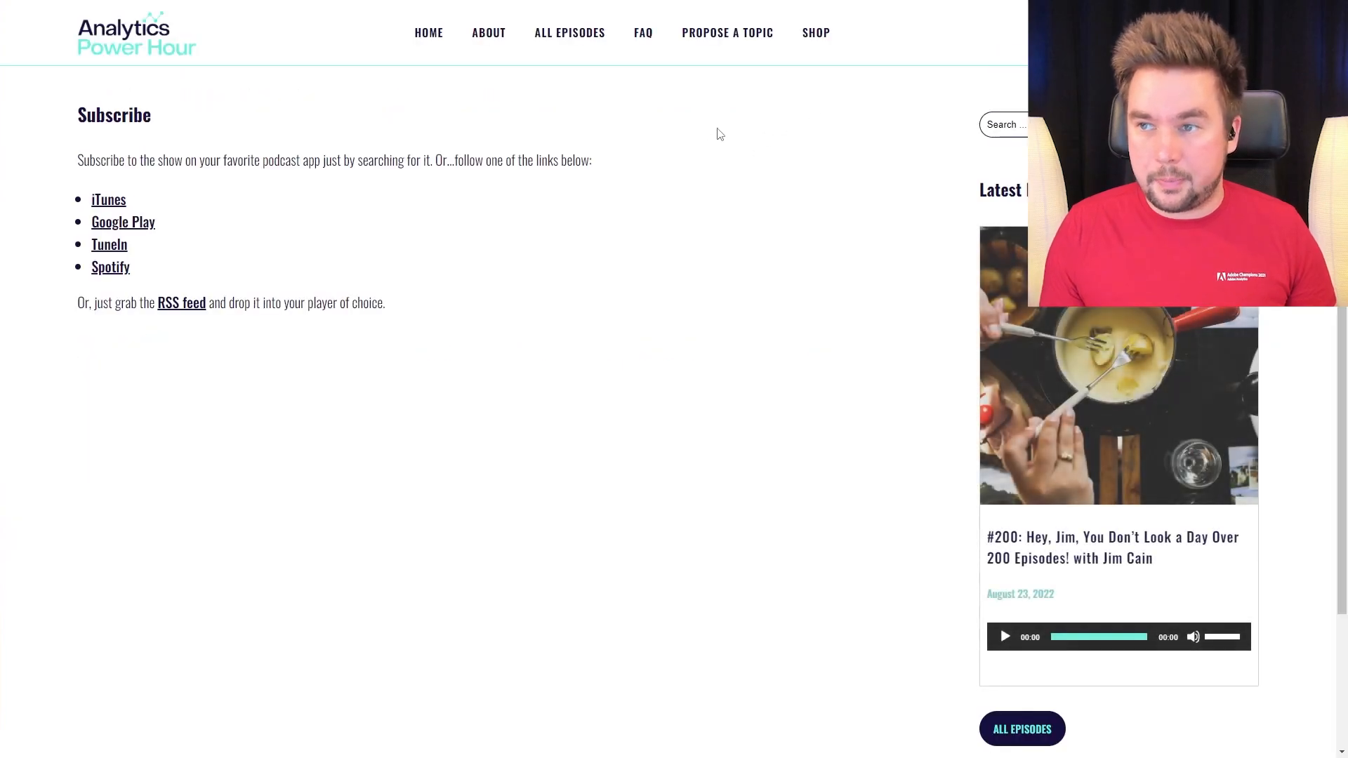
pyautogui.click(496, 41)
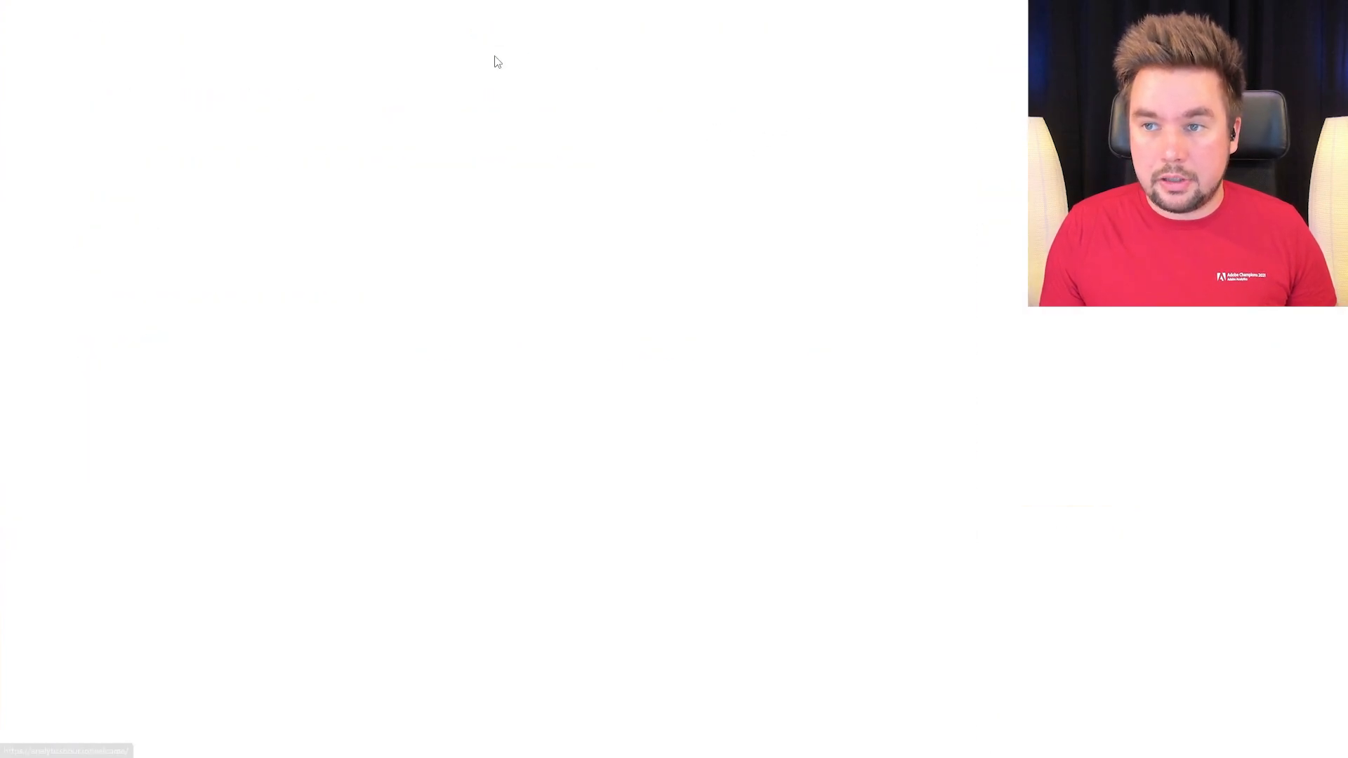
pyautogui.scroll(-3, 426, 273)
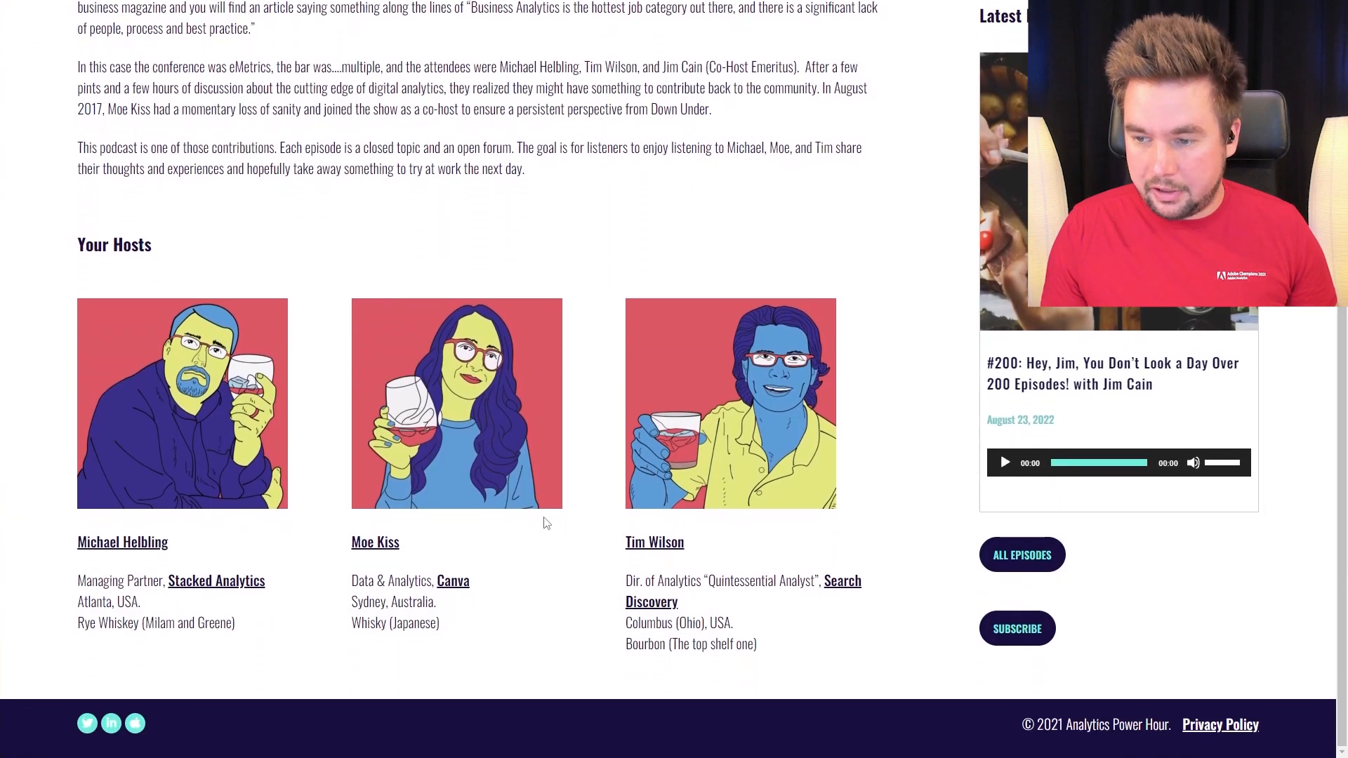
pyautogui.click(660, 543)
pyautogui.hotkey('ctrl', 'w')
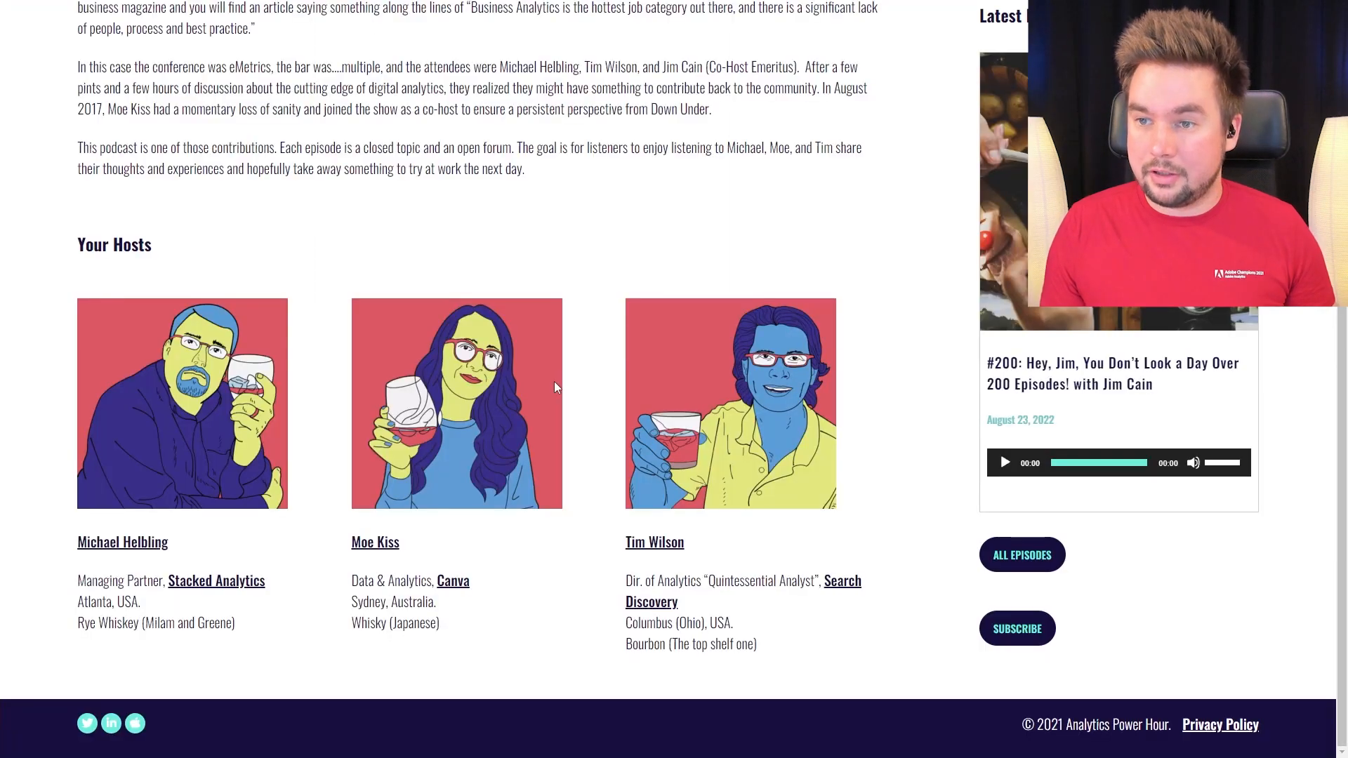
# Examine the page, server and custom link data in the Content Real-Time Report in Adobe Analytics.
pyautogui.hotkey('ctrl', 'Tab')
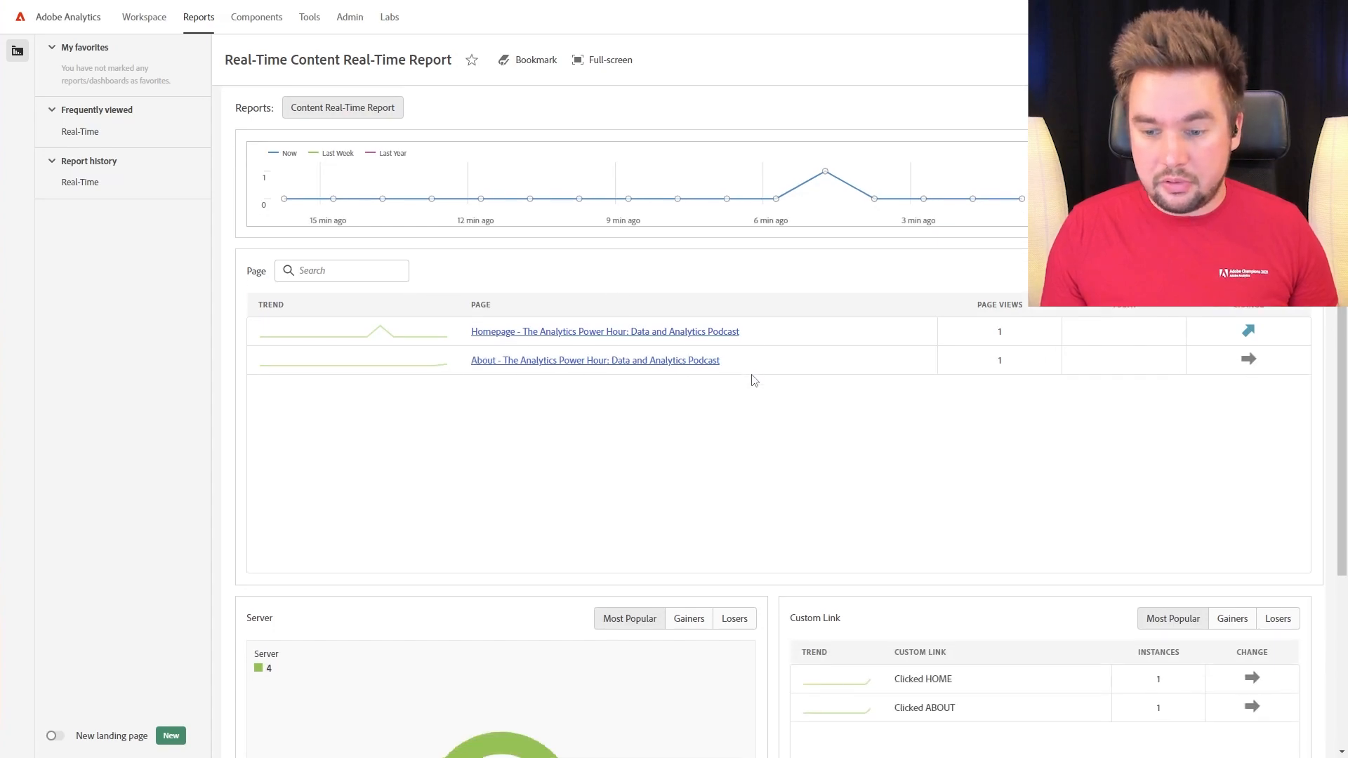
pyautogui.scroll(-1, 753, 380)
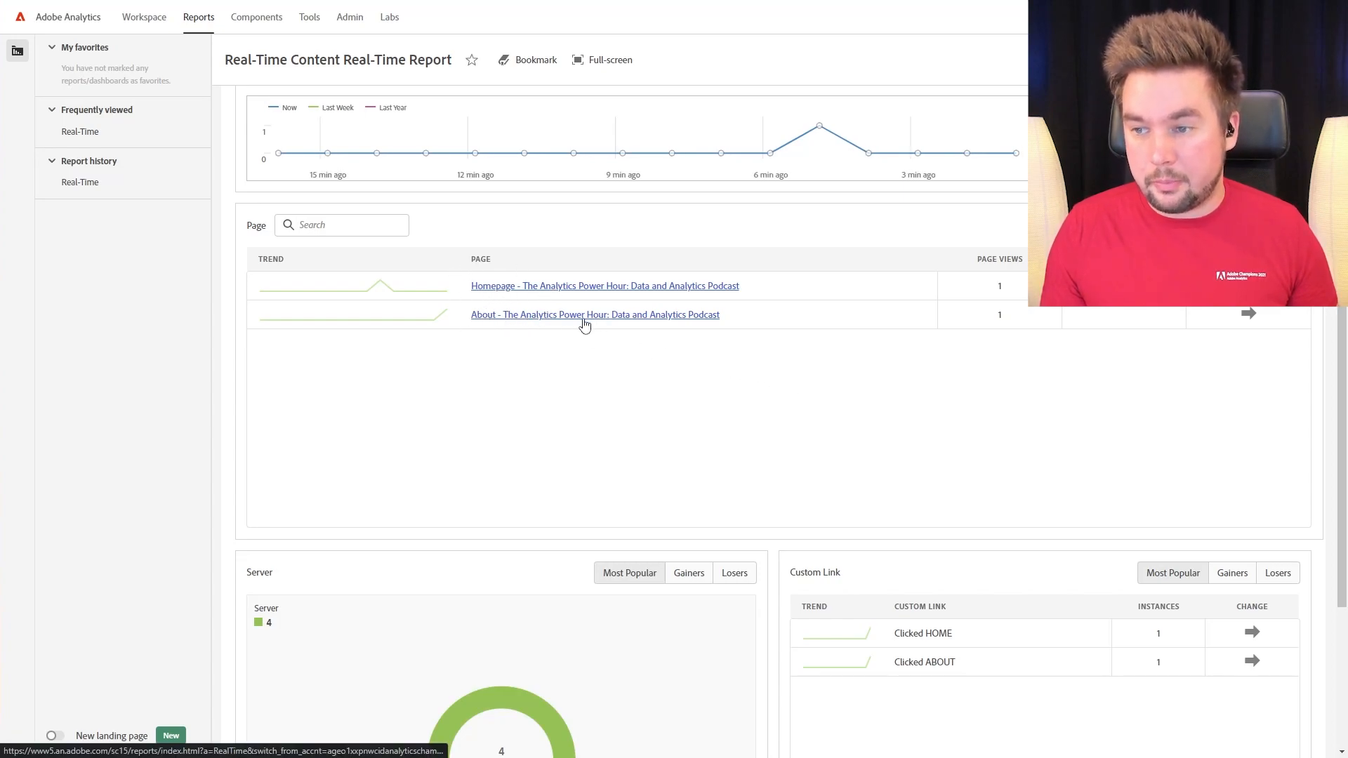
# Build a Workspace freeform table of the Server dimension and break down the analyticshour.io row by Custom Link.
pyautogui.scroll(-2, 557, 325)
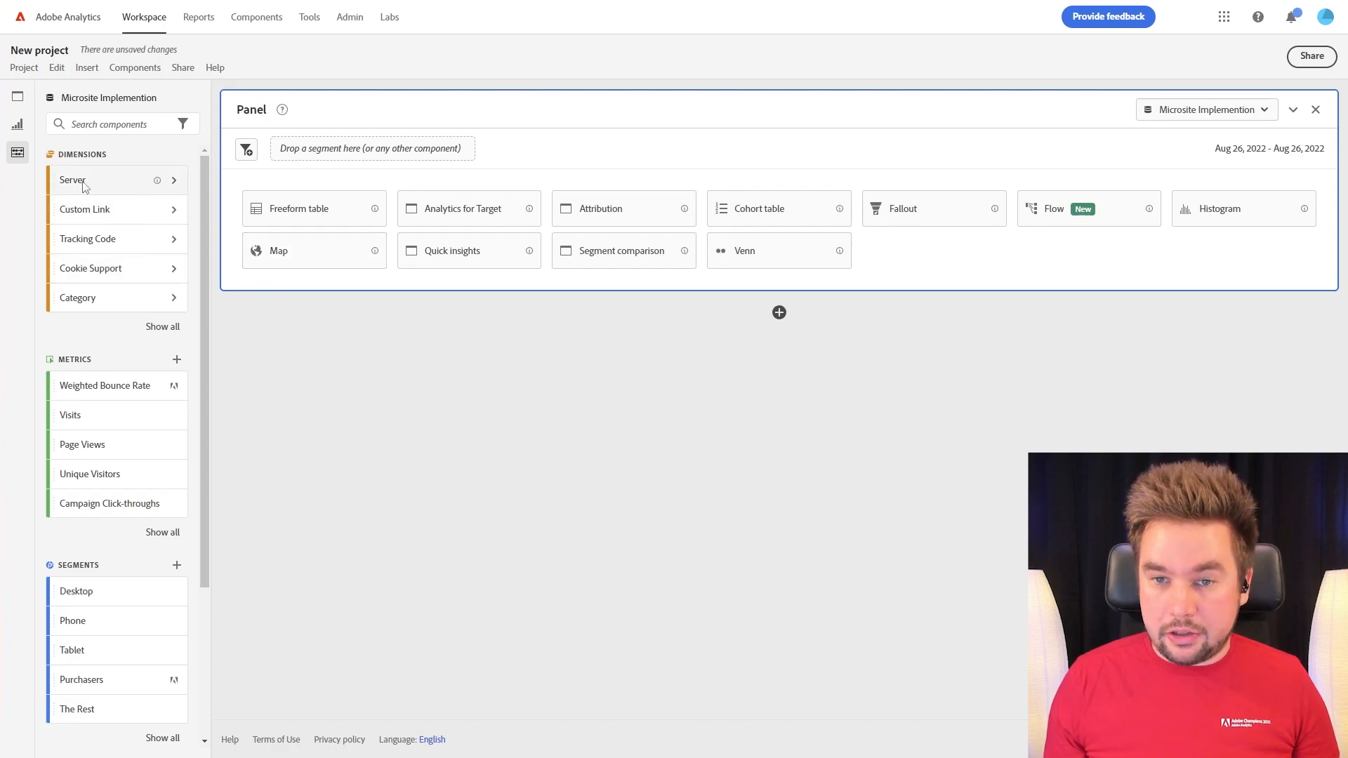
pyautogui.moveTo(83, 186); pyautogui.dragTo(392, 252)
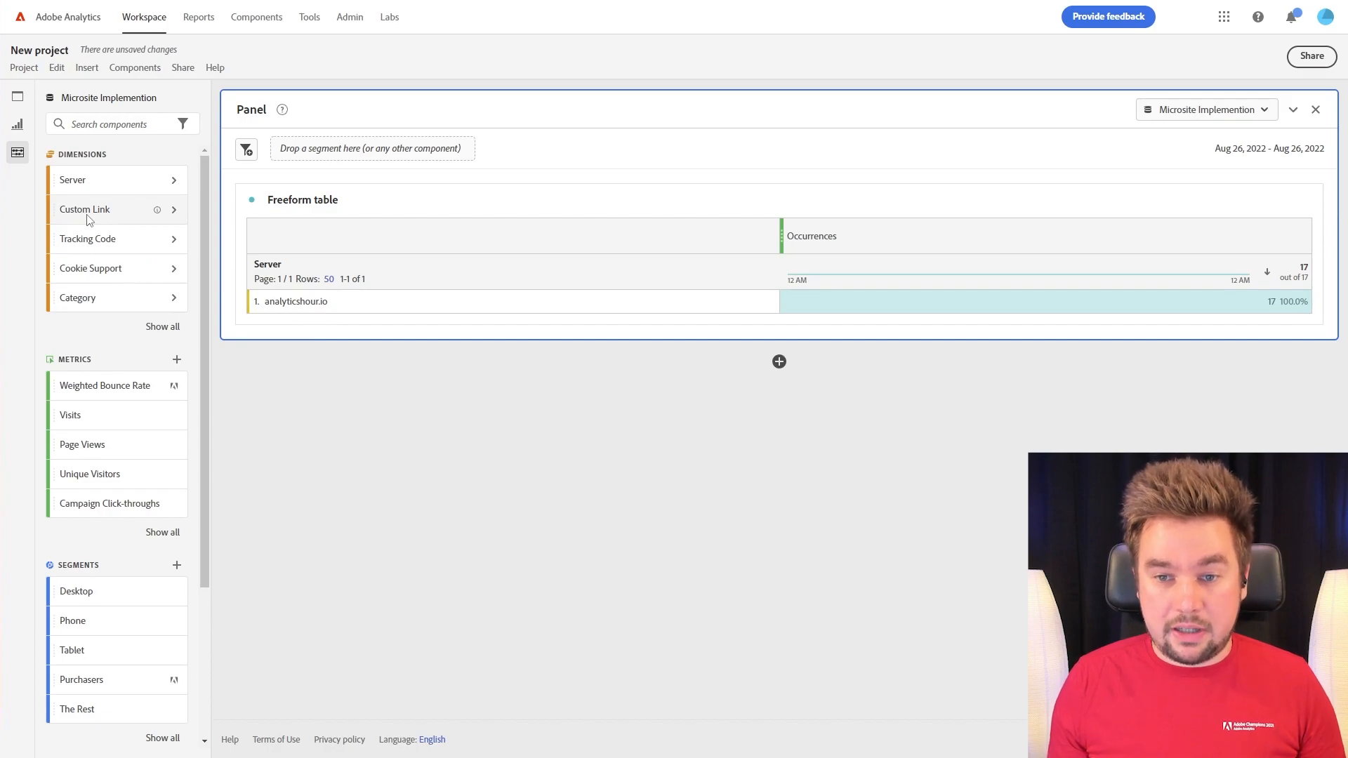
pyautogui.moveTo(89, 220); pyautogui.dragTo(338, 302)
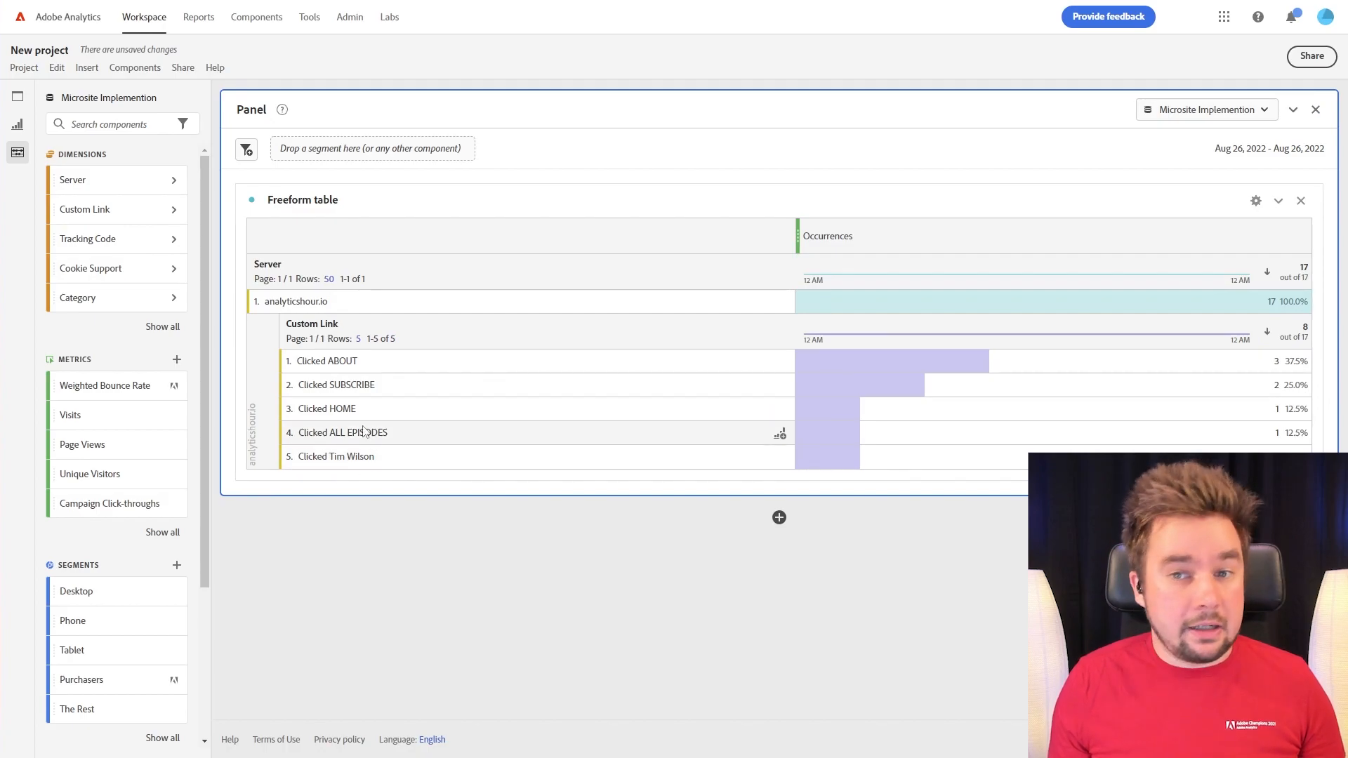
# Find the Page dimension and use it to replace the Custom Link breakdown under analyticshour.io.
pyautogui.write('page')
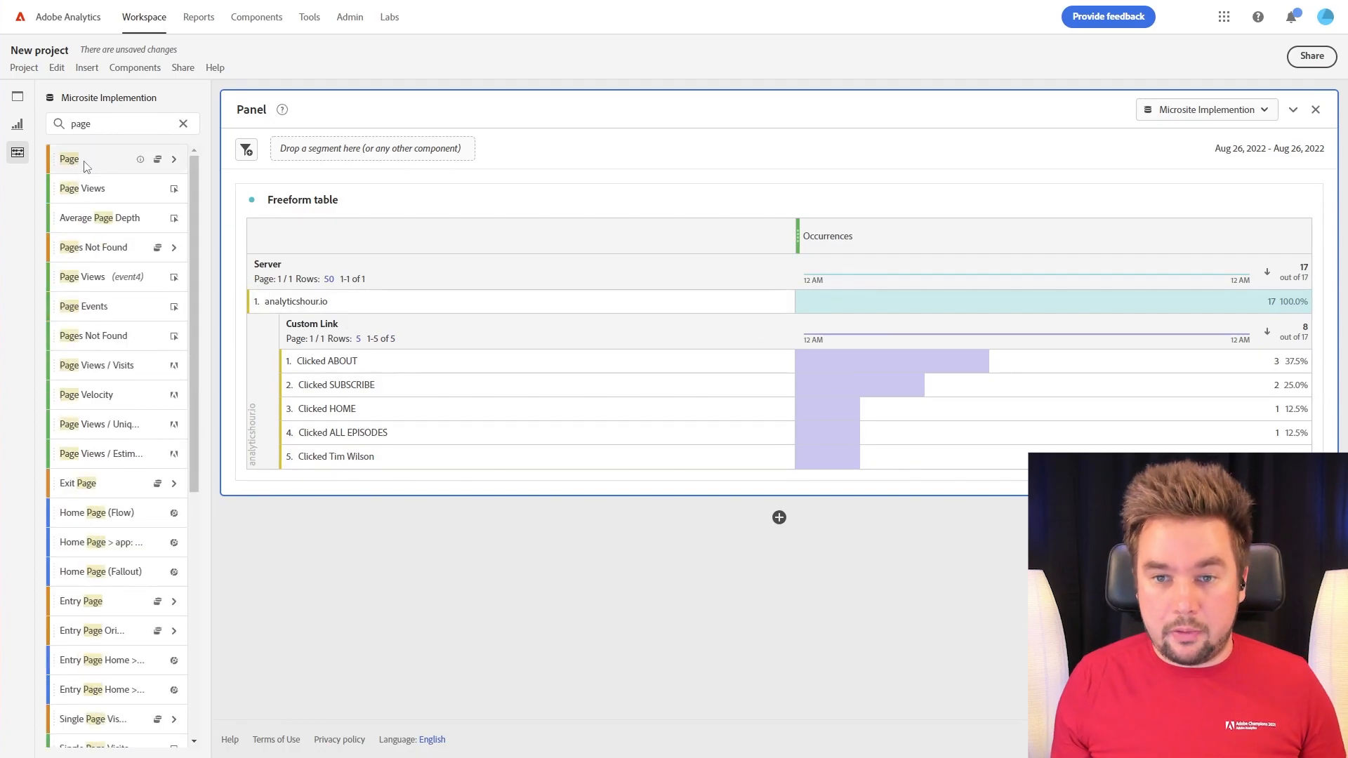
pyautogui.moveTo(86, 160); pyautogui.dragTo(425, 330)
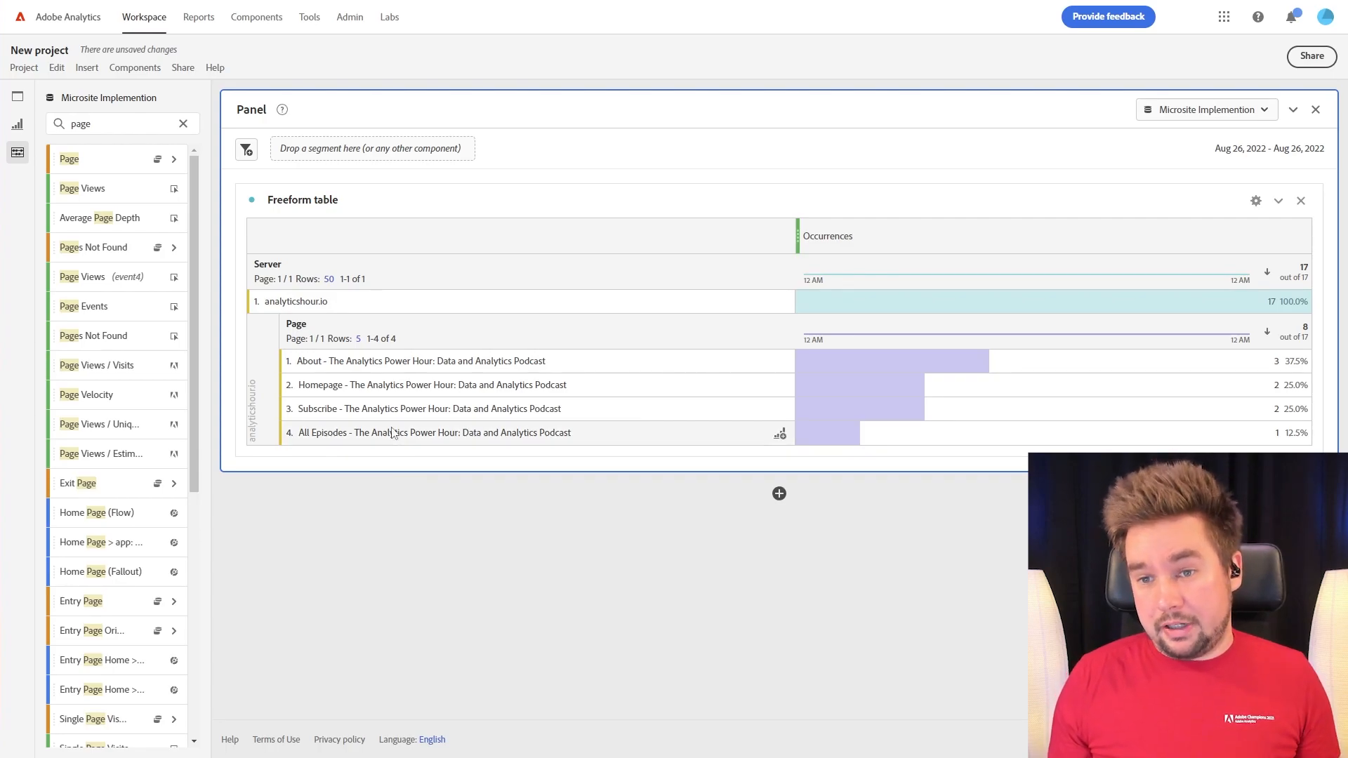
pyautogui.rightClick(299, 303)
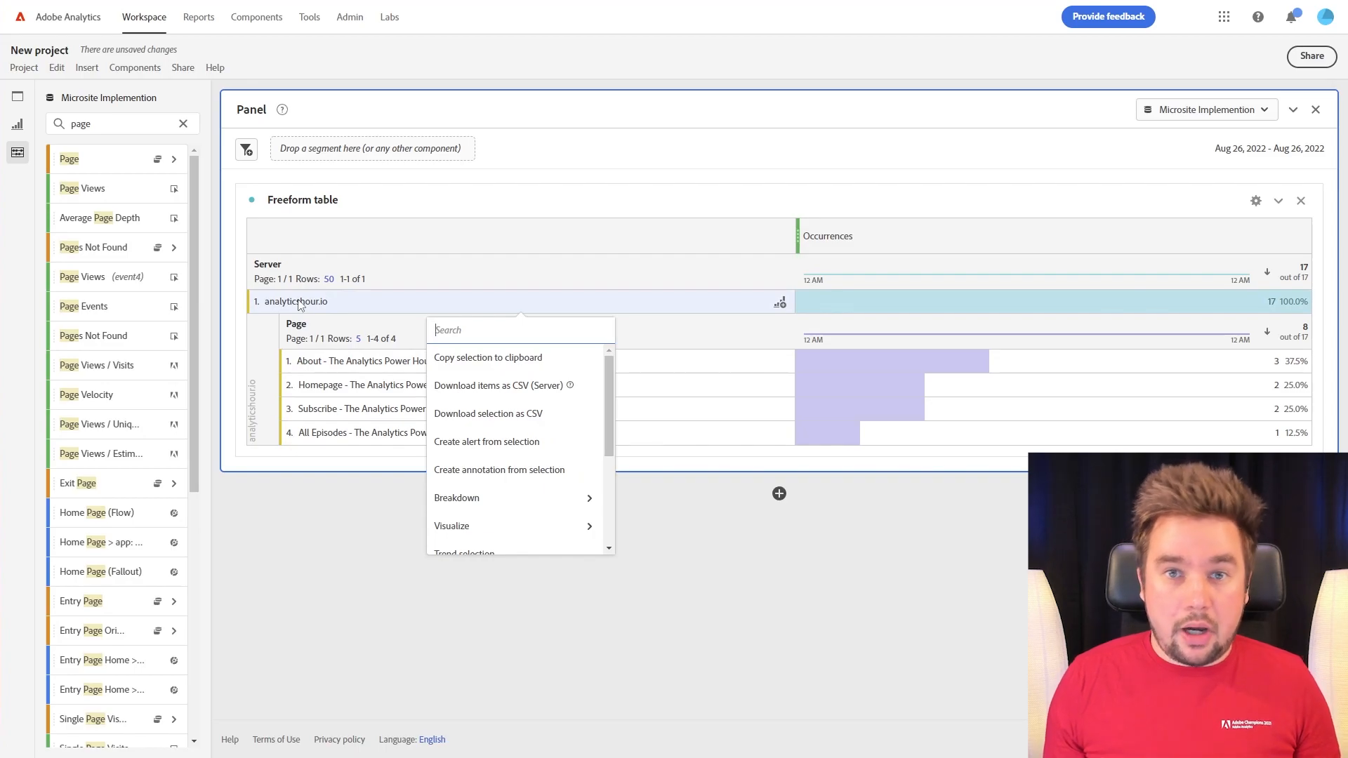
pyautogui.scroll(-3, 509, 407)
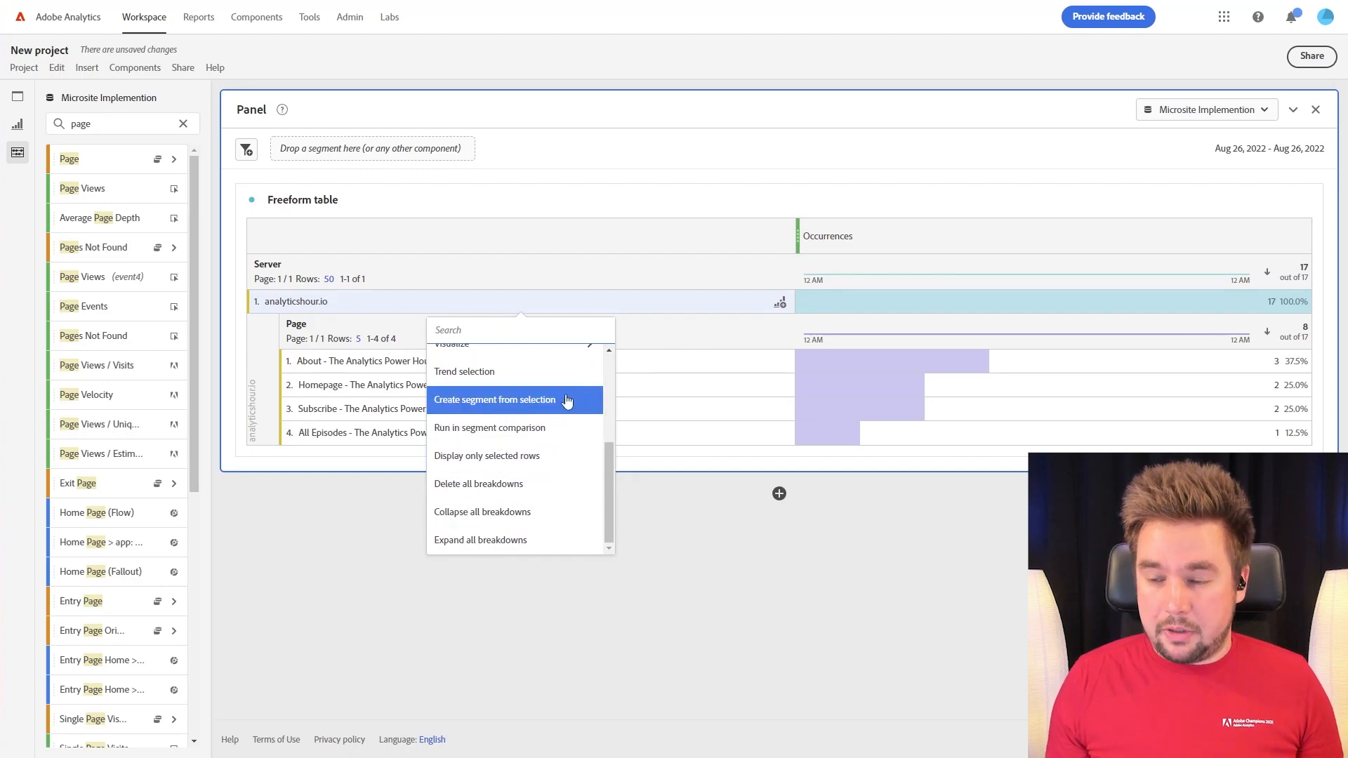
pyautogui.click(649, 176)
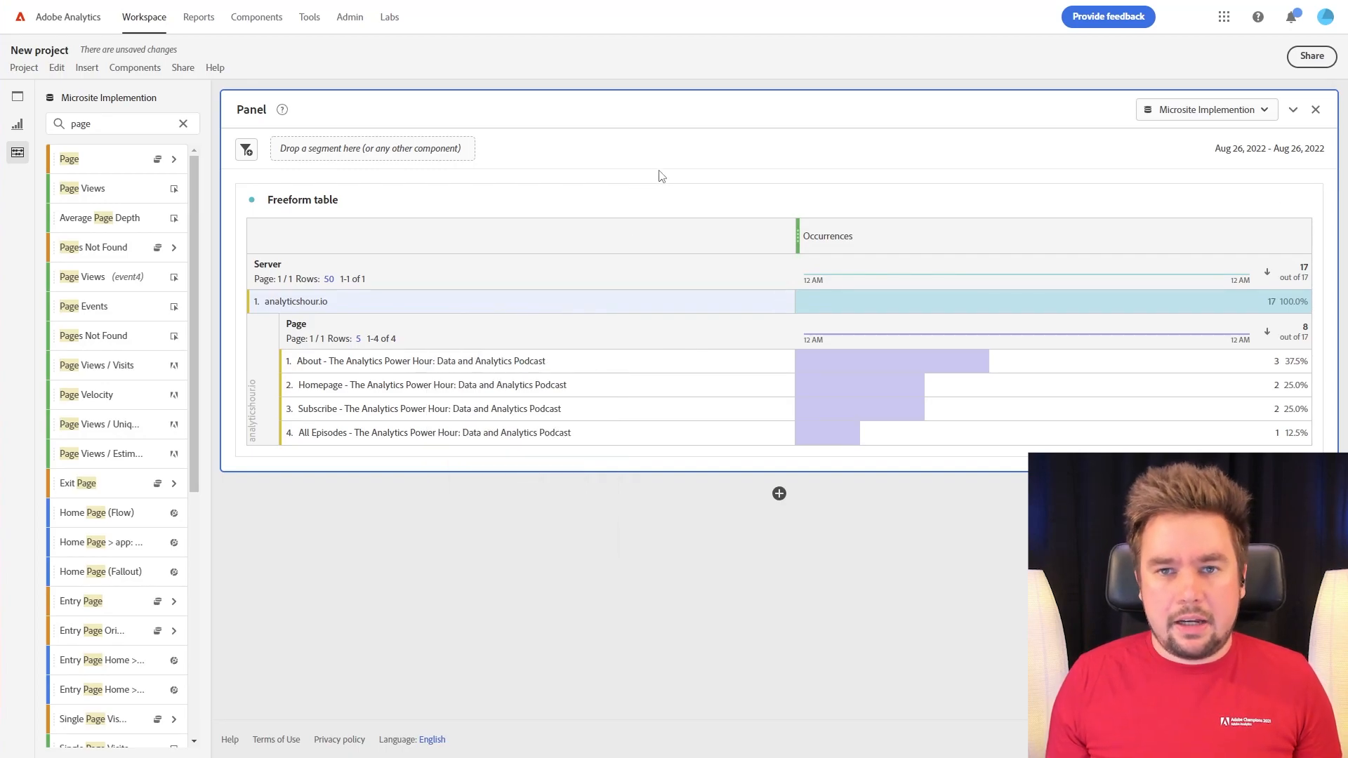